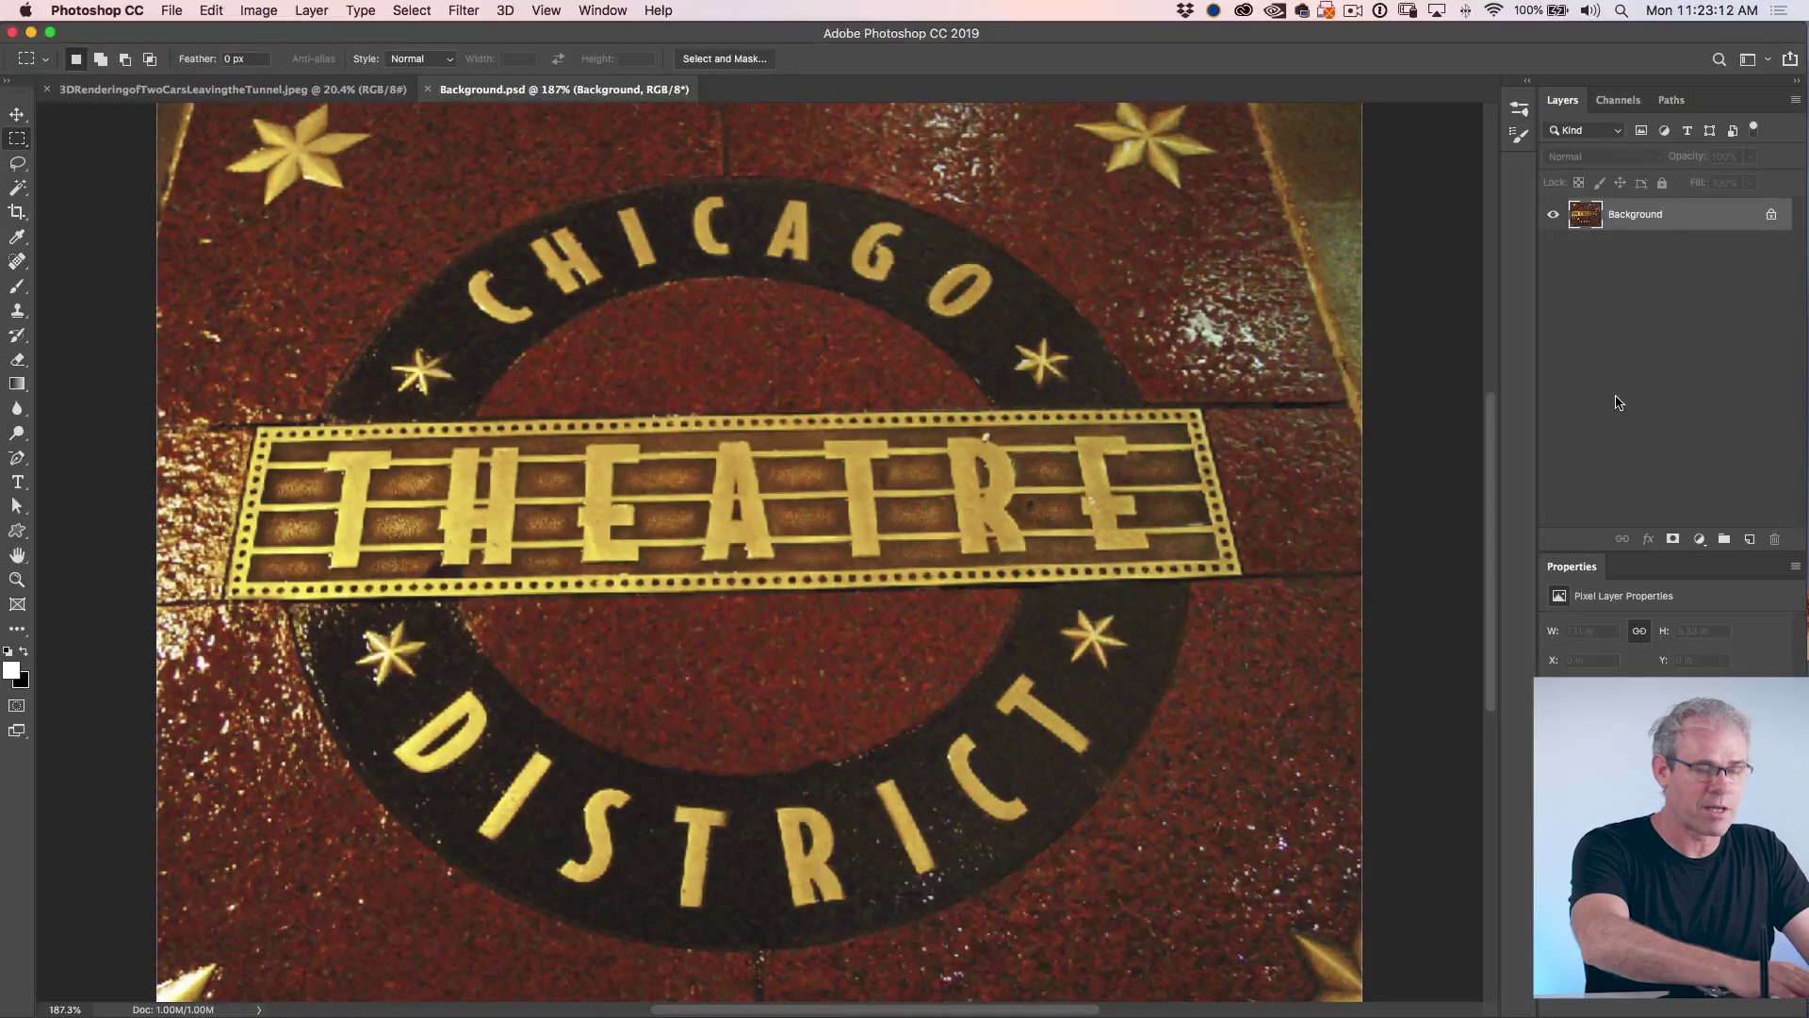
# - Duplicate the Background into a Background copy layer and open the Camera Raw Filter on it
pyautogui.hotkey('ctrl', 'j')
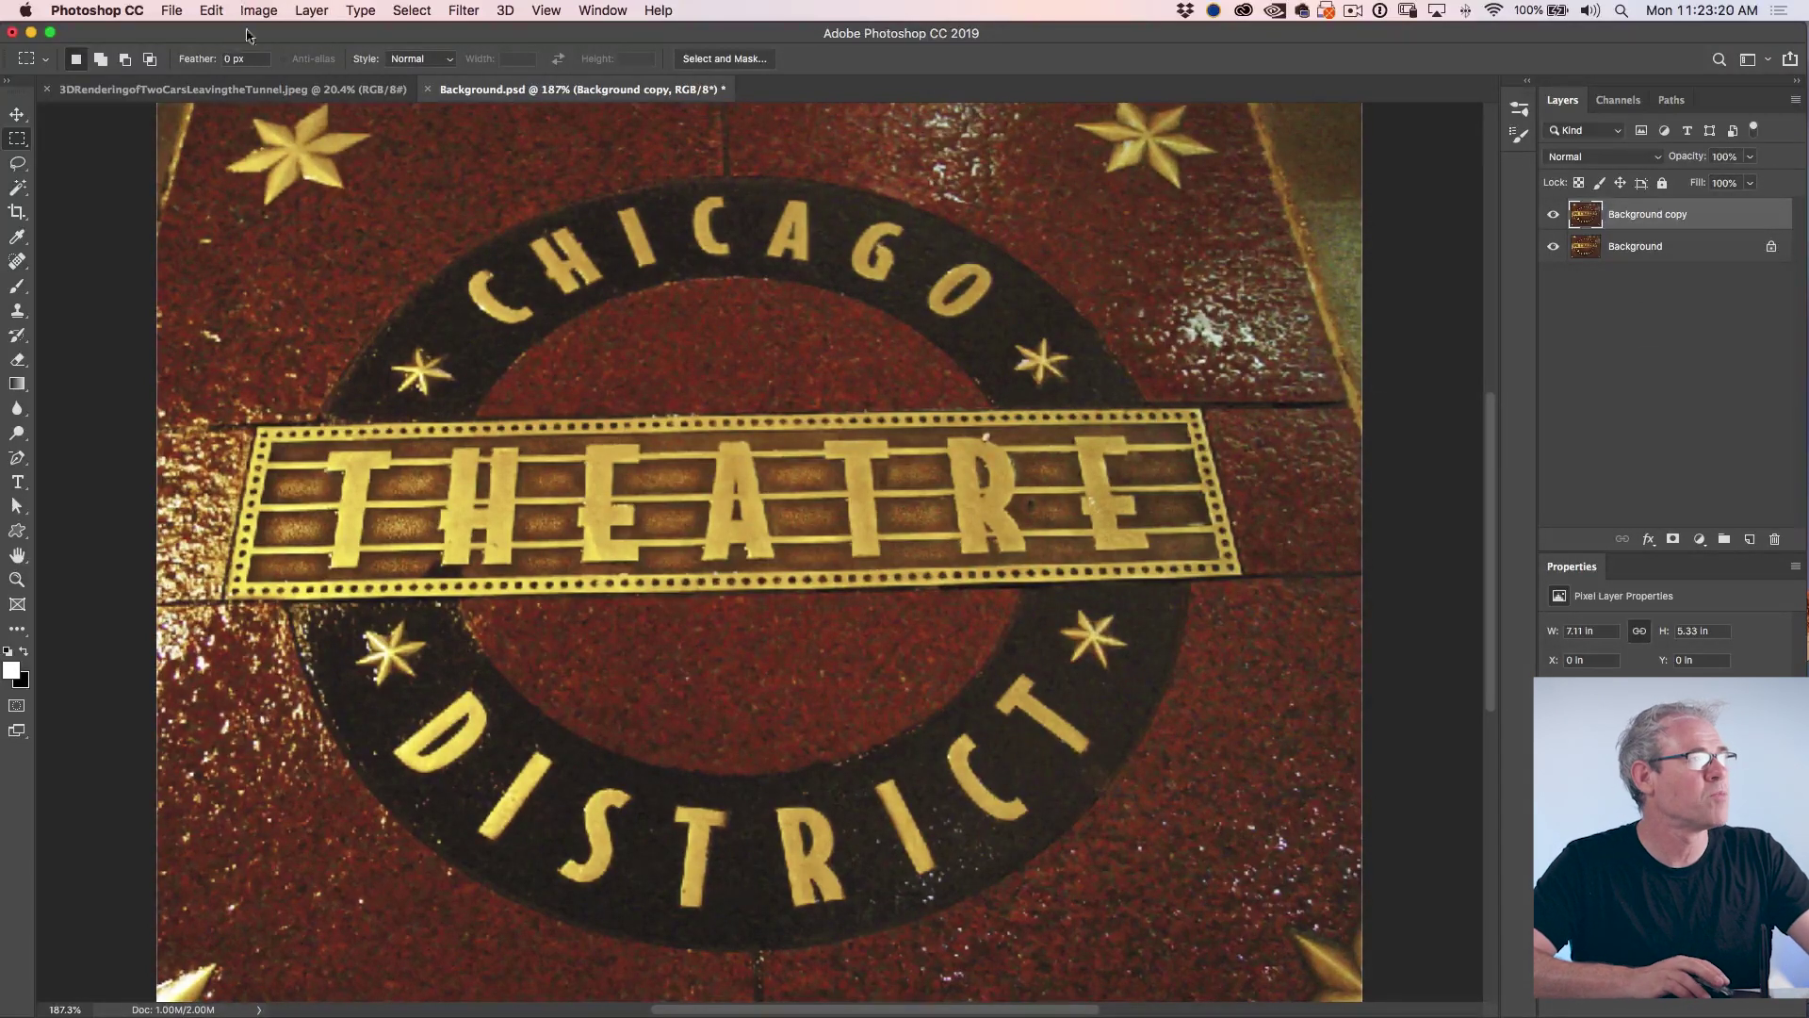
pyautogui.click(461, 10)
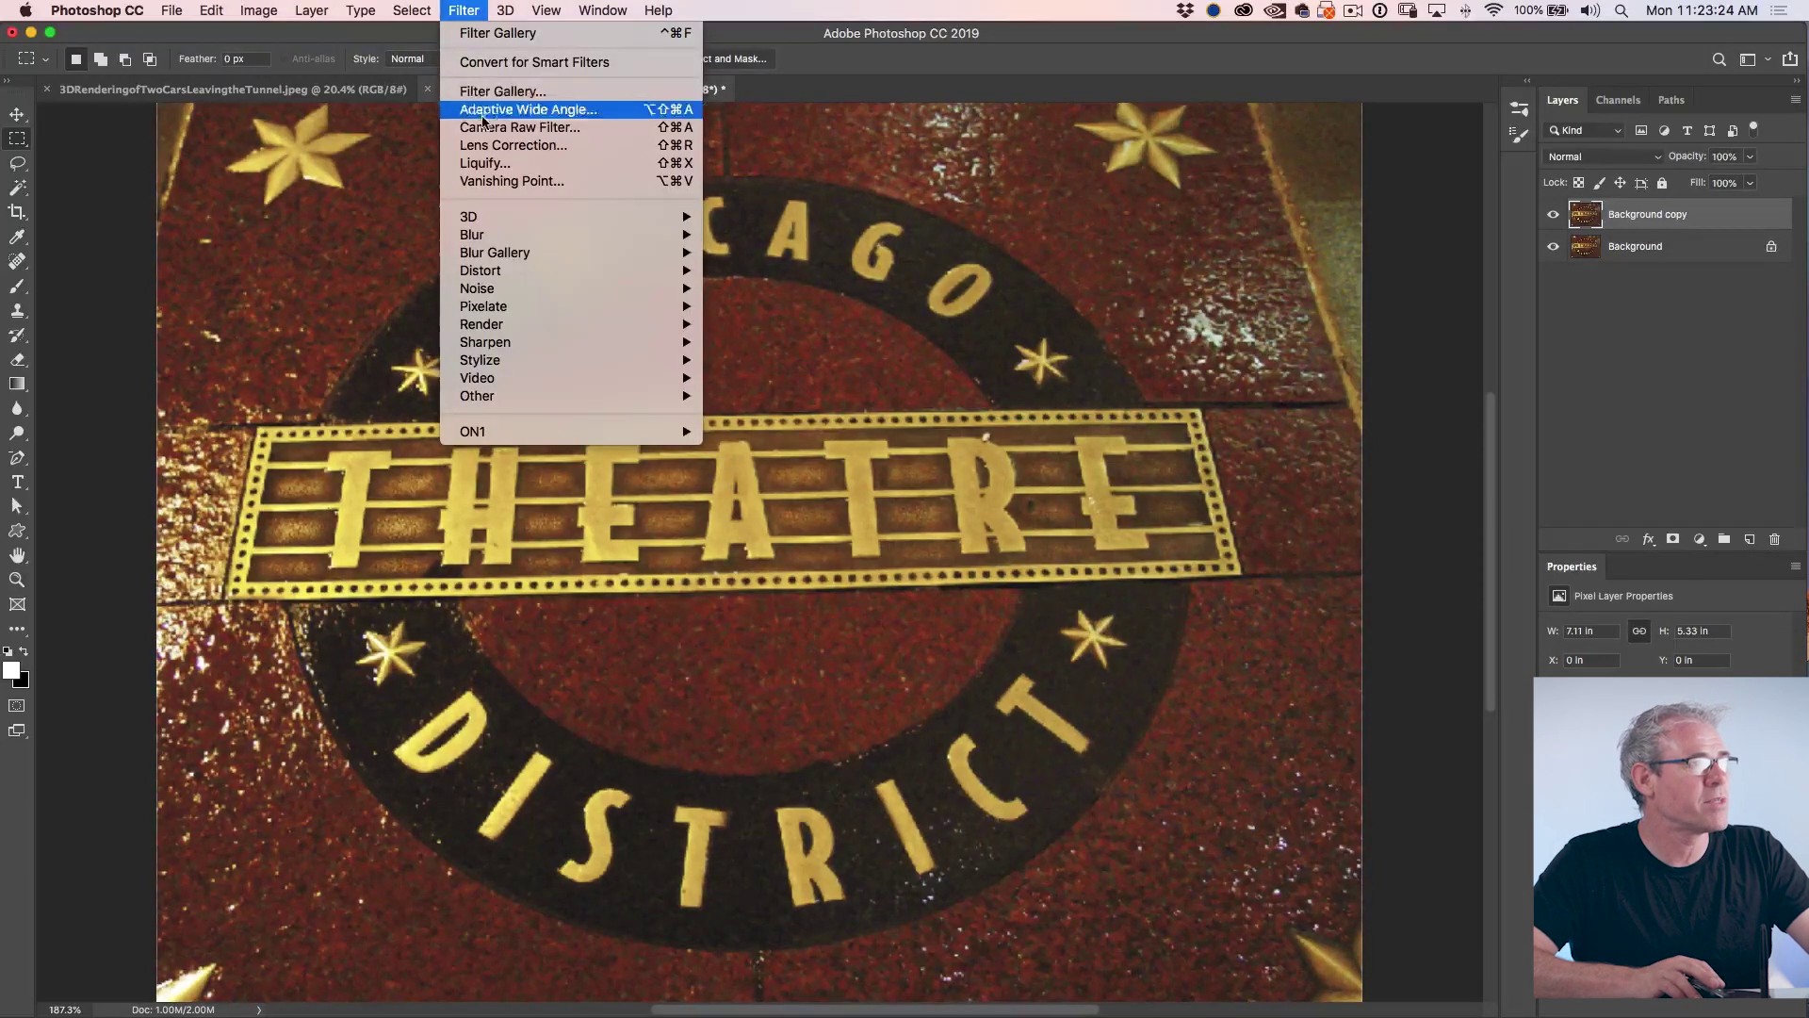
pyautogui.click(705, 331)
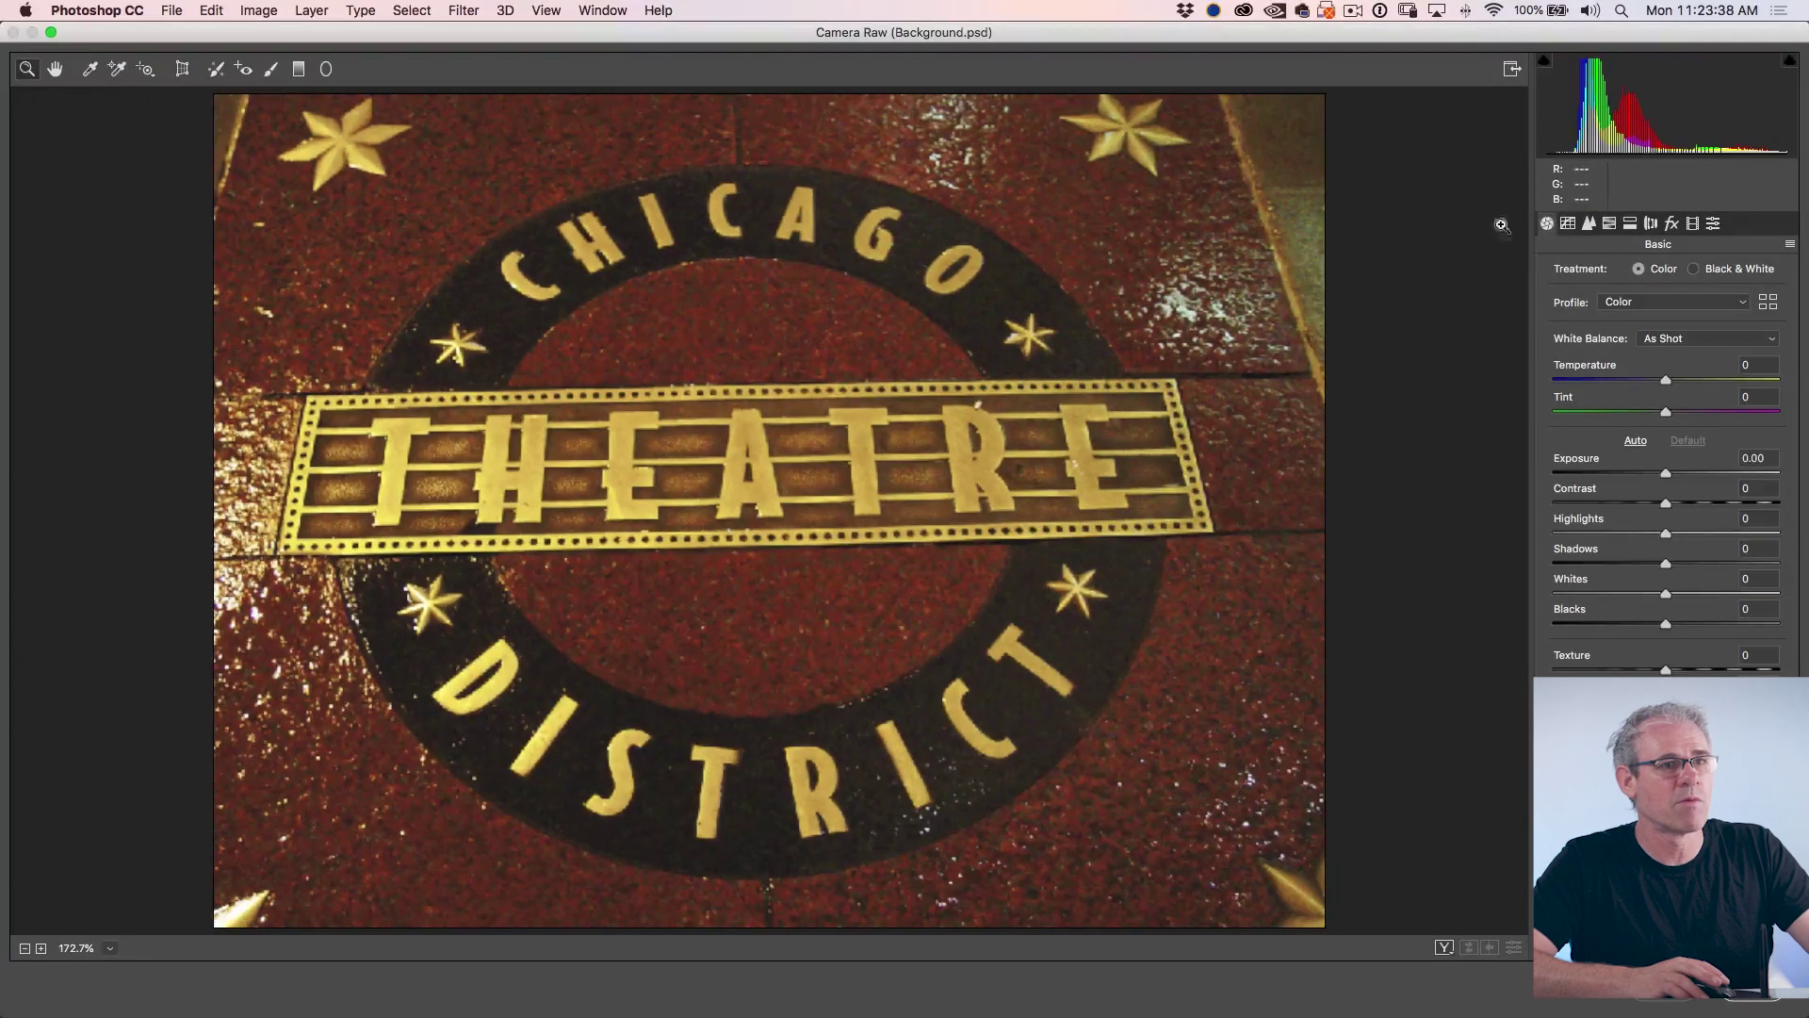
# - Apply Camera Raw's Full Upright transform correction to square up the plaque and accept it
pyautogui.click(182, 69)
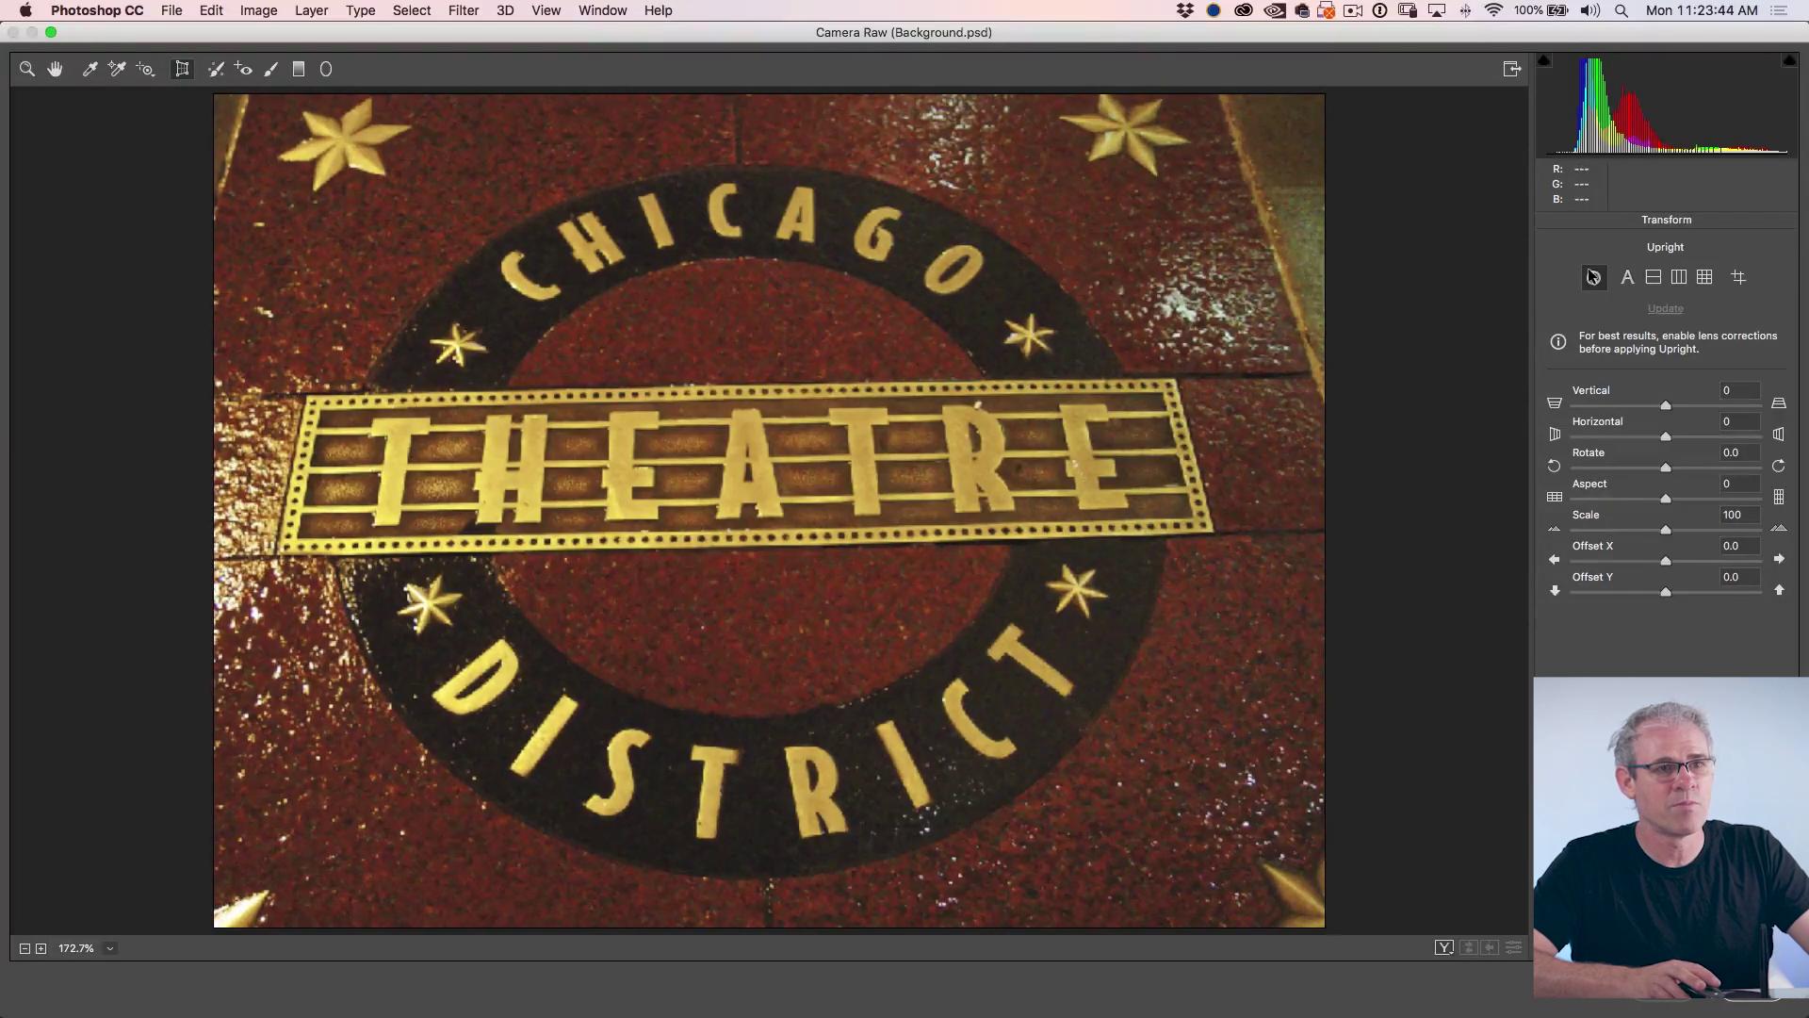
pyautogui.click(1708, 277)
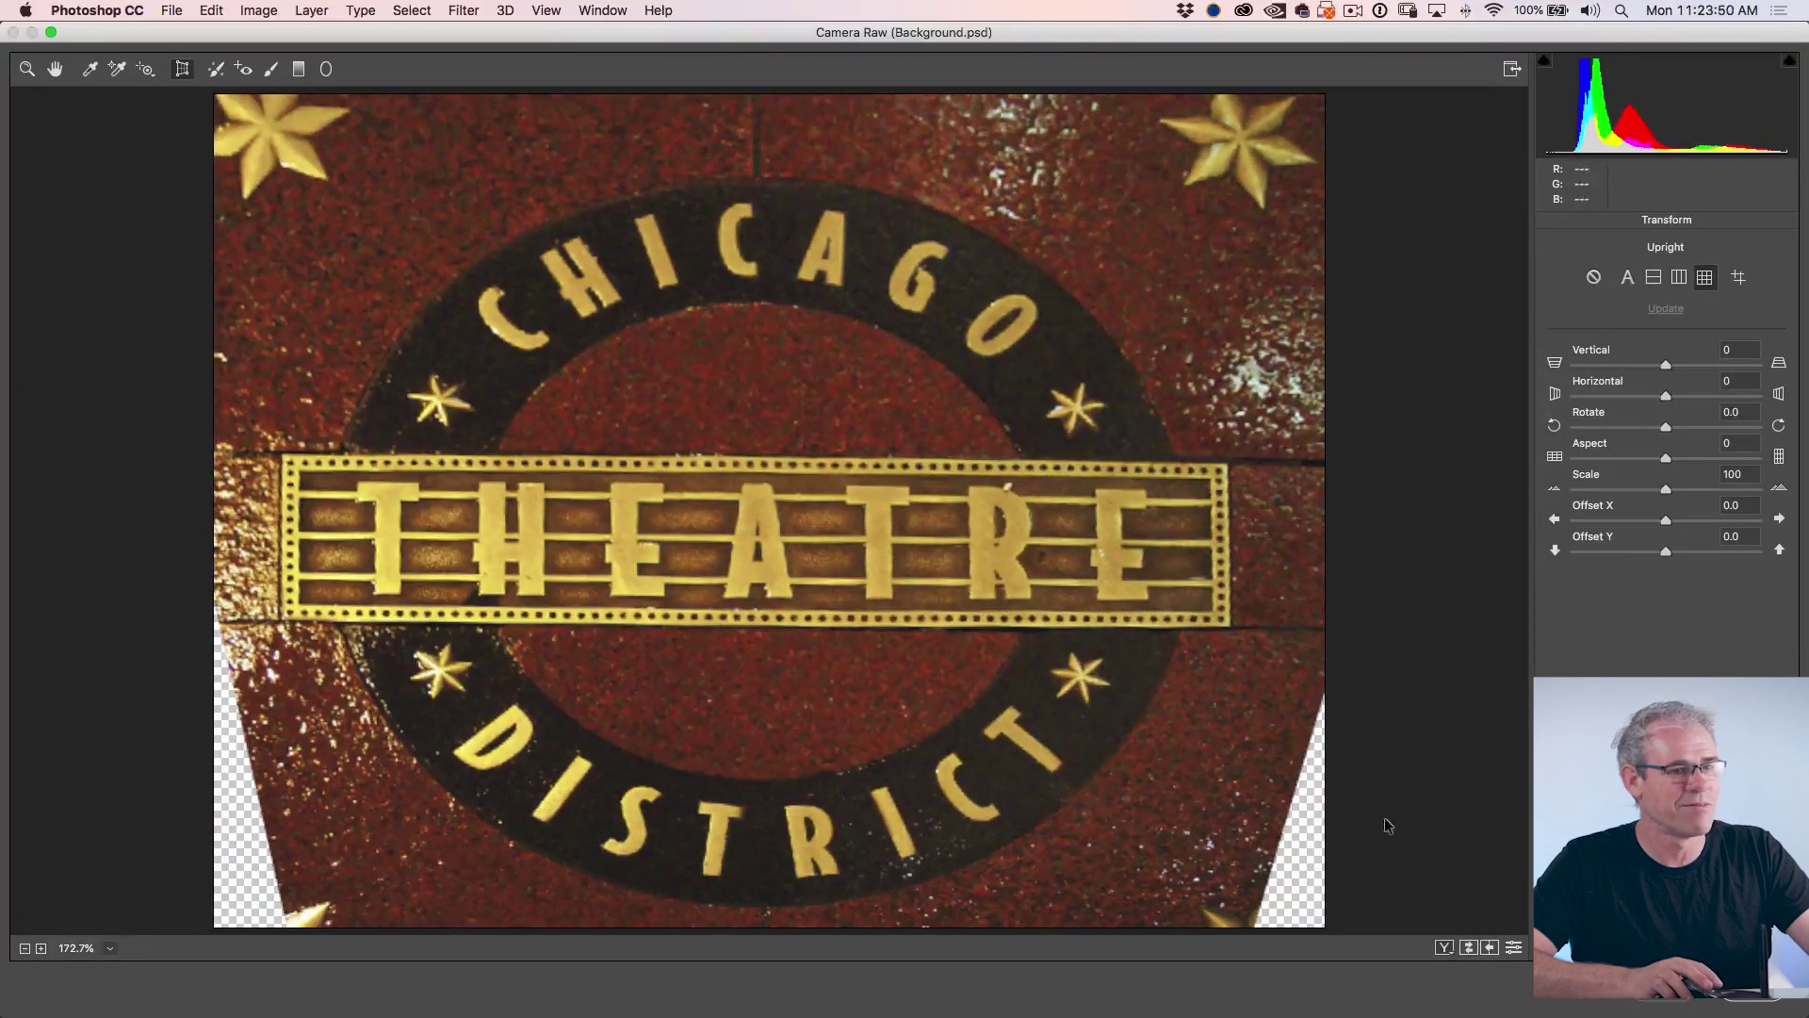
pyautogui.click(1770, 1006)
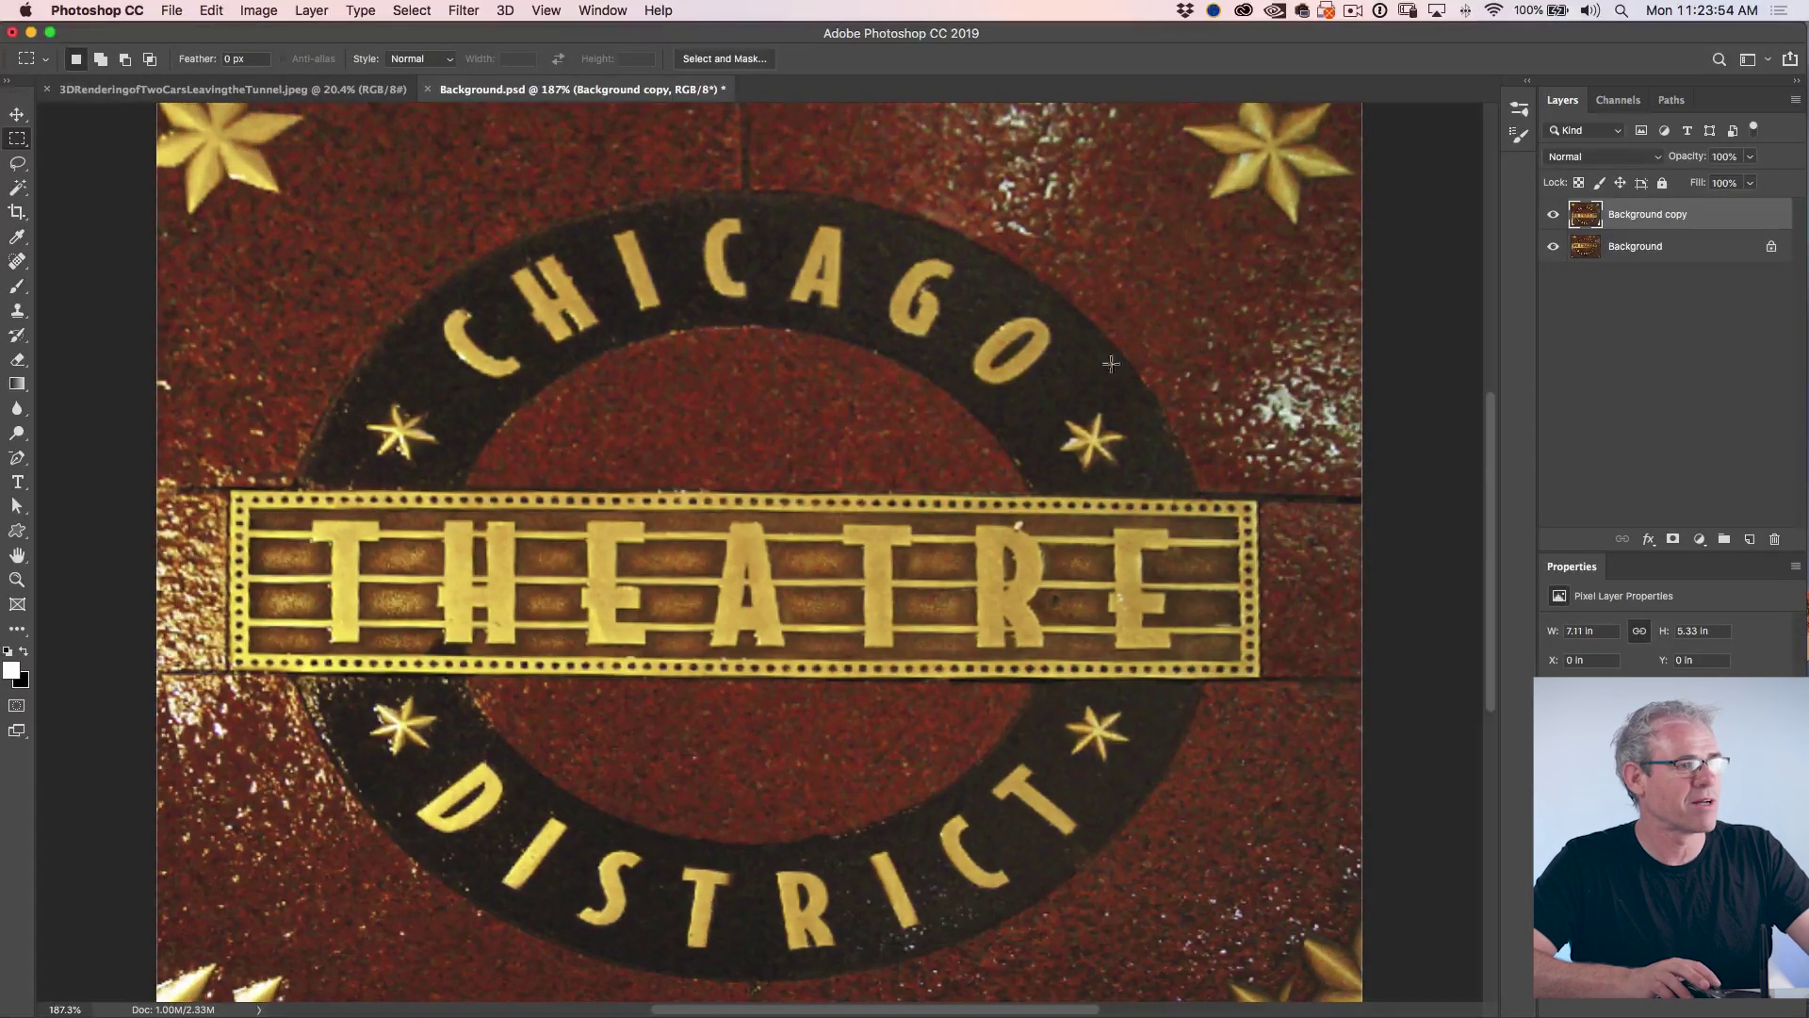
# - Free-transform the corrected layer narrower, from 7.11 in to 6.28 in wide
pyautogui.click(1553, 217)
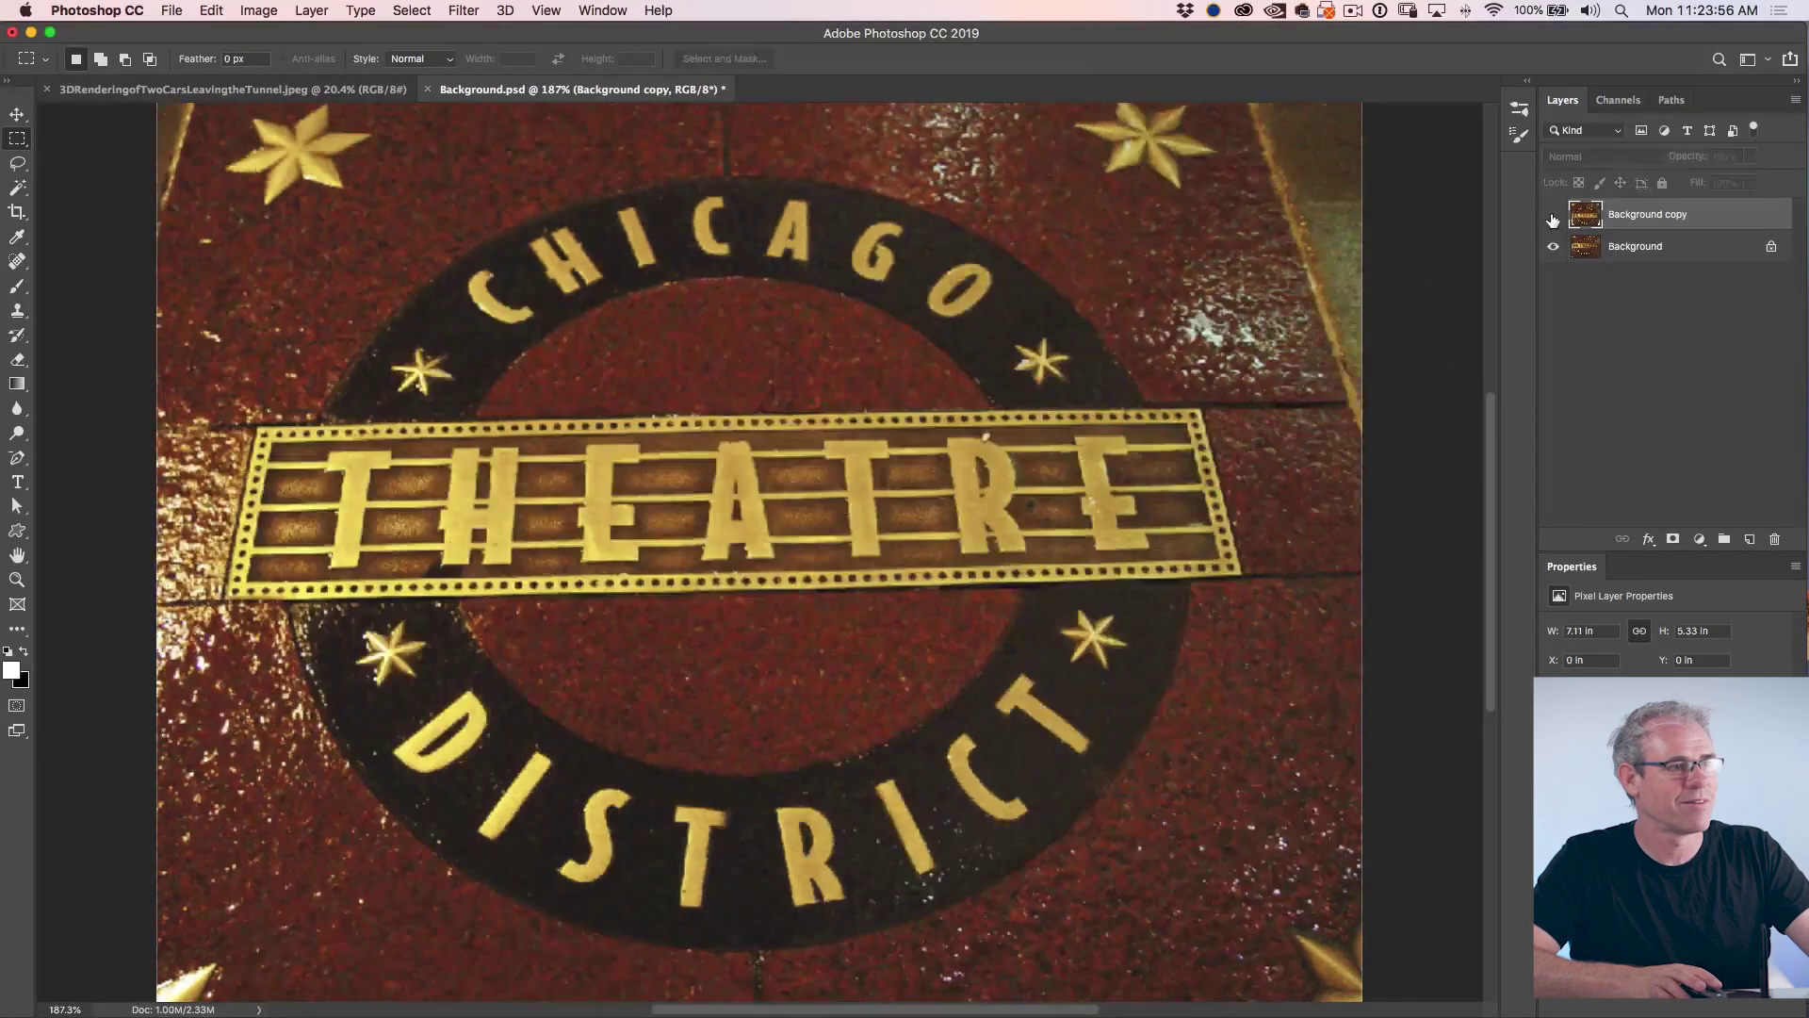
pyautogui.click(1553, 217)
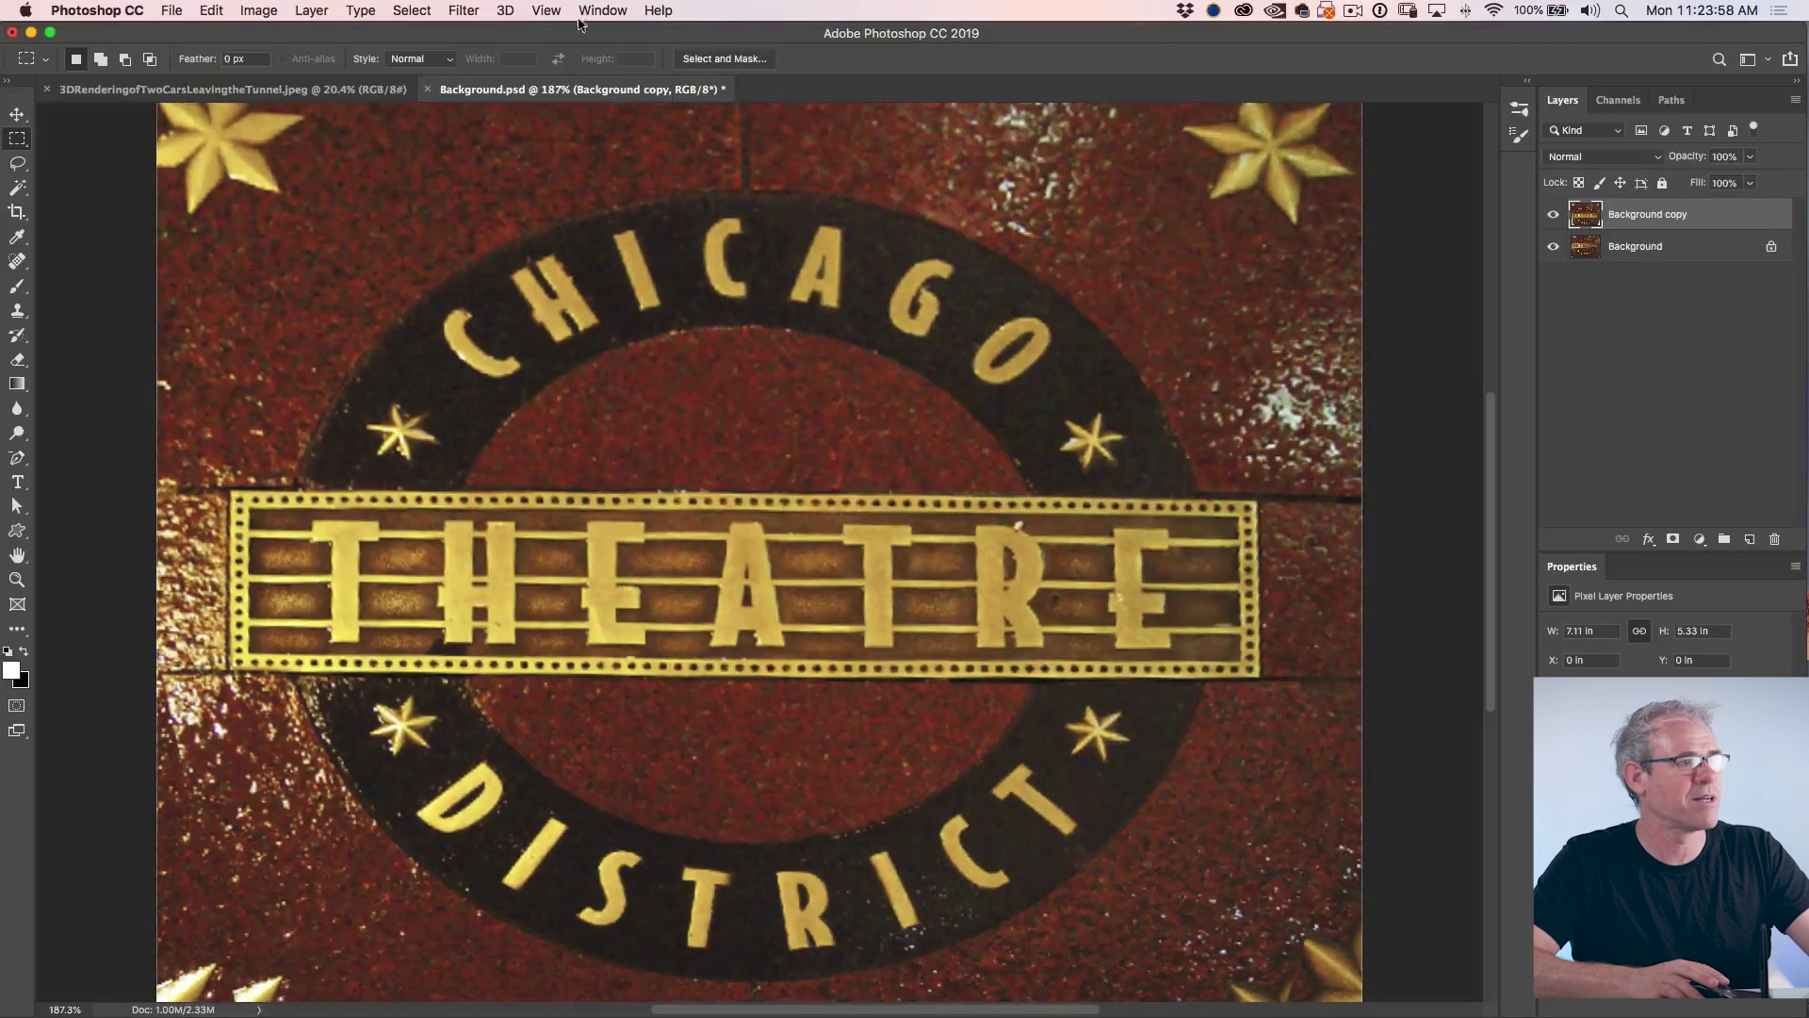
pyautogui.press('super+t')
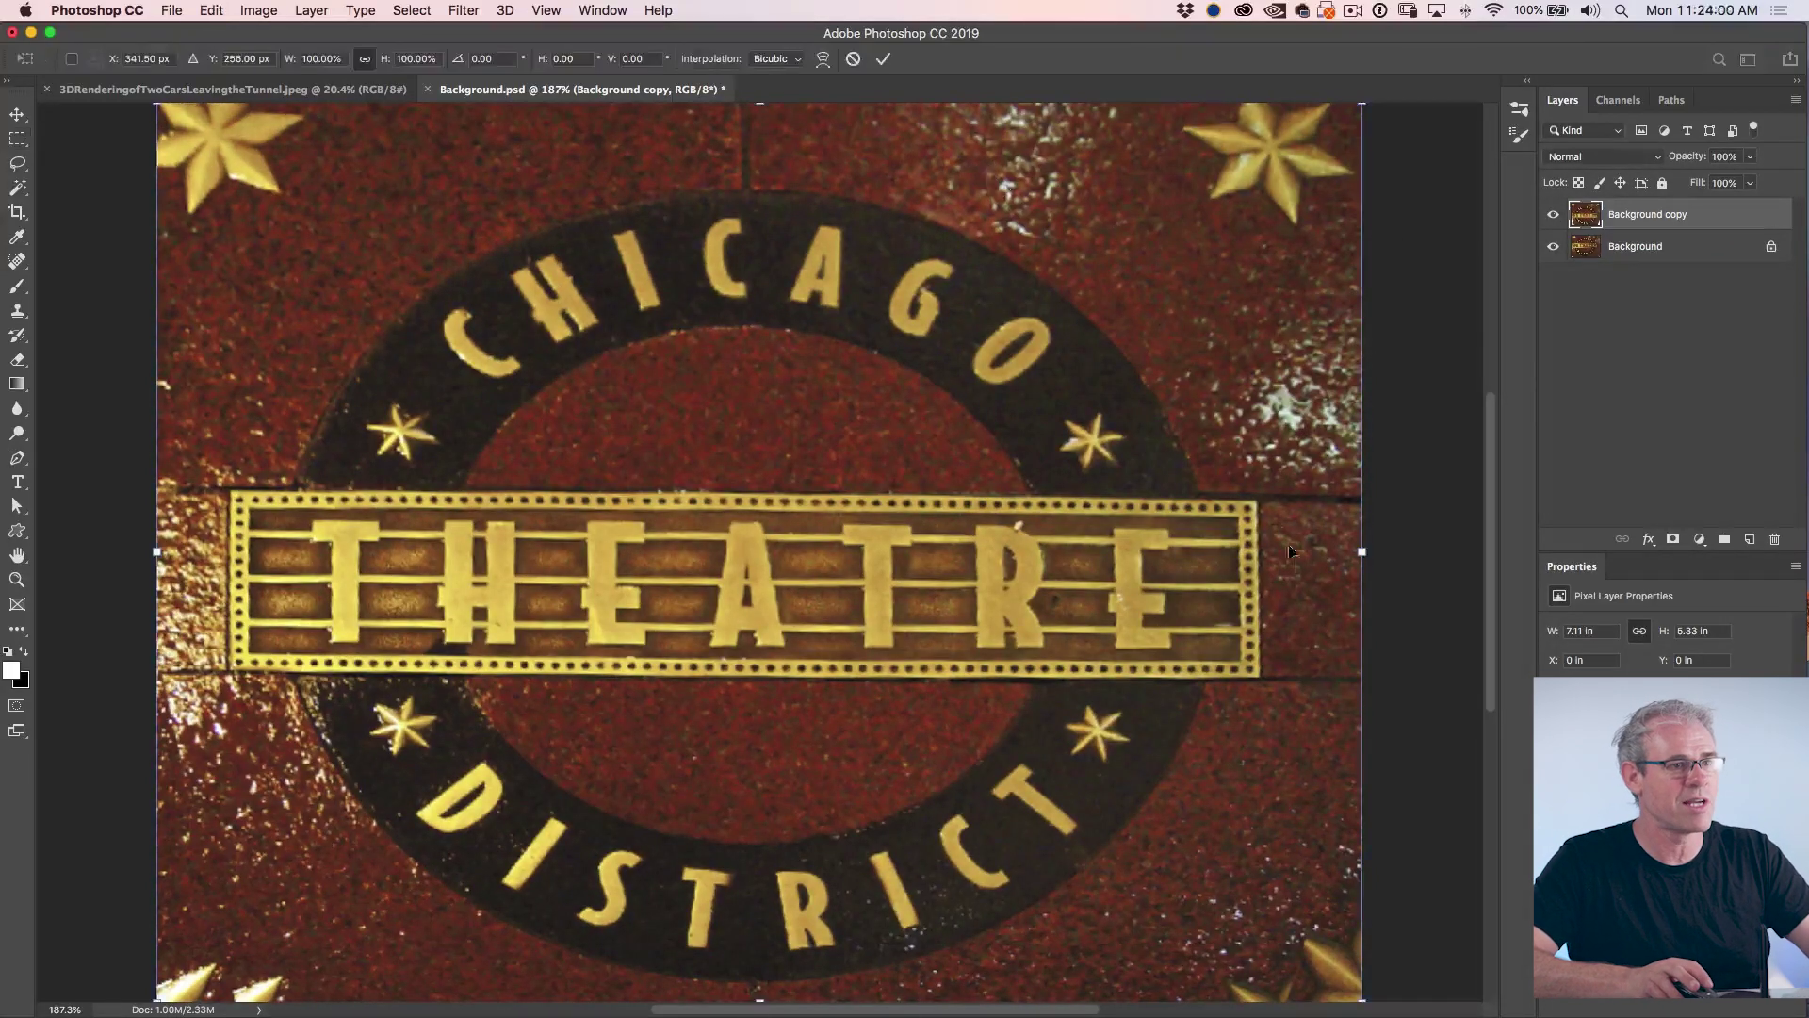
pyautogui.moveTo(1353, 552); pyautogui.dragTo(1291, 523)
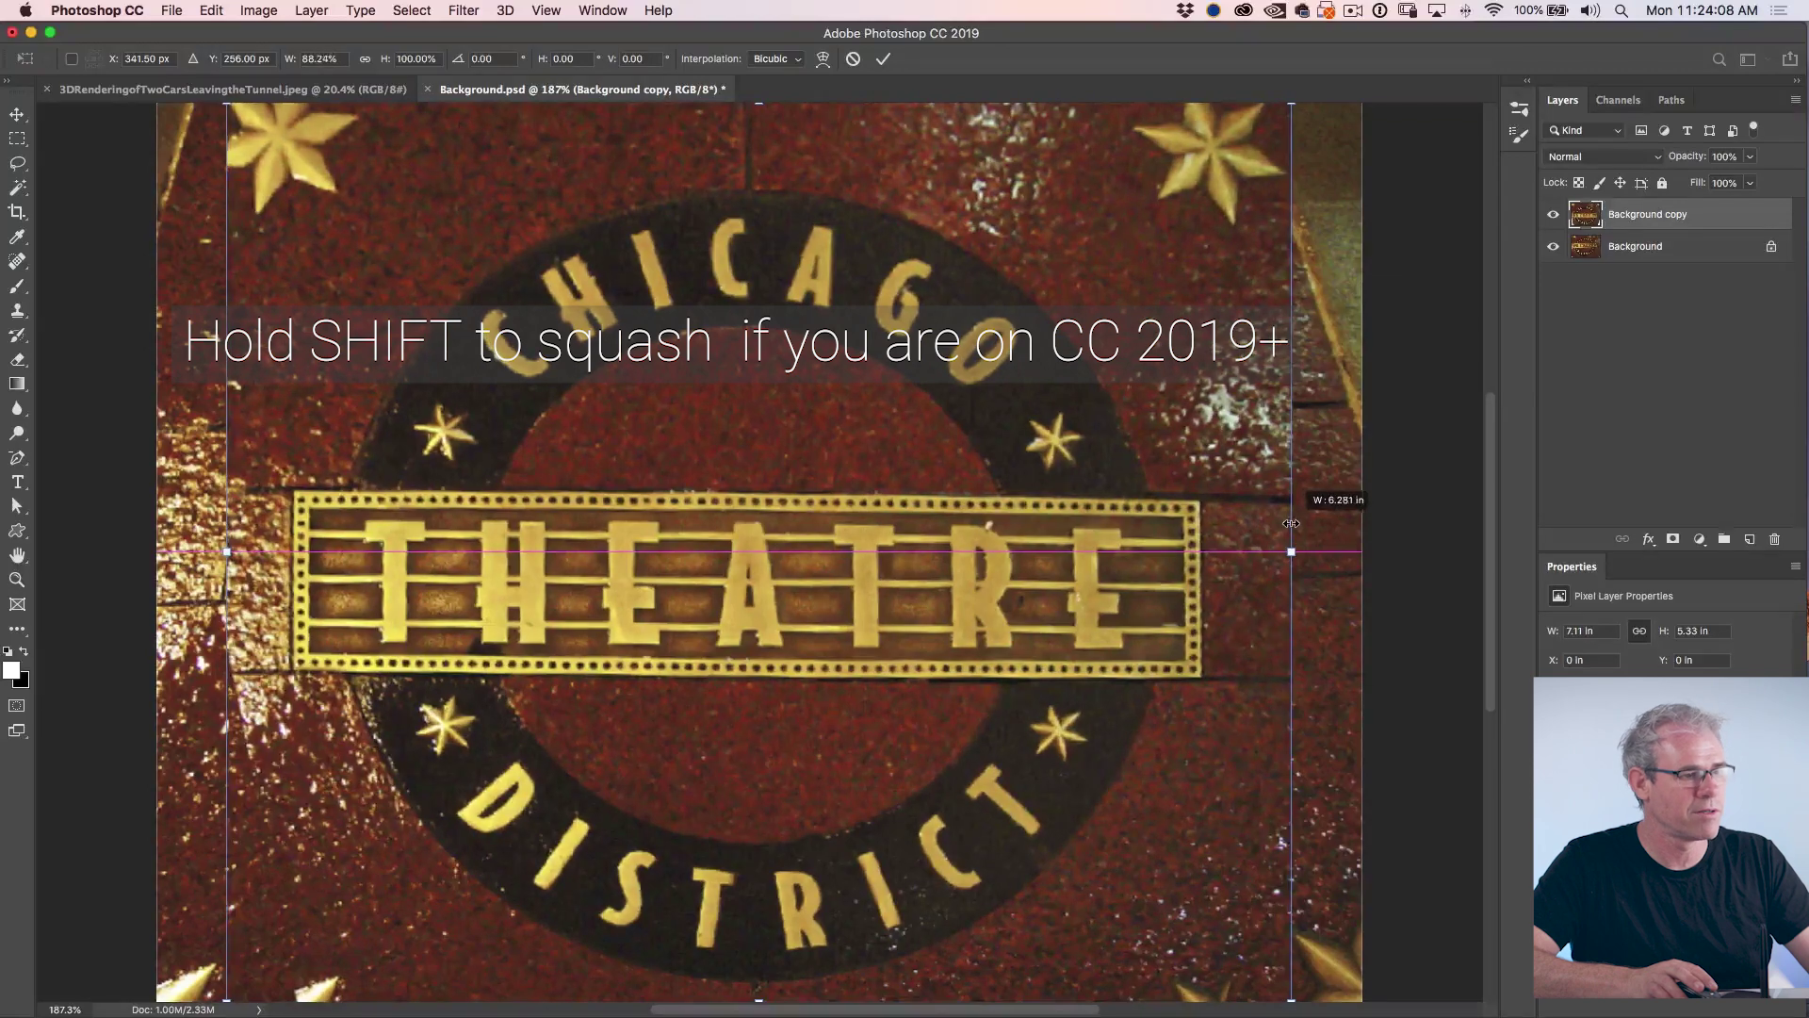
pyautogui.press('Return')
pyautogui.press('m')
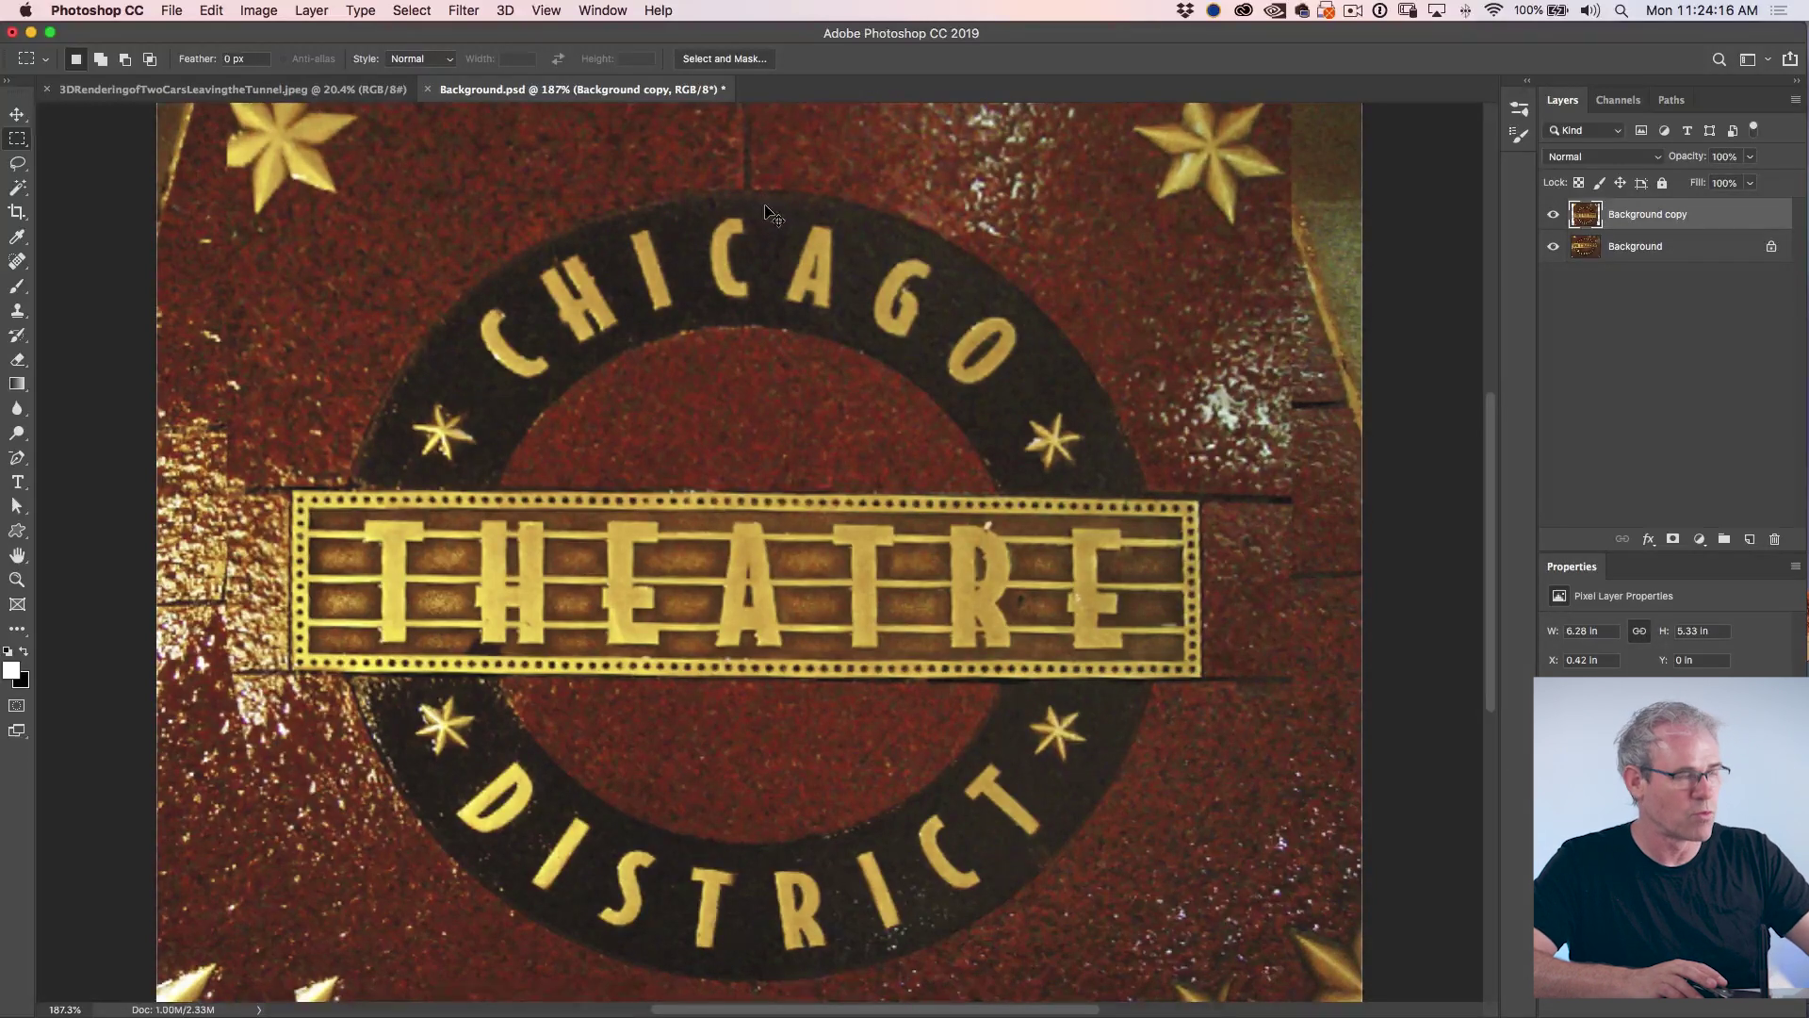
# - Add a guide above THEATRE, rotate the layer about -0.74° to level it, and ellipse-select the outer ring
pyautogui.press('super+r')
pyautogui.moveTo(803, 116); pyautogui.dragTo(845, 508)
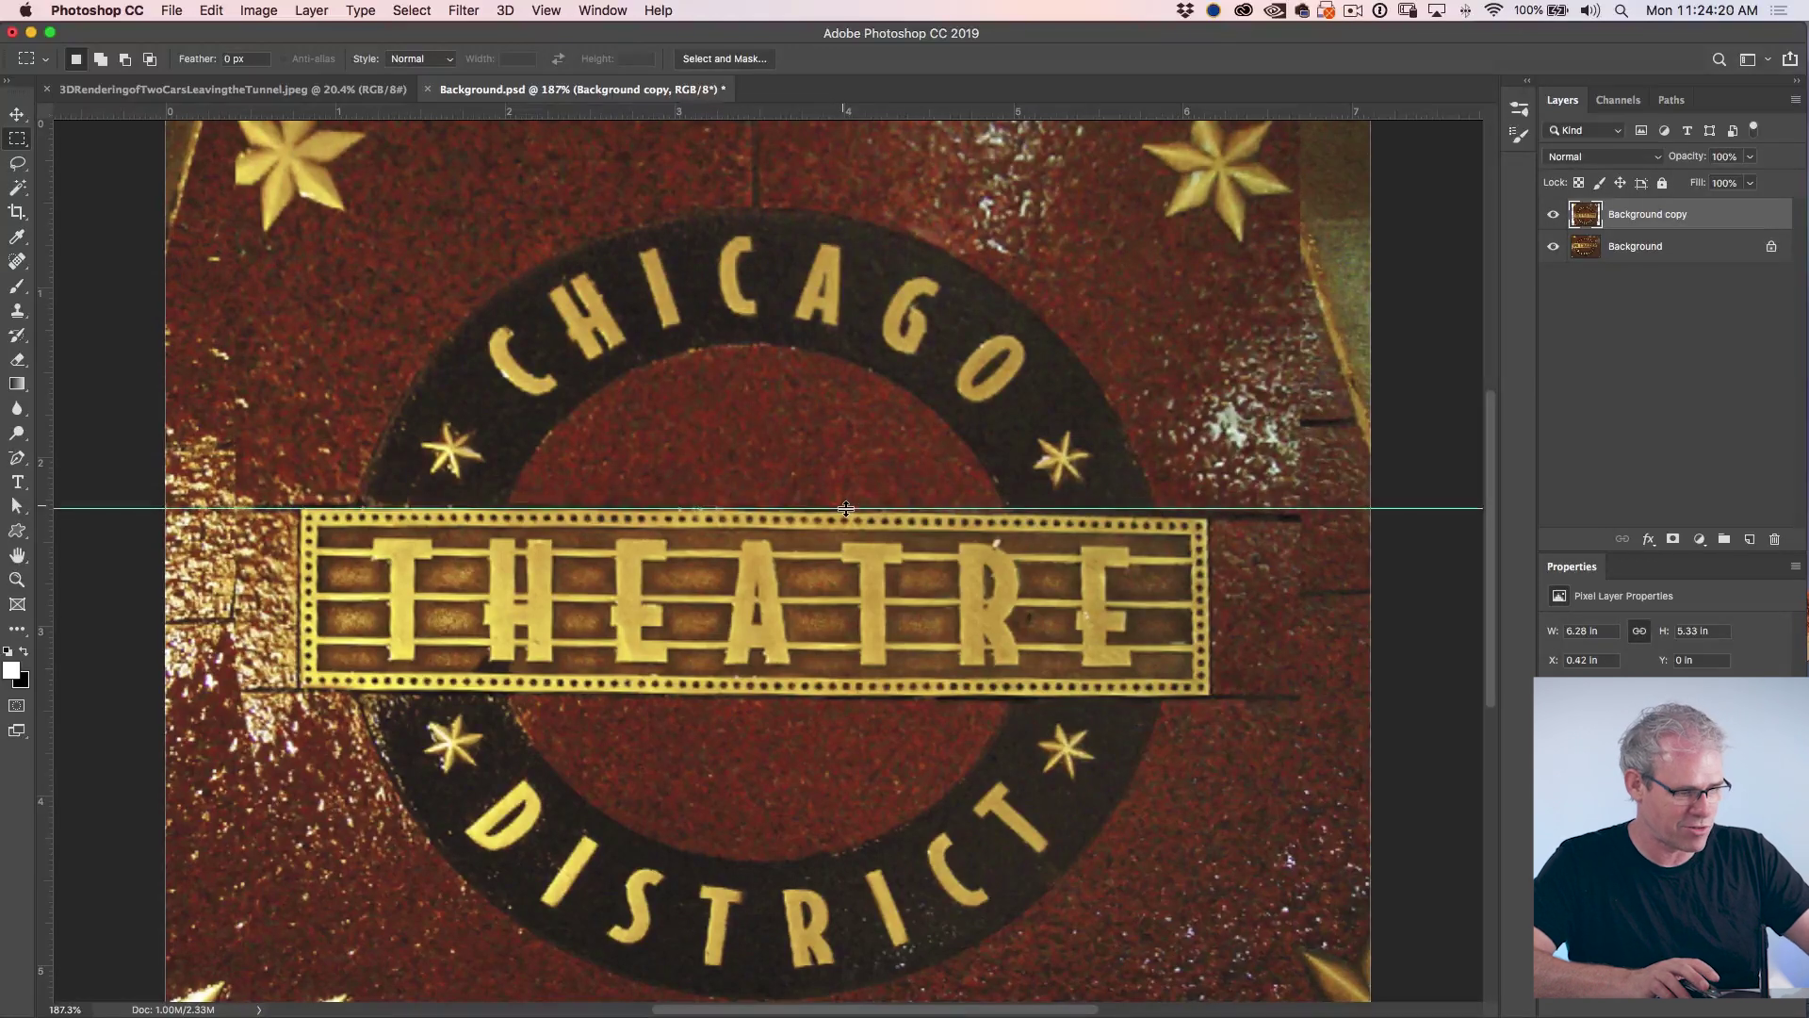
pyautogui.press('super+t')
pyautogui.moveTo(1347, 608); pyautogui.dragTo(1350, 601)
pyautogui.press('Return')
pyautogui.press('m')
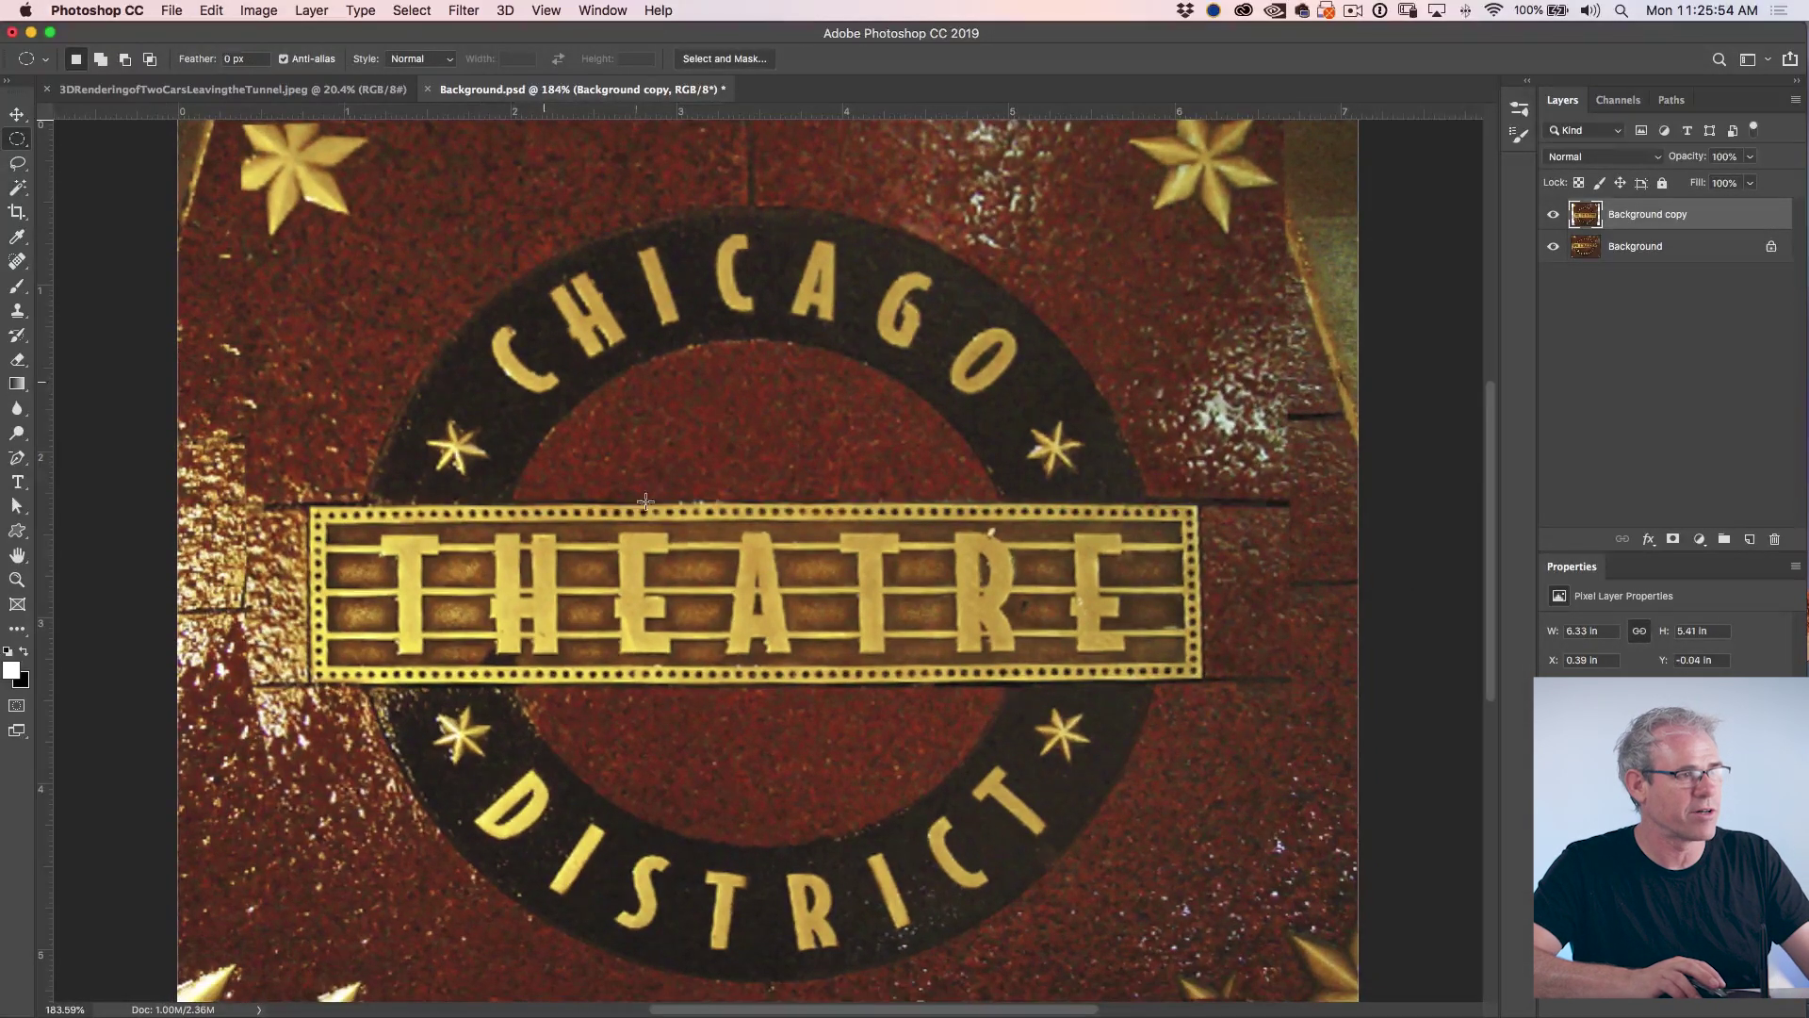
pyautogui.moveTo(761, 582)
pyautogui.mouseDown()
pyautogui.moveTo(976, 689)
pyautogui.moveTo(1017, 780)
pyautogui.moveTo(1012, 671)
pyautogui.moveTo(904, 443)
pyautogui.moveTo(650, 443)
pyautogui.moveTo(850, 880)
pyautogui.moveTo(1225, 792)
pyautogui.moveTo(895, 415)
pyautogui.moveTo(810, 633)
pyautogui.moveTo(895, 716)
pyautogui.moveTo(1145, 868)
pyautogui.moveTo(1074, 754)
pyautogui.moveTo(1067, 826)
pyautogui.moveTo(1193, 963)
pyautogui.moveTo(1169, 942)
pyautogui.moveTo(1164, 983)
pyautogui.mouseUp()
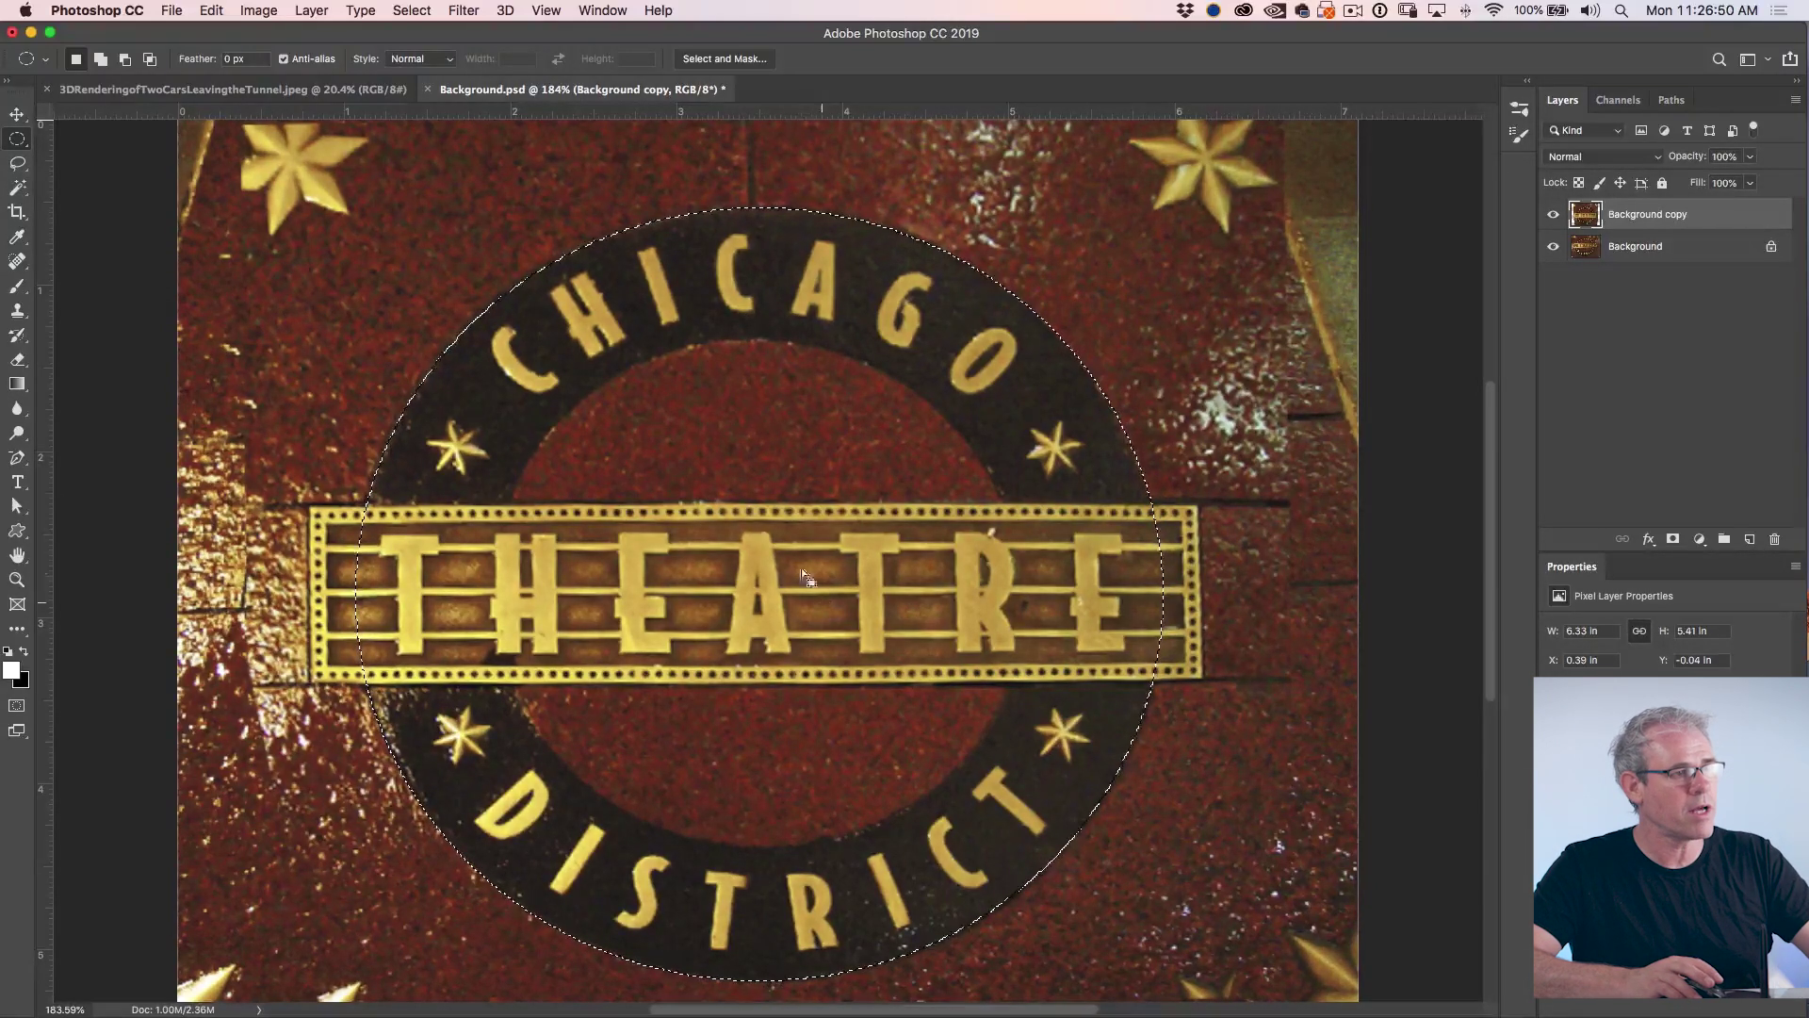
# - Subtract an ellipse over the sign's inner circle from the selection
pyautogui.press('alt')
pyautogui.moveTo(658, 435); pyautogui.dragTo(1026, 849)
pyautogui.press('space')
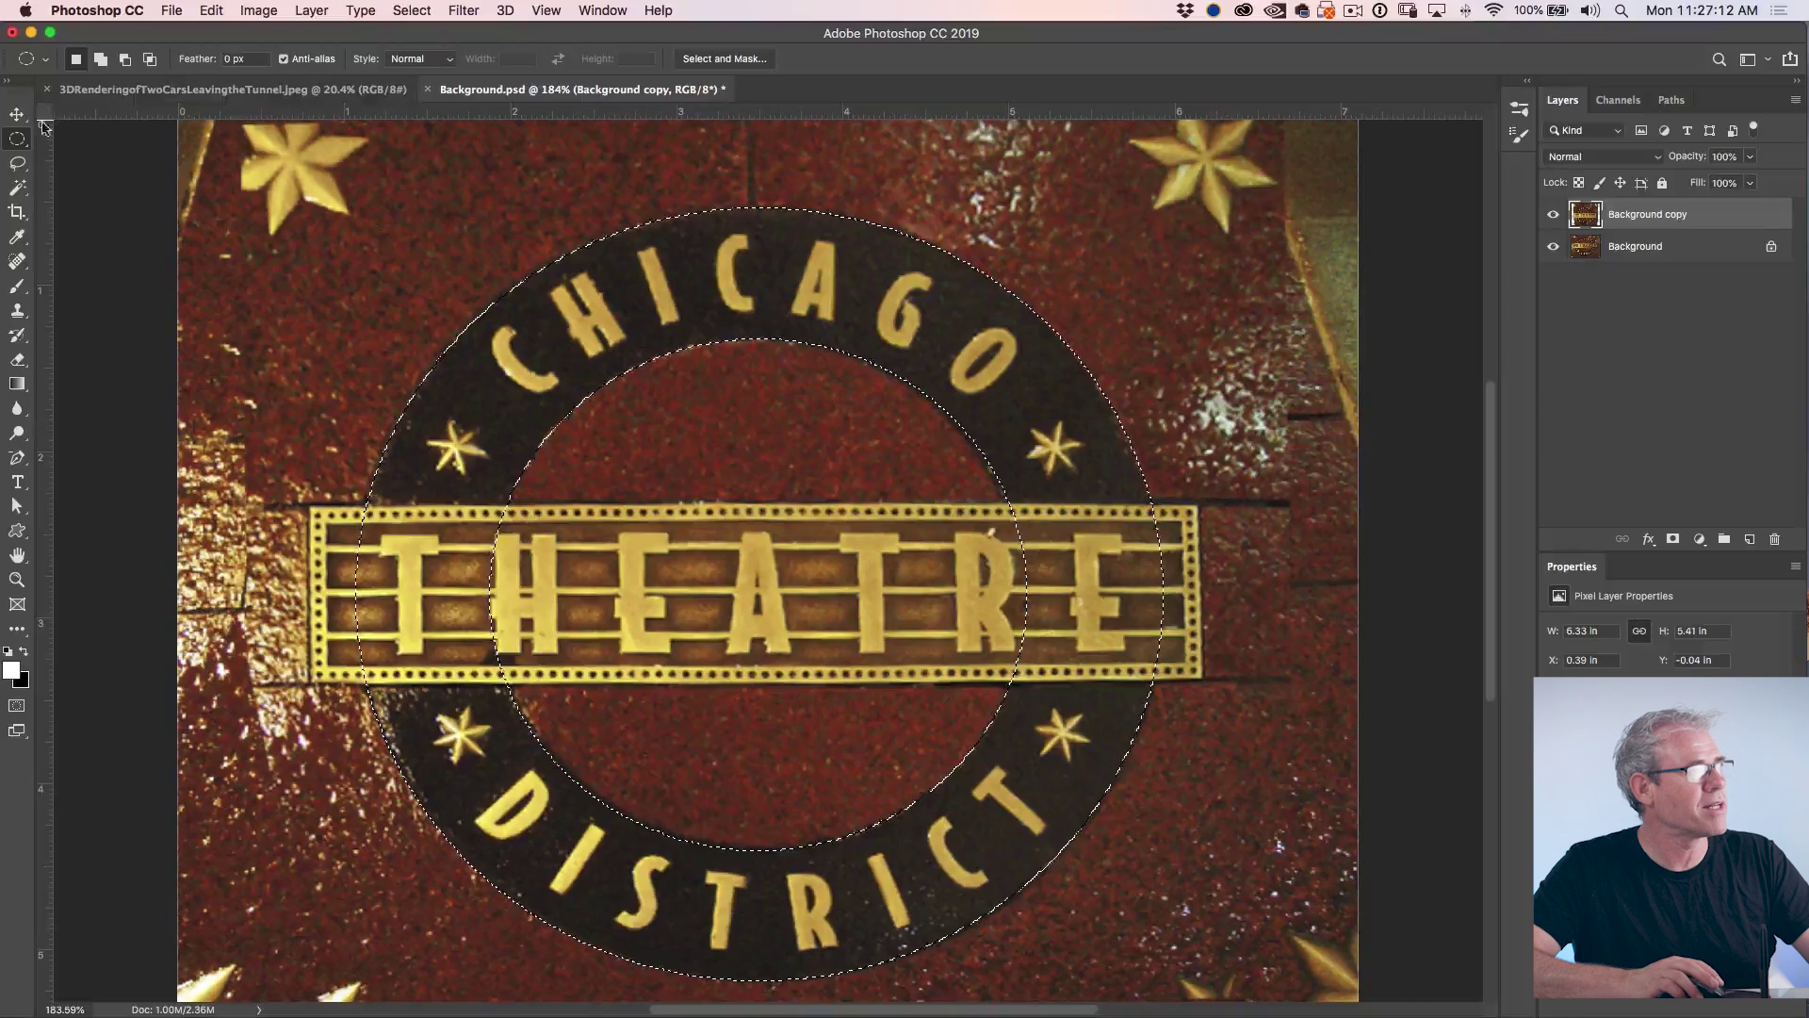
# - Add a rectangular selection around the THEATRE plaque to the ring
pyautogui.click(17, 140)
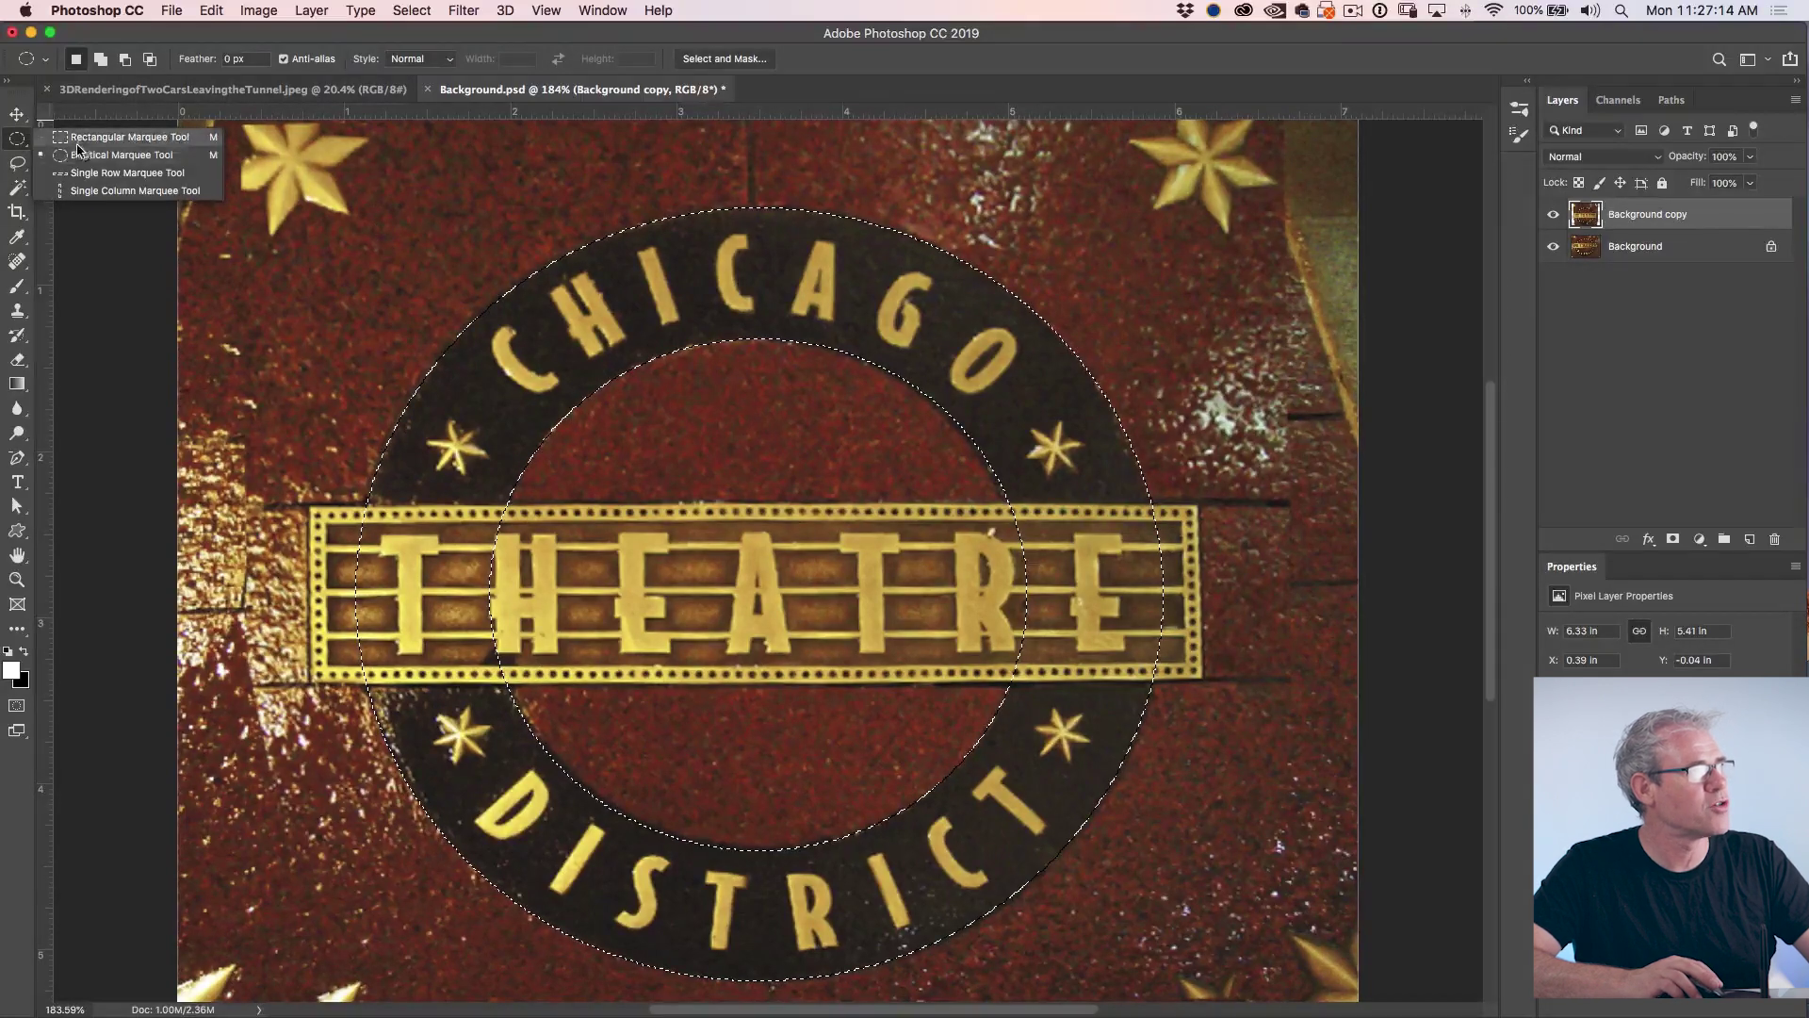
pyautogui.click(123, 137)
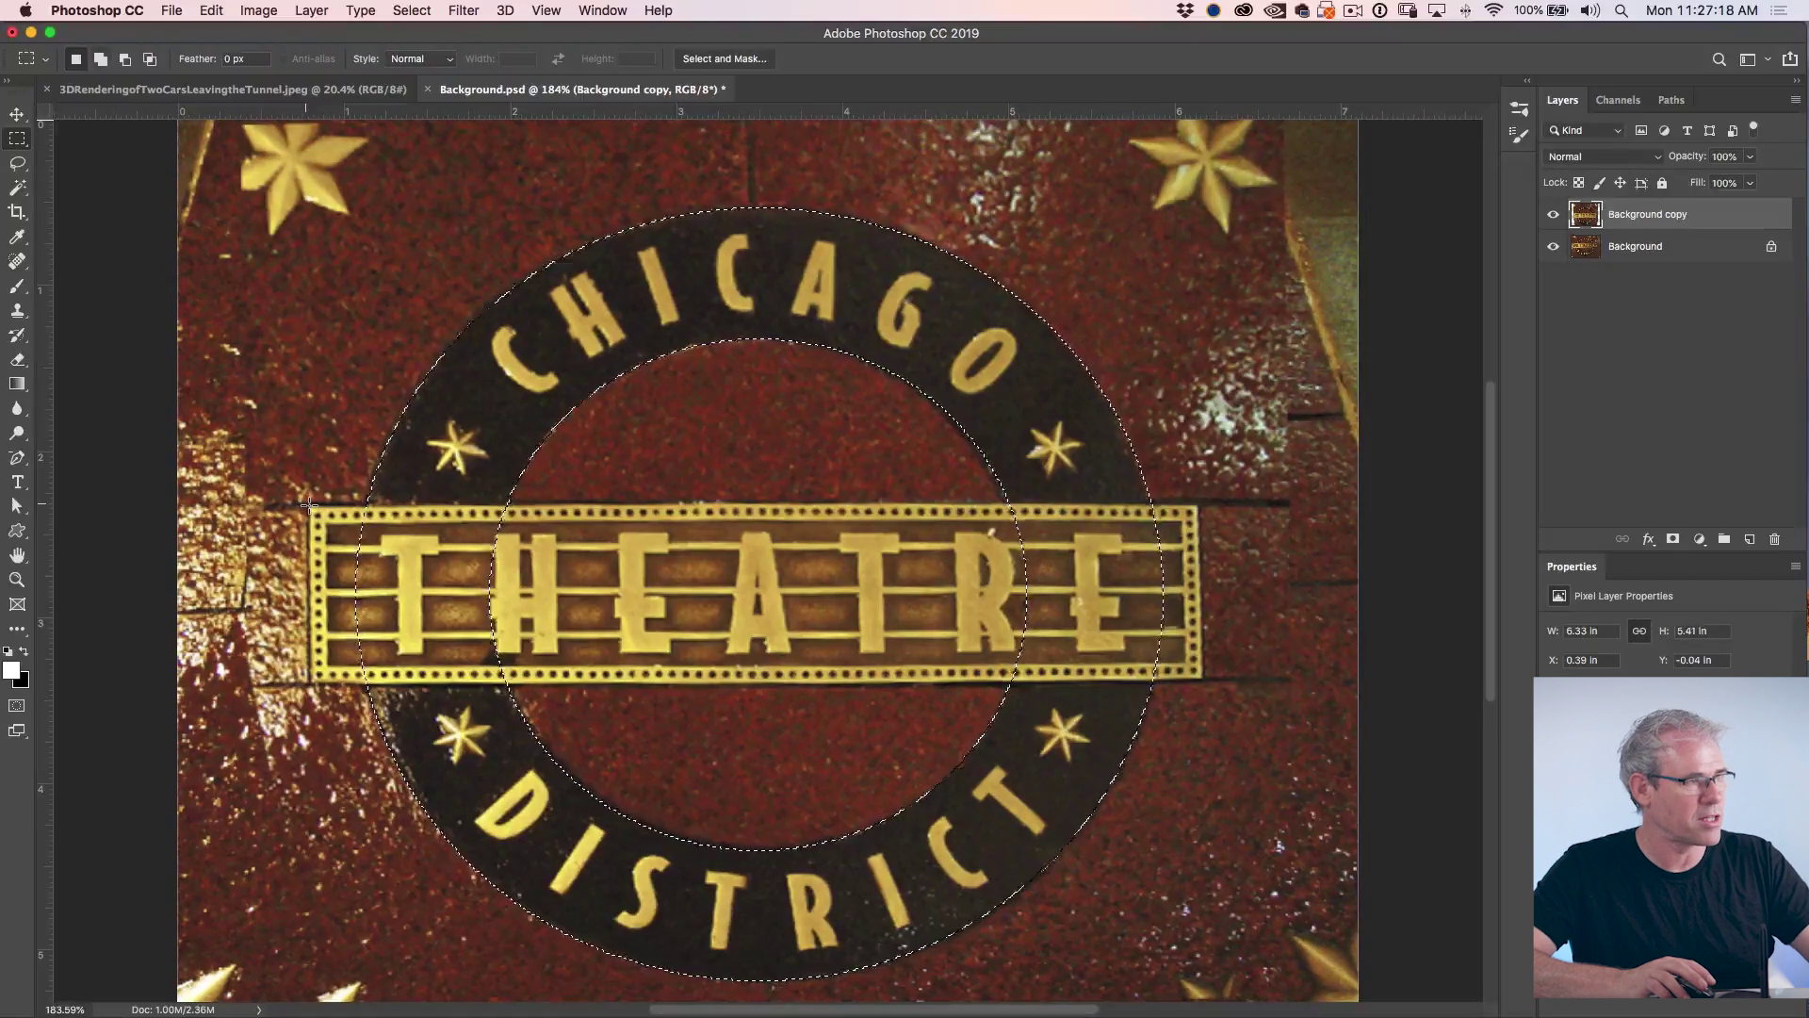
pyautogui.moveTo(310, 506); pyautogui.dragTo(1201, 681)
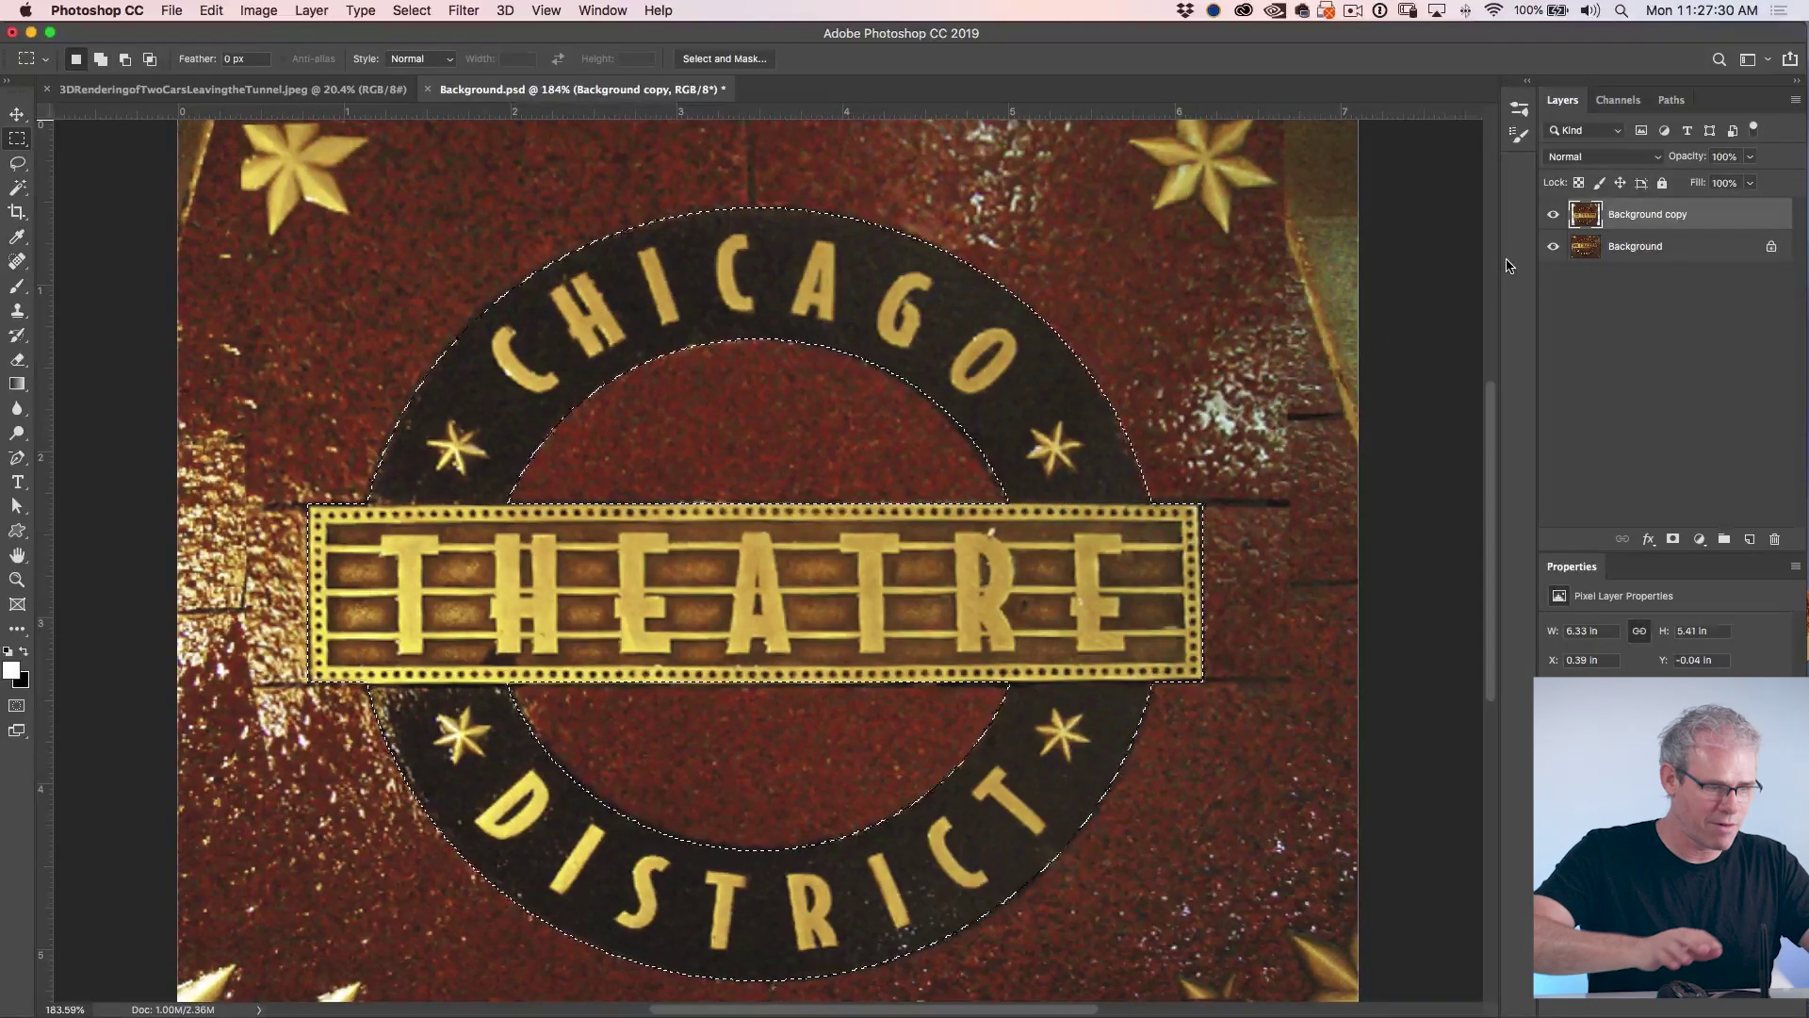
# - Copy the ring and plaque selection to Layer 1, then leave only Background visible
pyautogui.press('super+j')
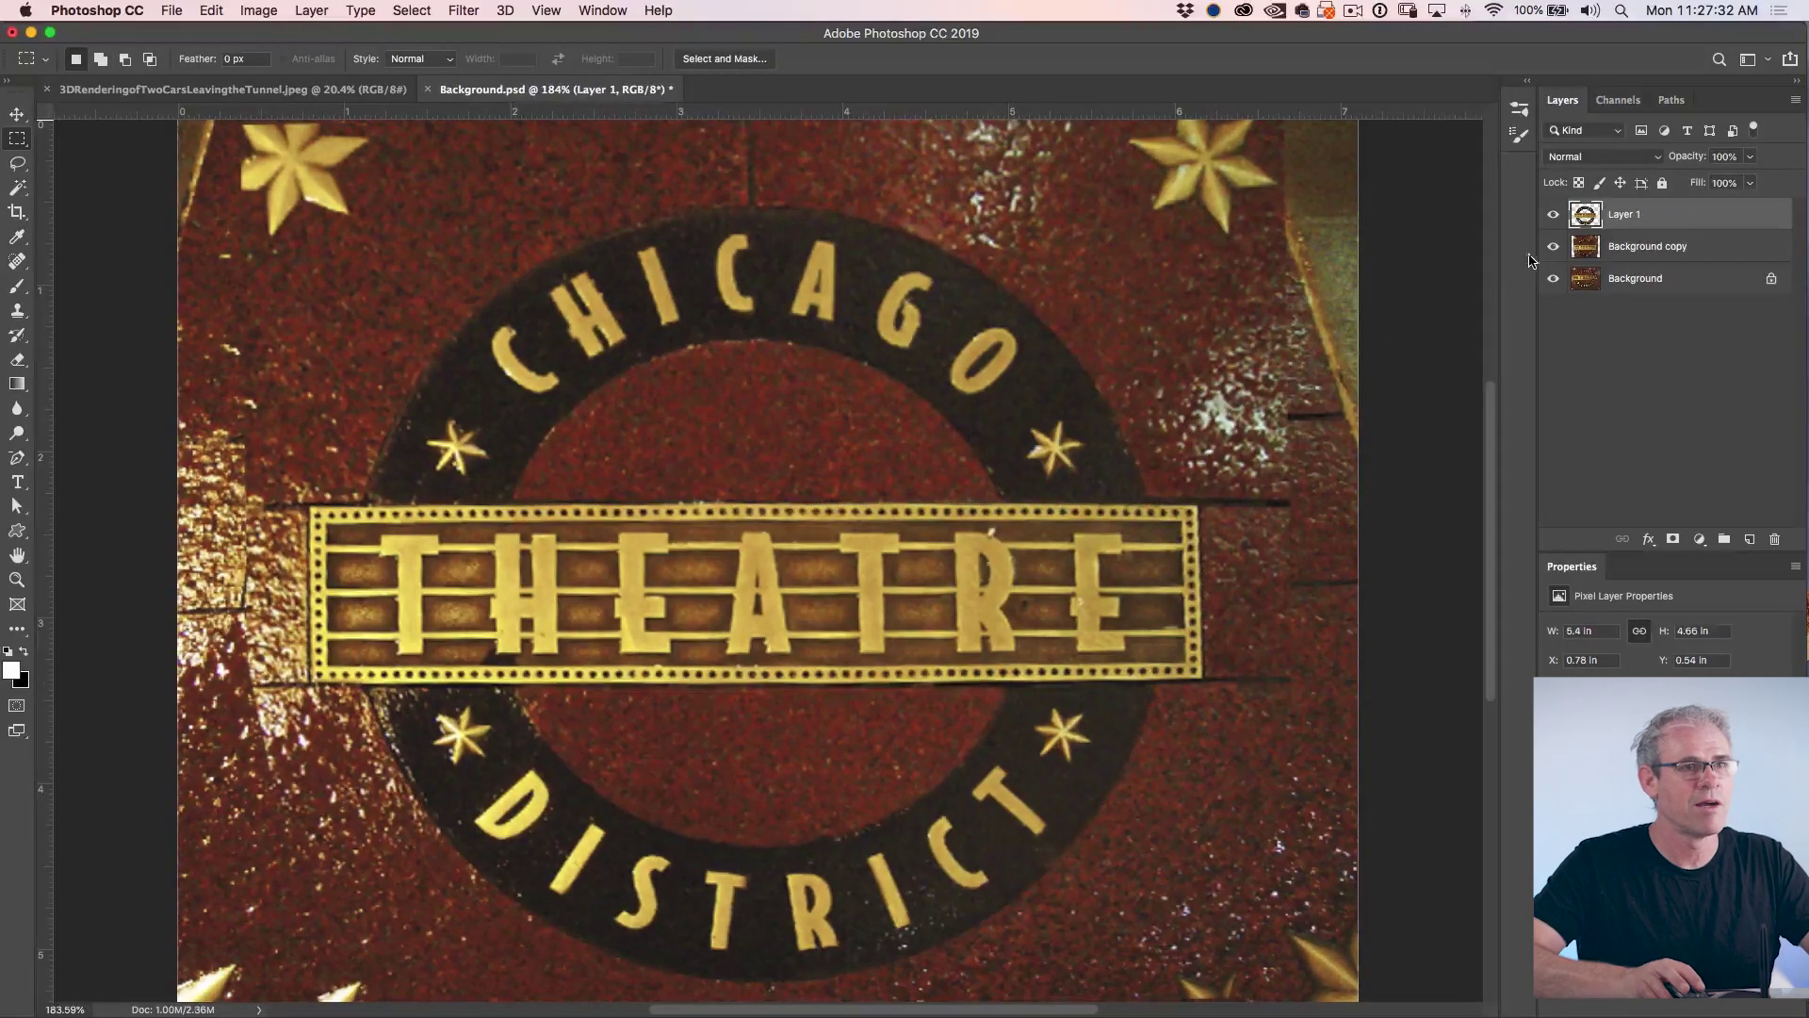
pyautogui.click(1552, 277)
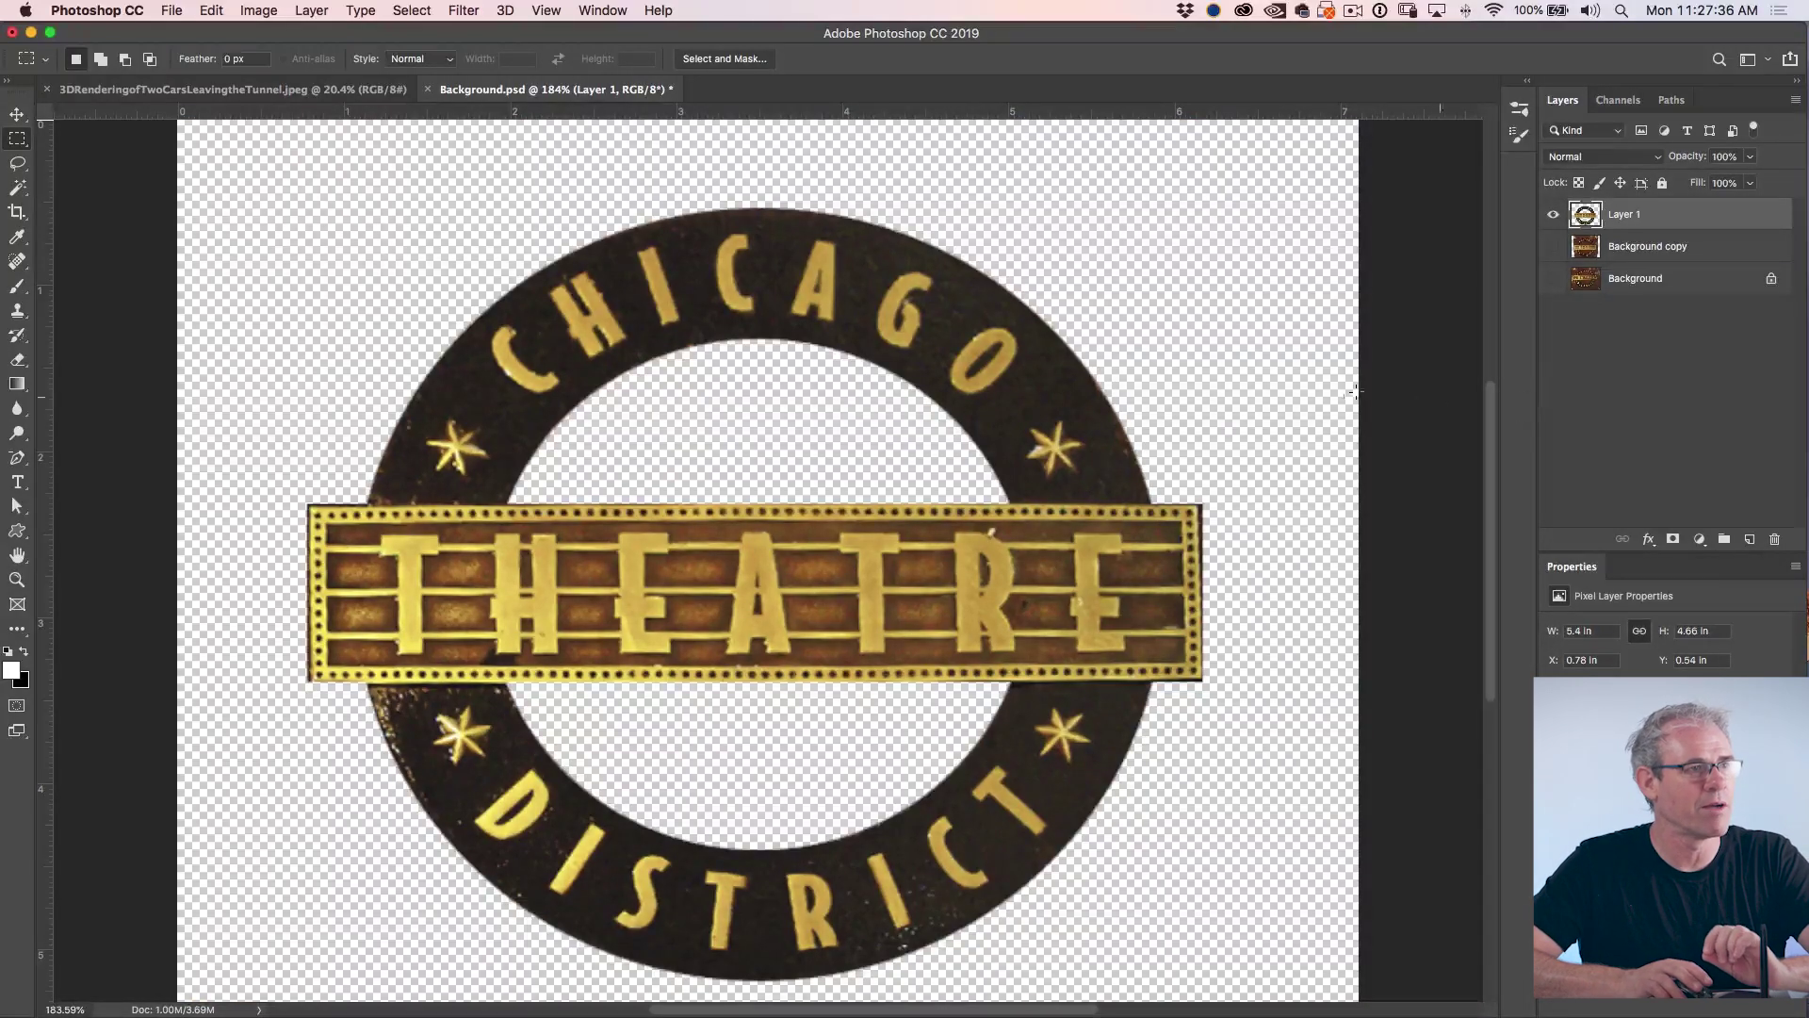
pyautogui.click(1552, 215)
pyautogui.click(1553, 280)
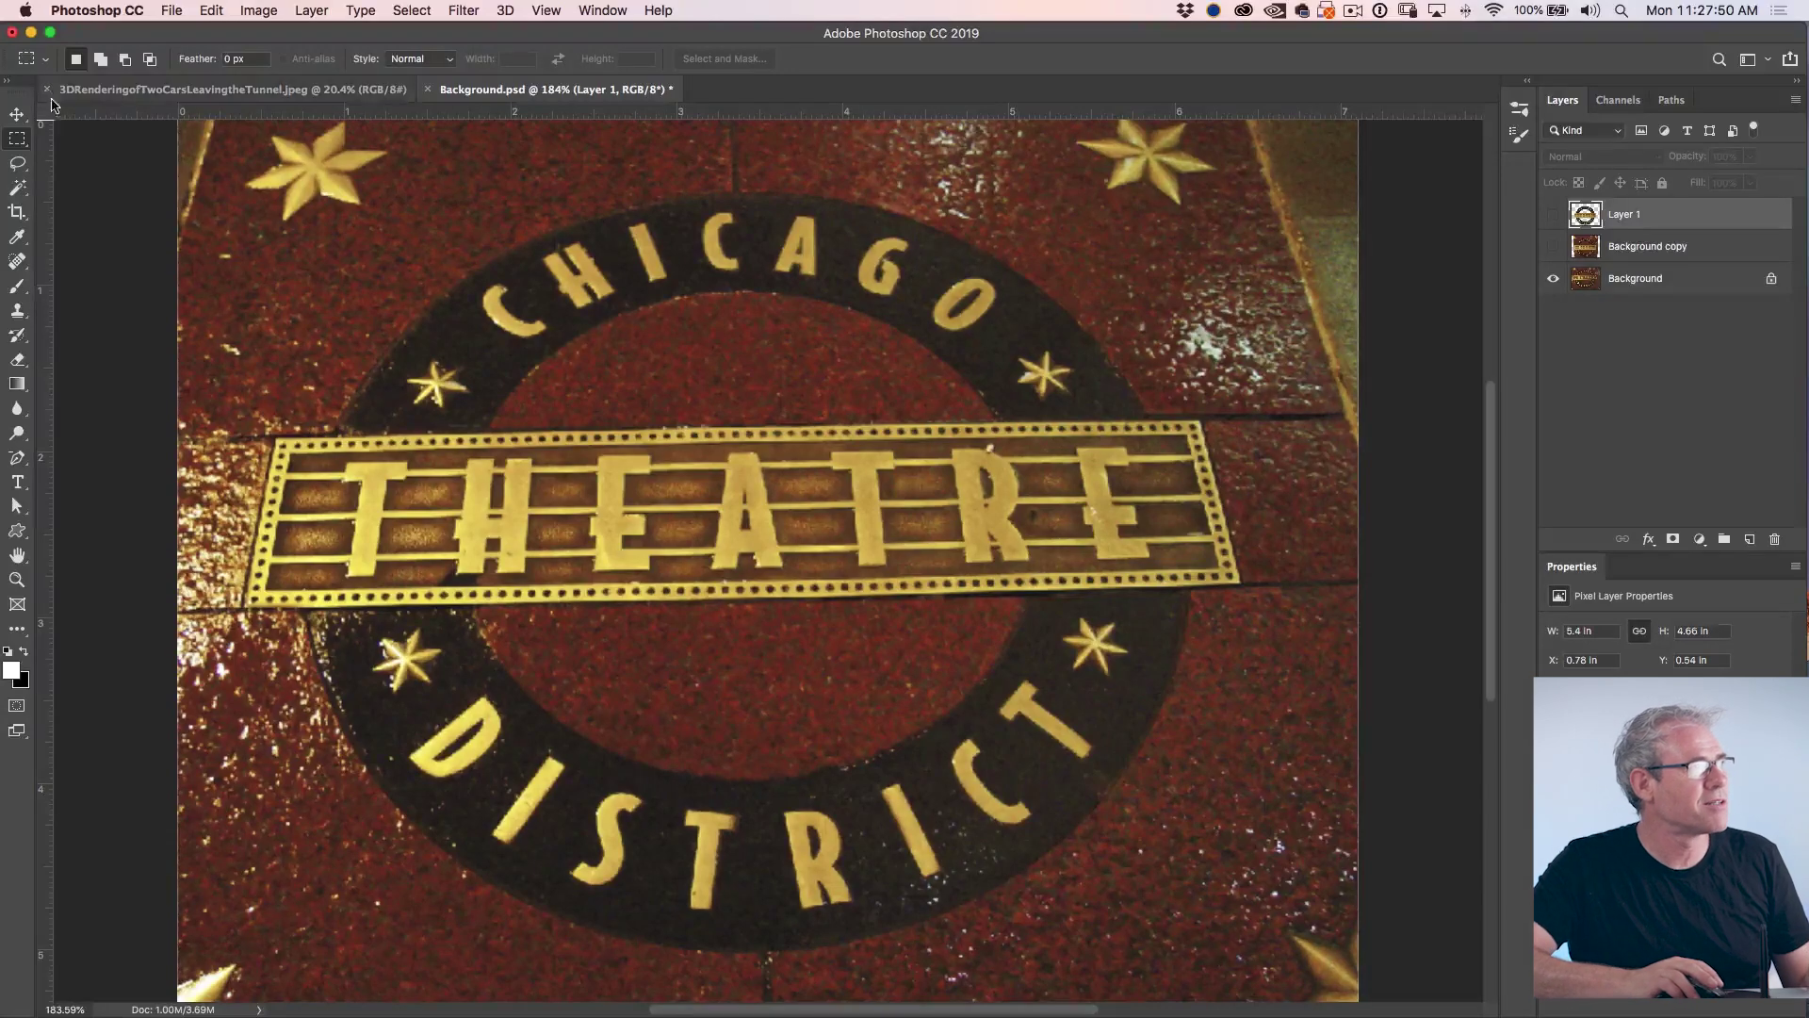
# - Select the original sign's outer circle with an ellipse and subtract its inner circle
pyautogui.click(18, 138)
pyautogui.click(166, 156)
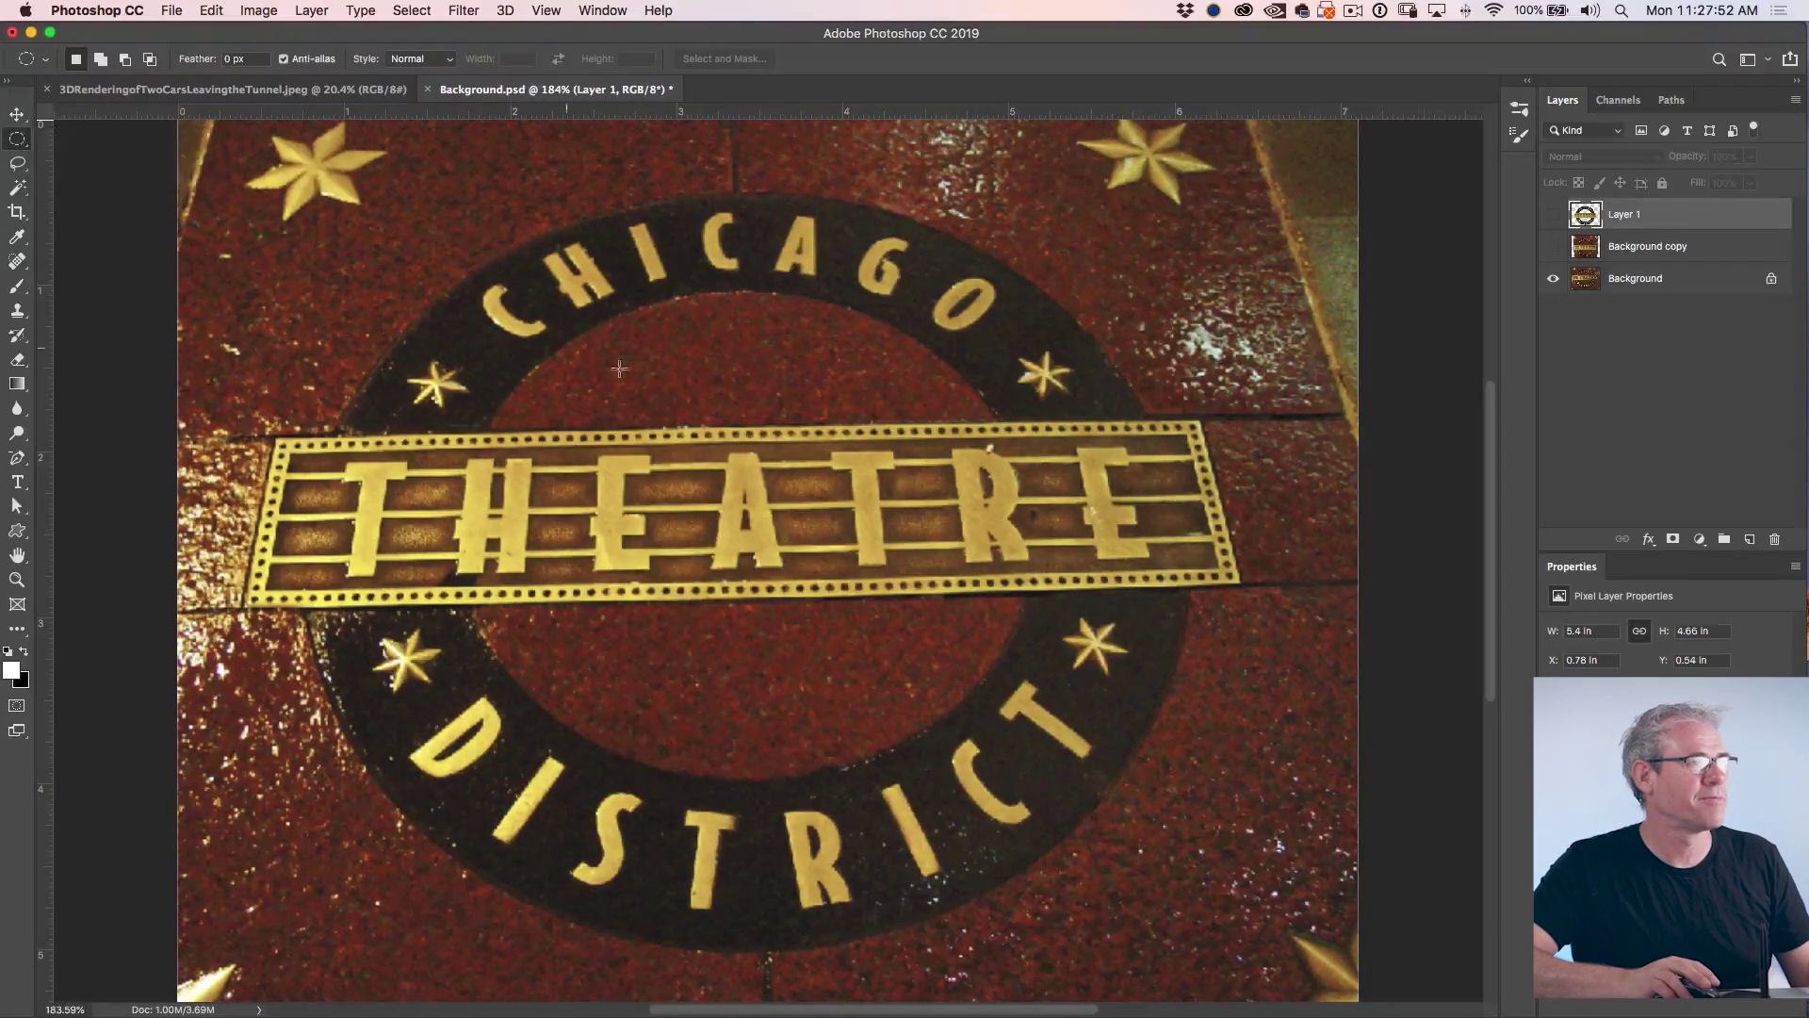
pyautogui.moveTo(346, 198); pyautogui.dragTo(1195, 951)
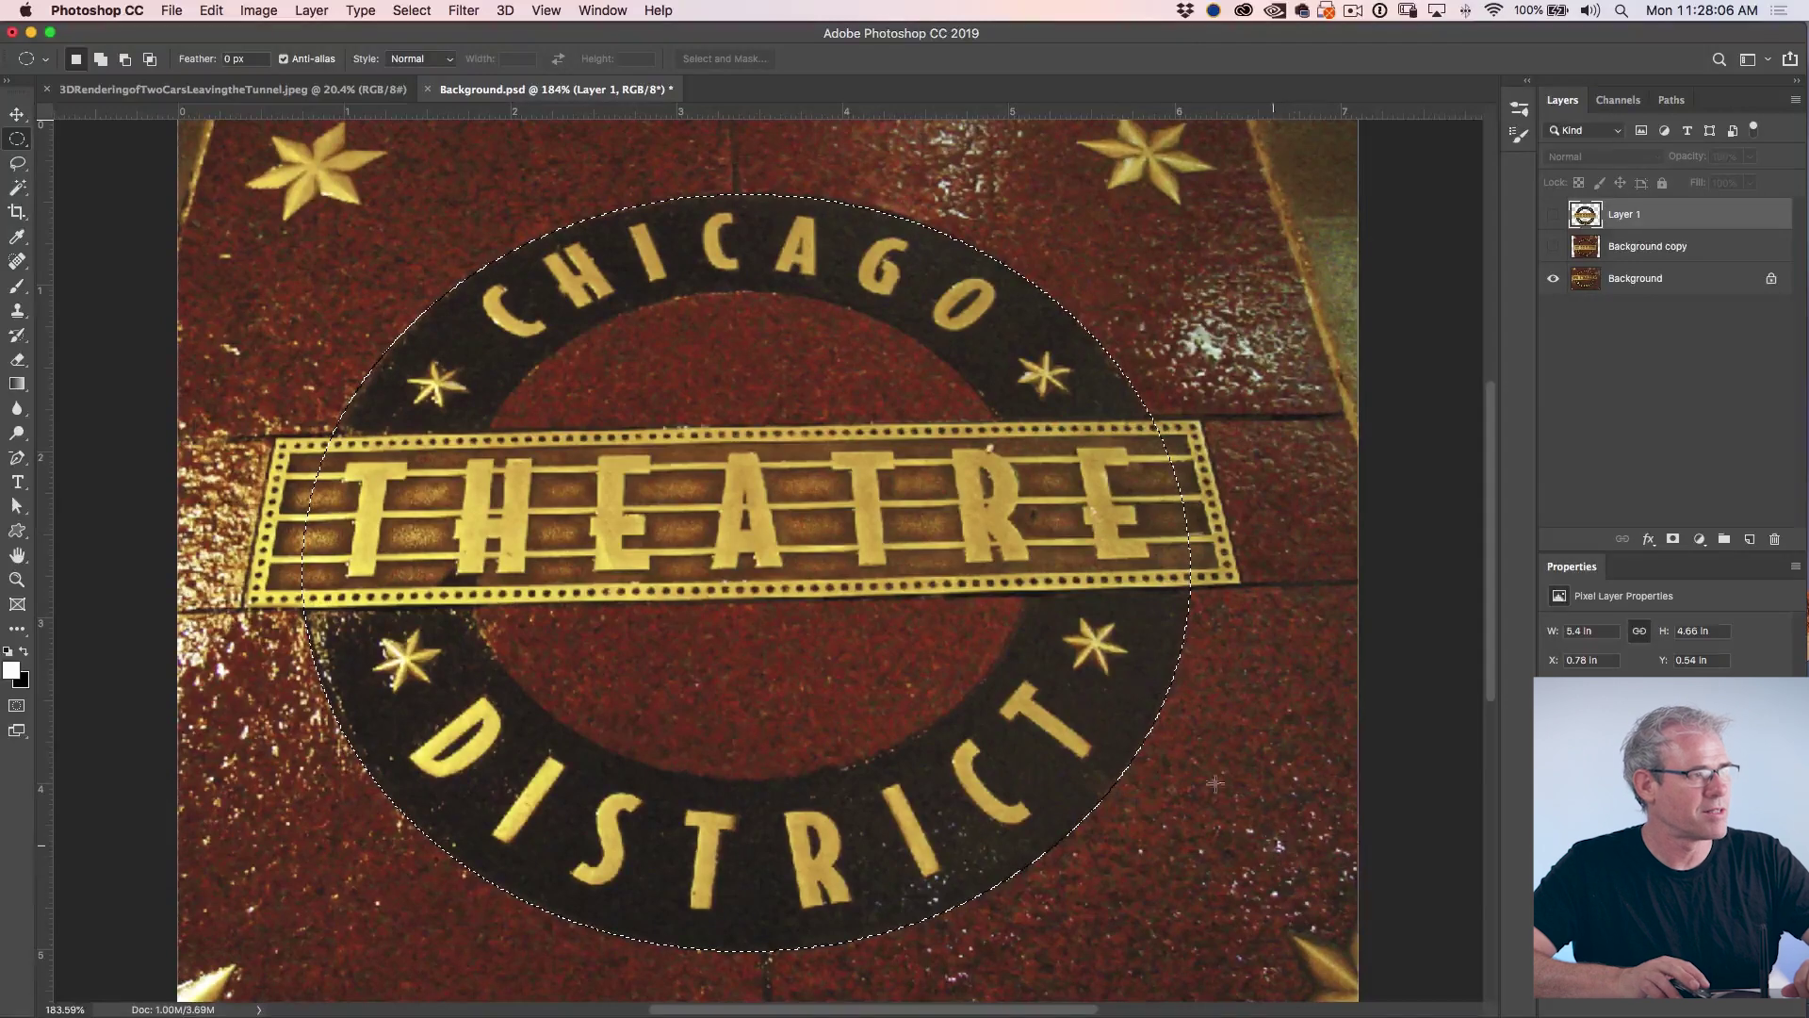
pyautogui.press('alt')
pyautogui.moveTo(554, 350); pyautogui.dragTo(1032, 784)
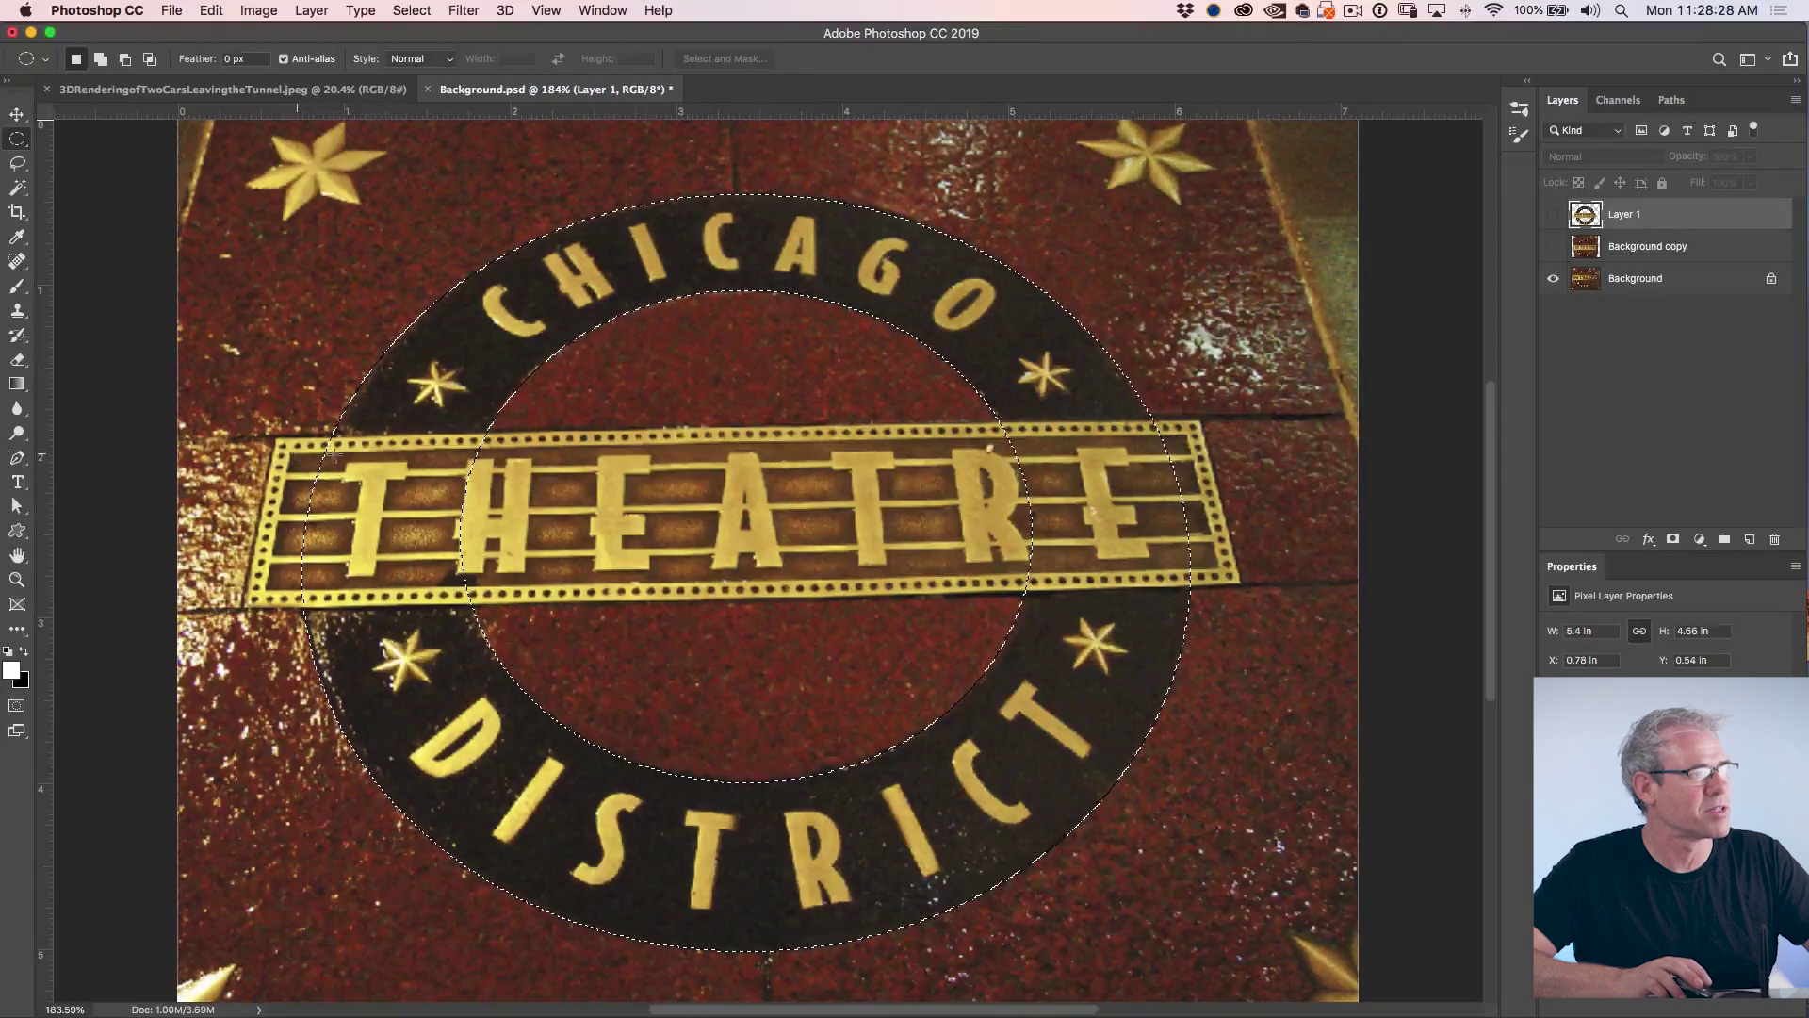
# - Add the tilted THEATRE banner with the Polygonal Lasso, then copy the sign from Background to a new layer
pyautogui.moveTo(17, 163); pyautogui.dragTo(91, 175)
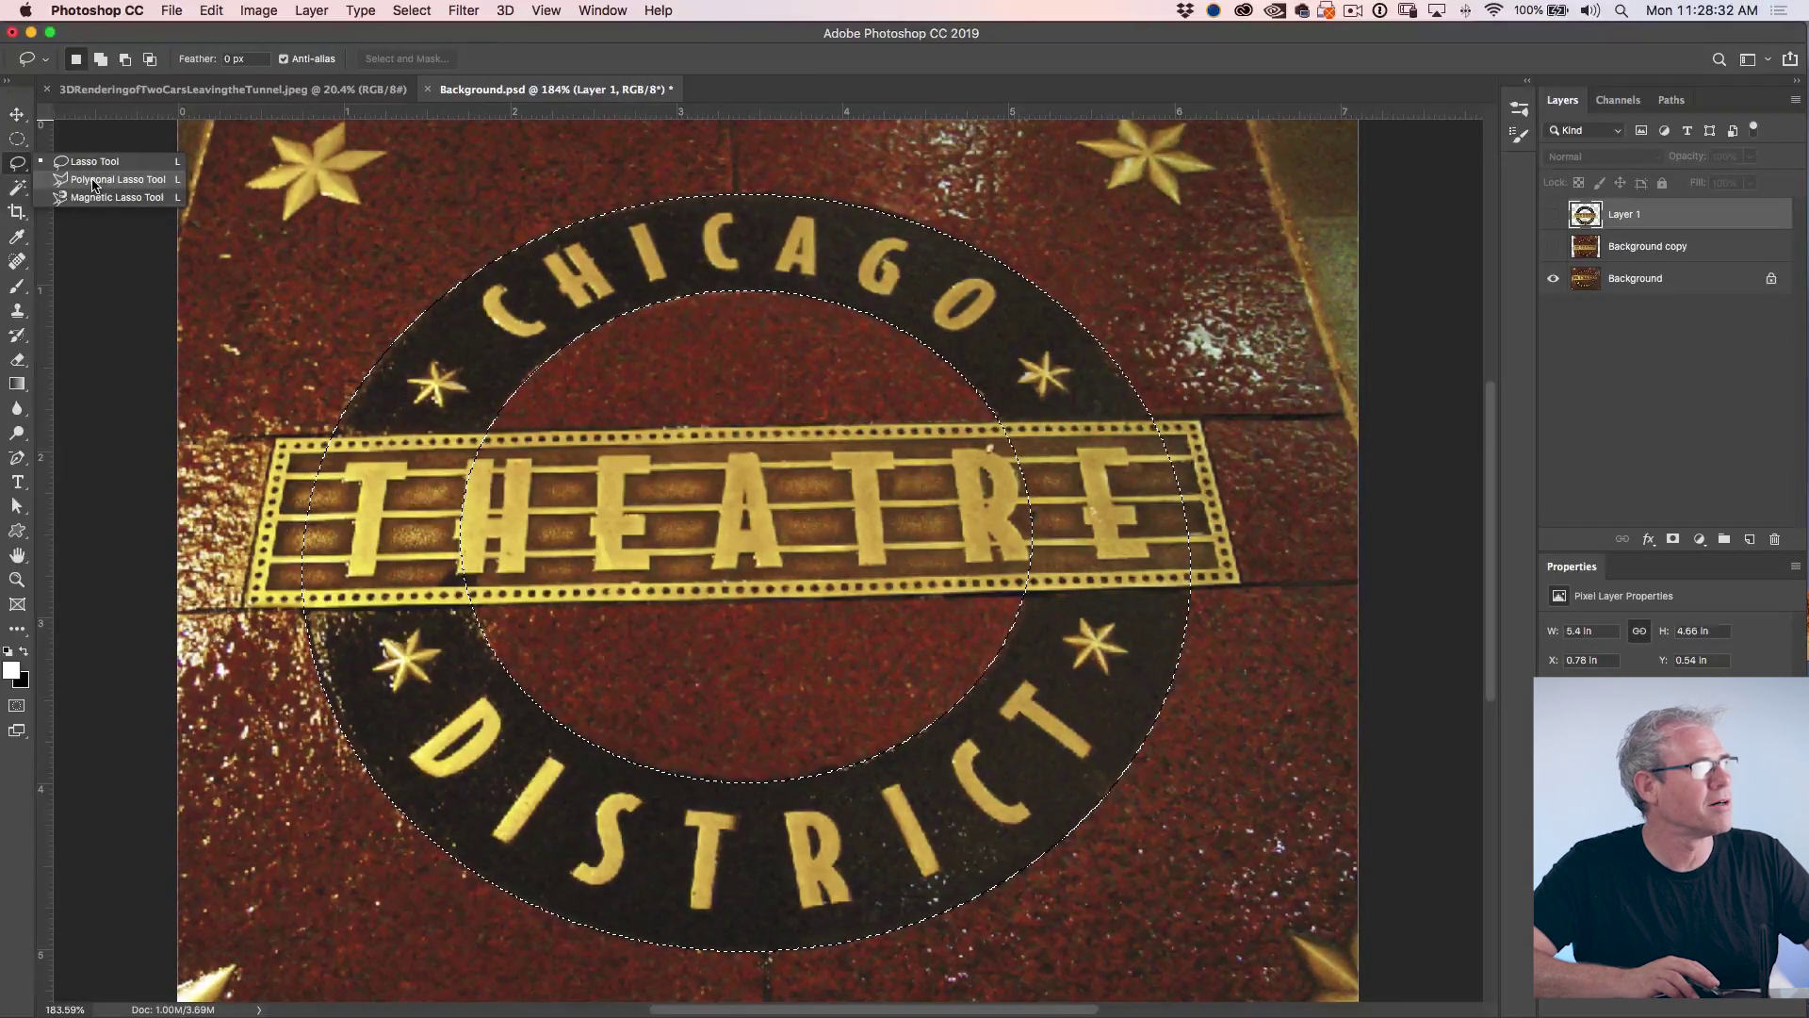
pyautogui.moveTo(93, 184); pyautogui.dragTo(93, 182)
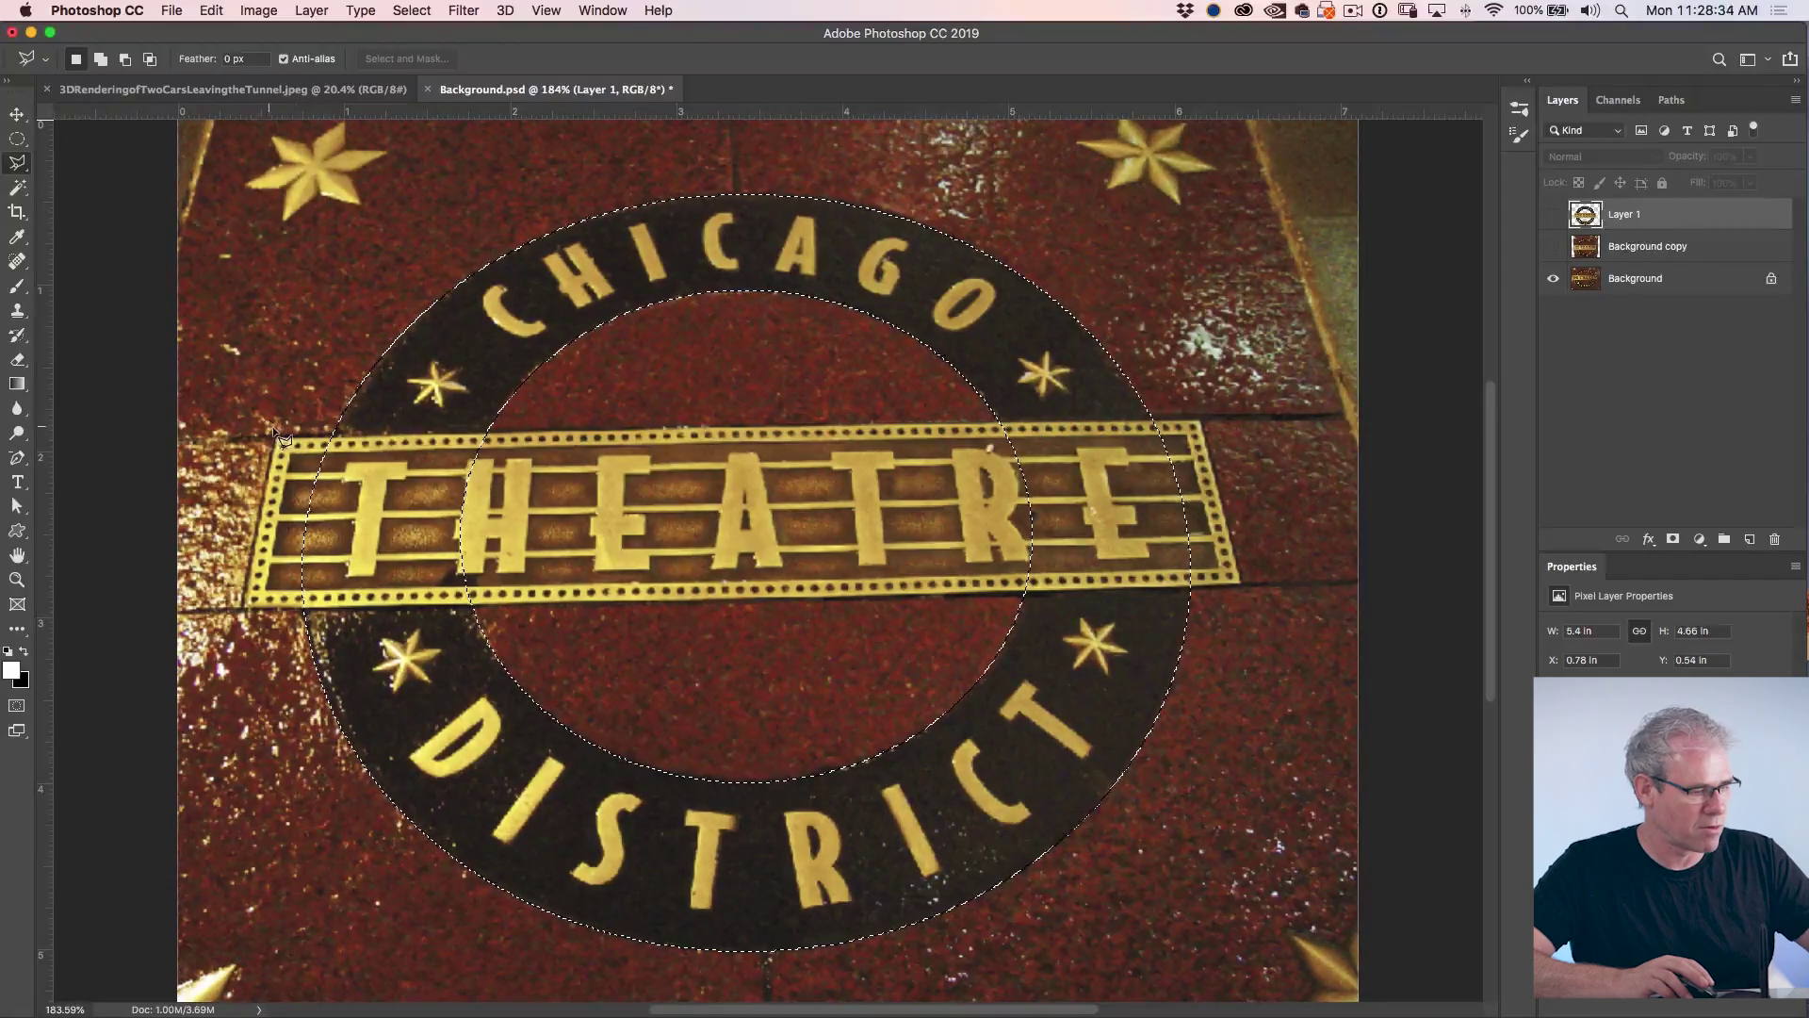
pyautogui.press('shift')
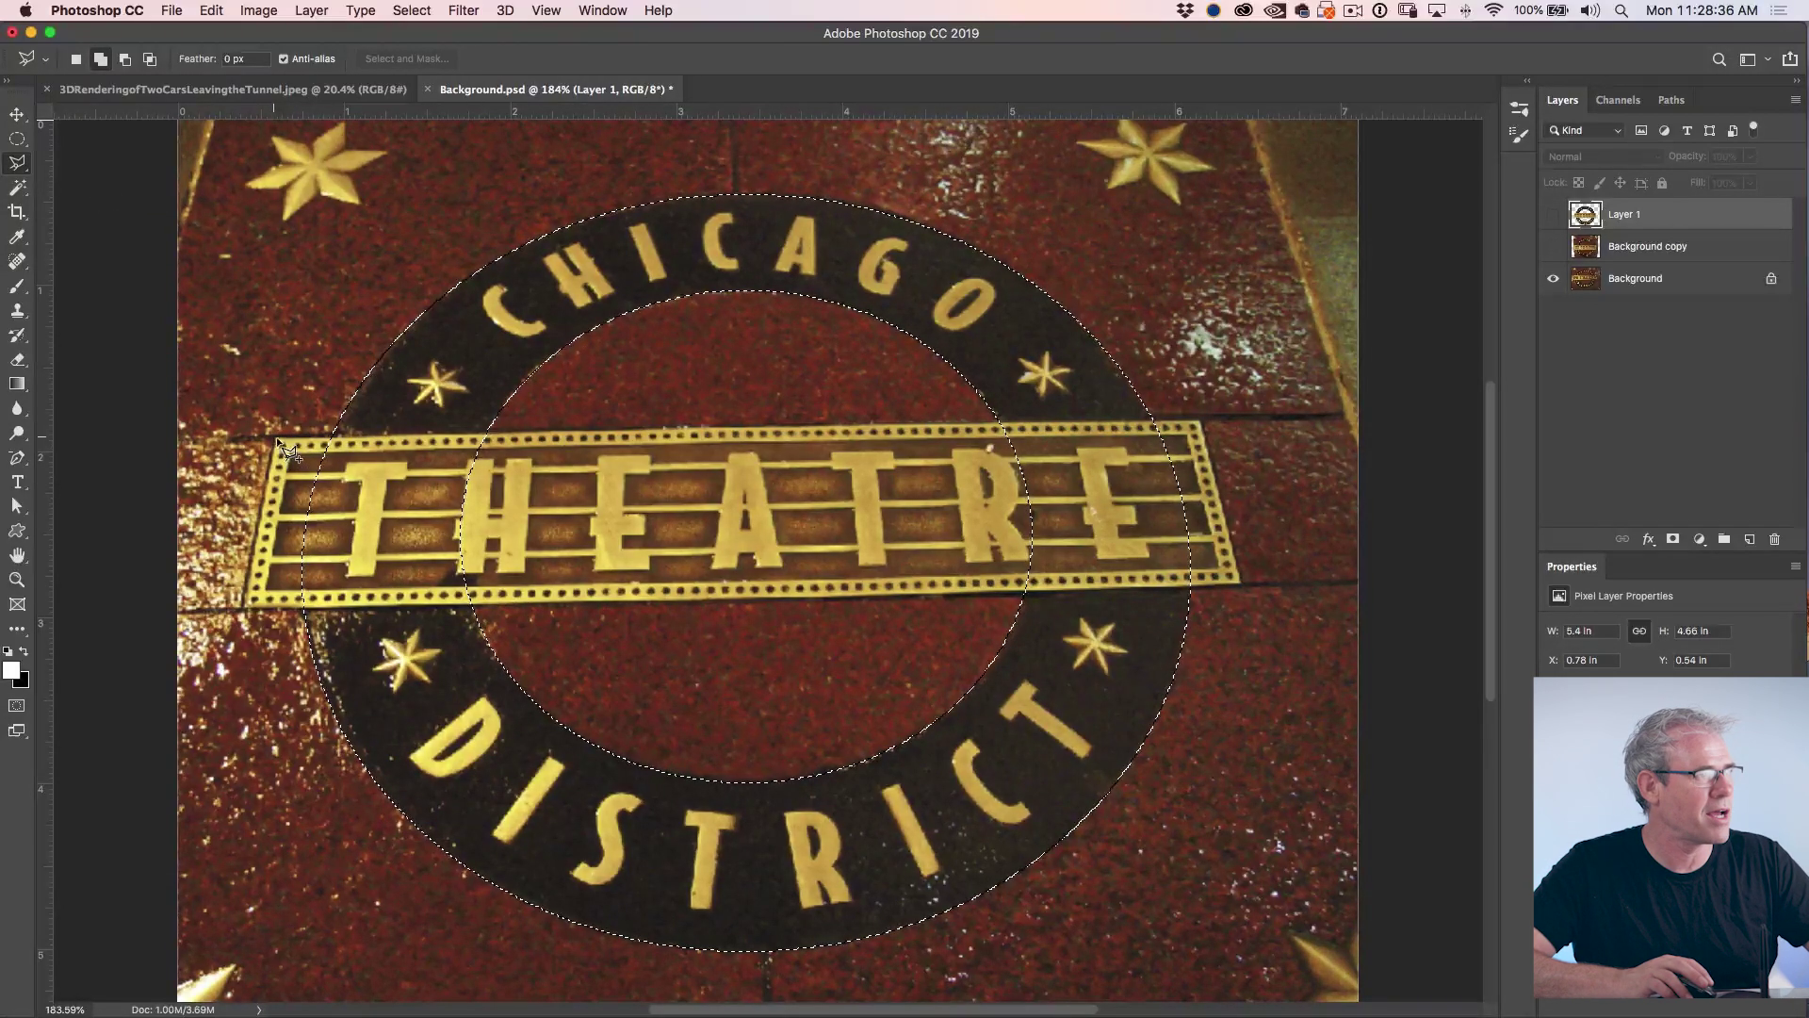
pyautogui.click(280, 440)
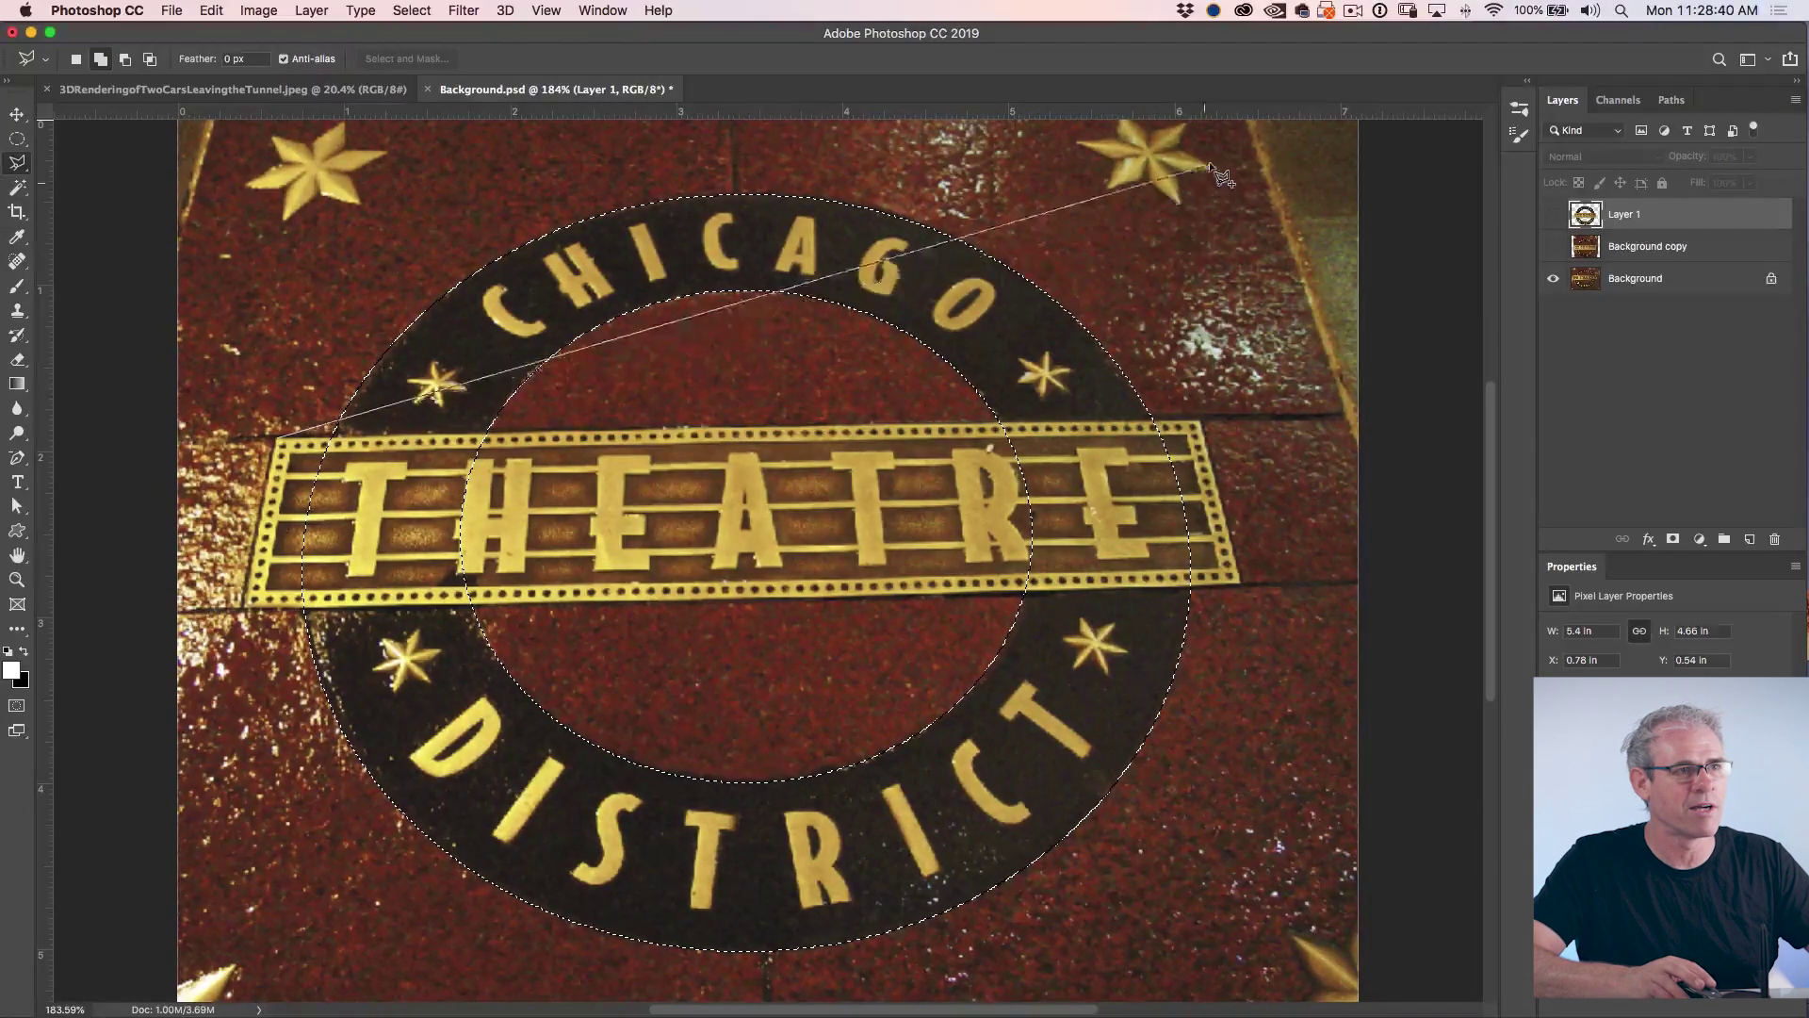
pyautogui.click(1201, 424)
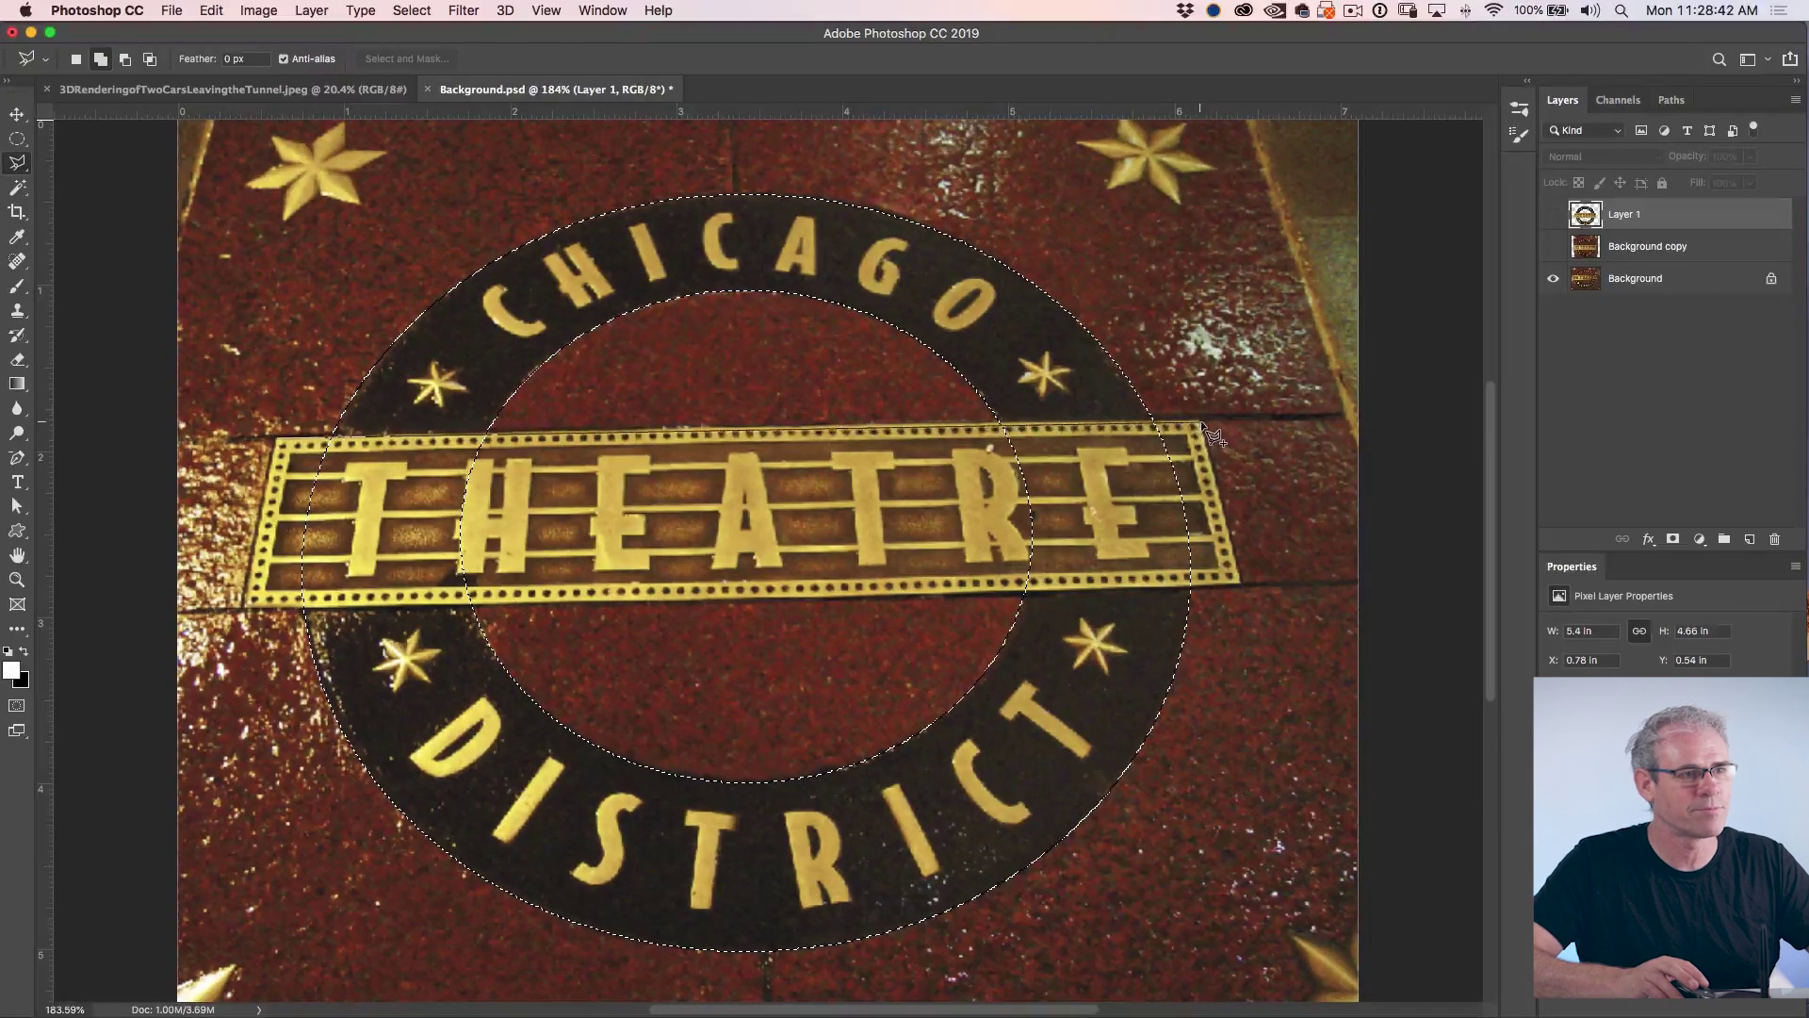
pyautogui.click(1241, 581)
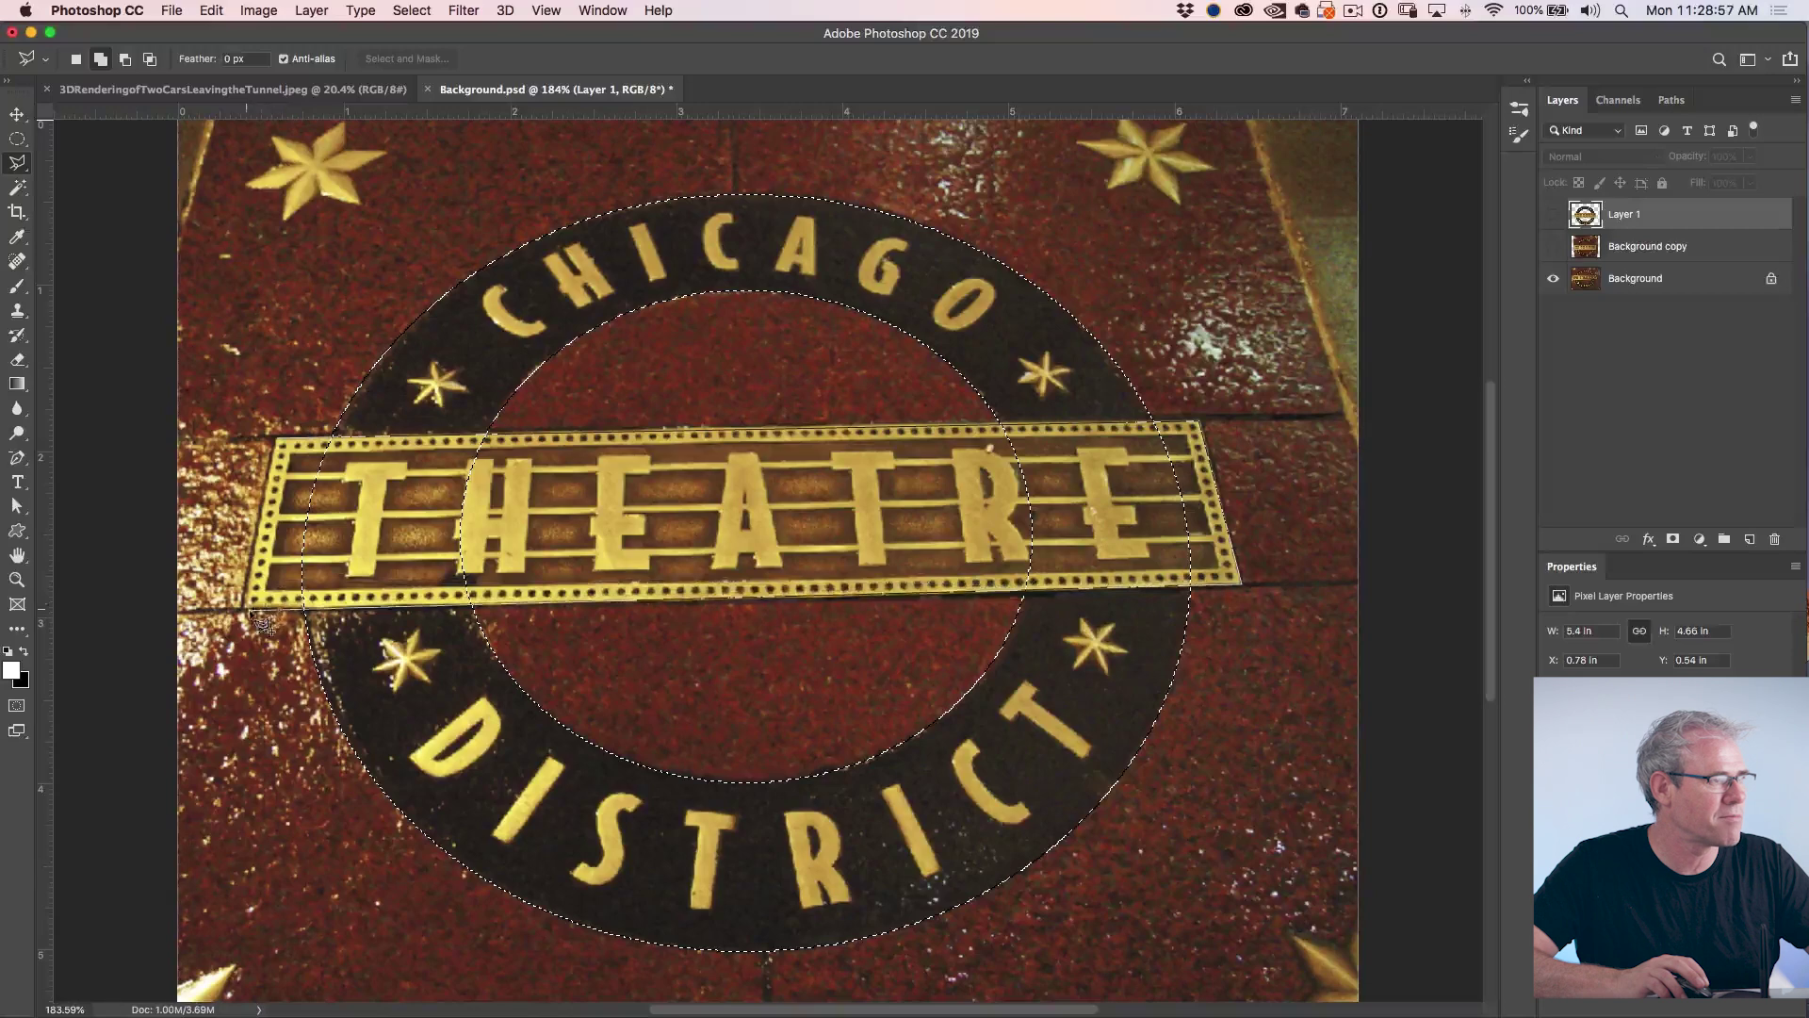
pyautogui.click(281, 443)
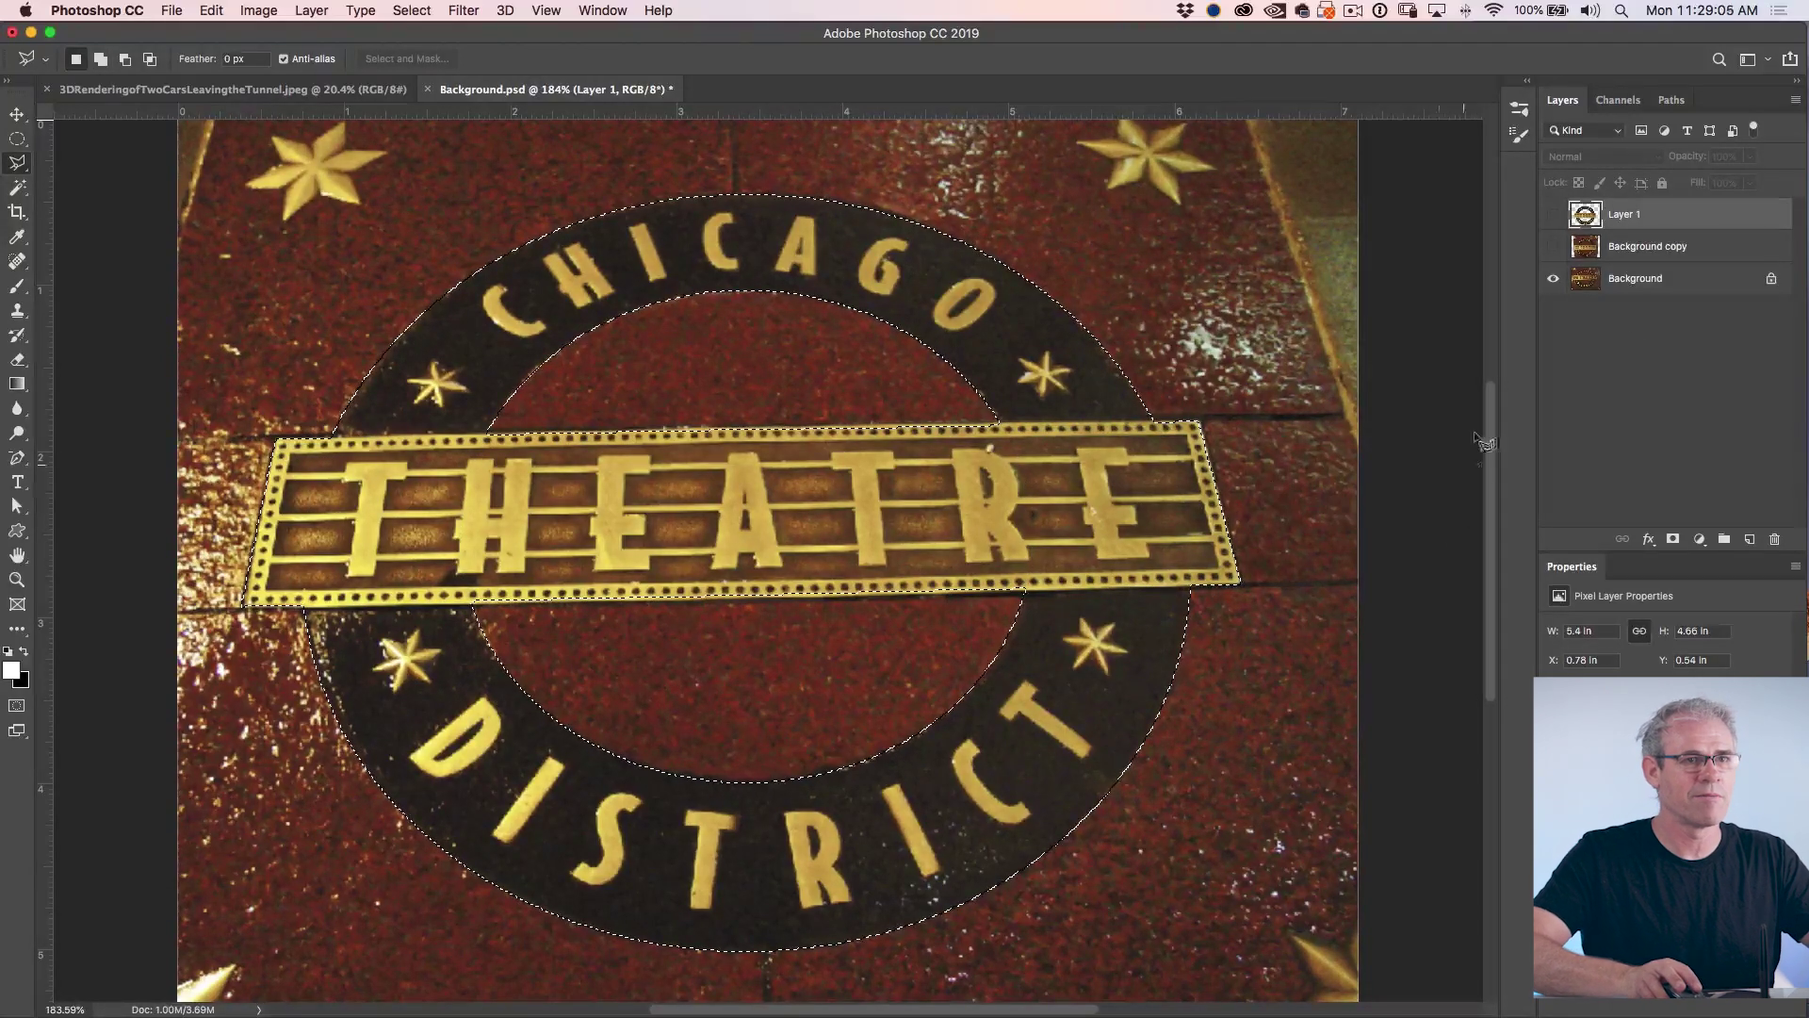
pyautogui.click(1650, 280)
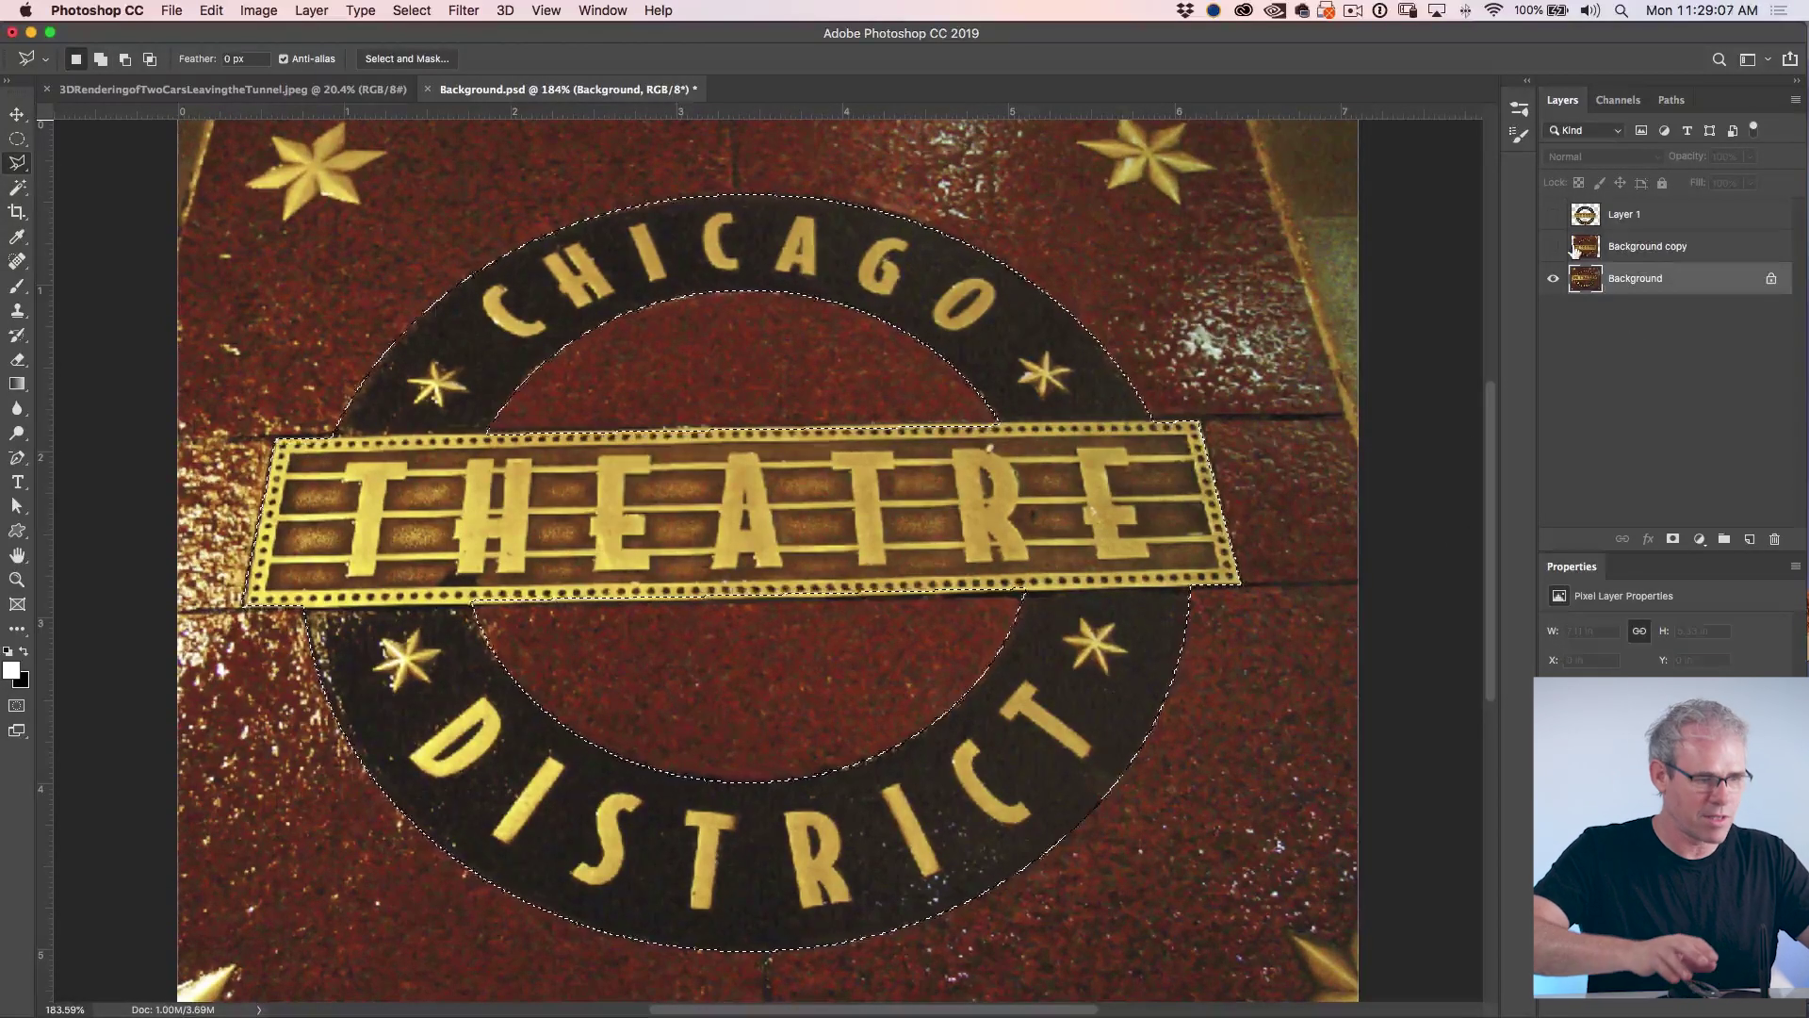
pyautogui.press('super+j')
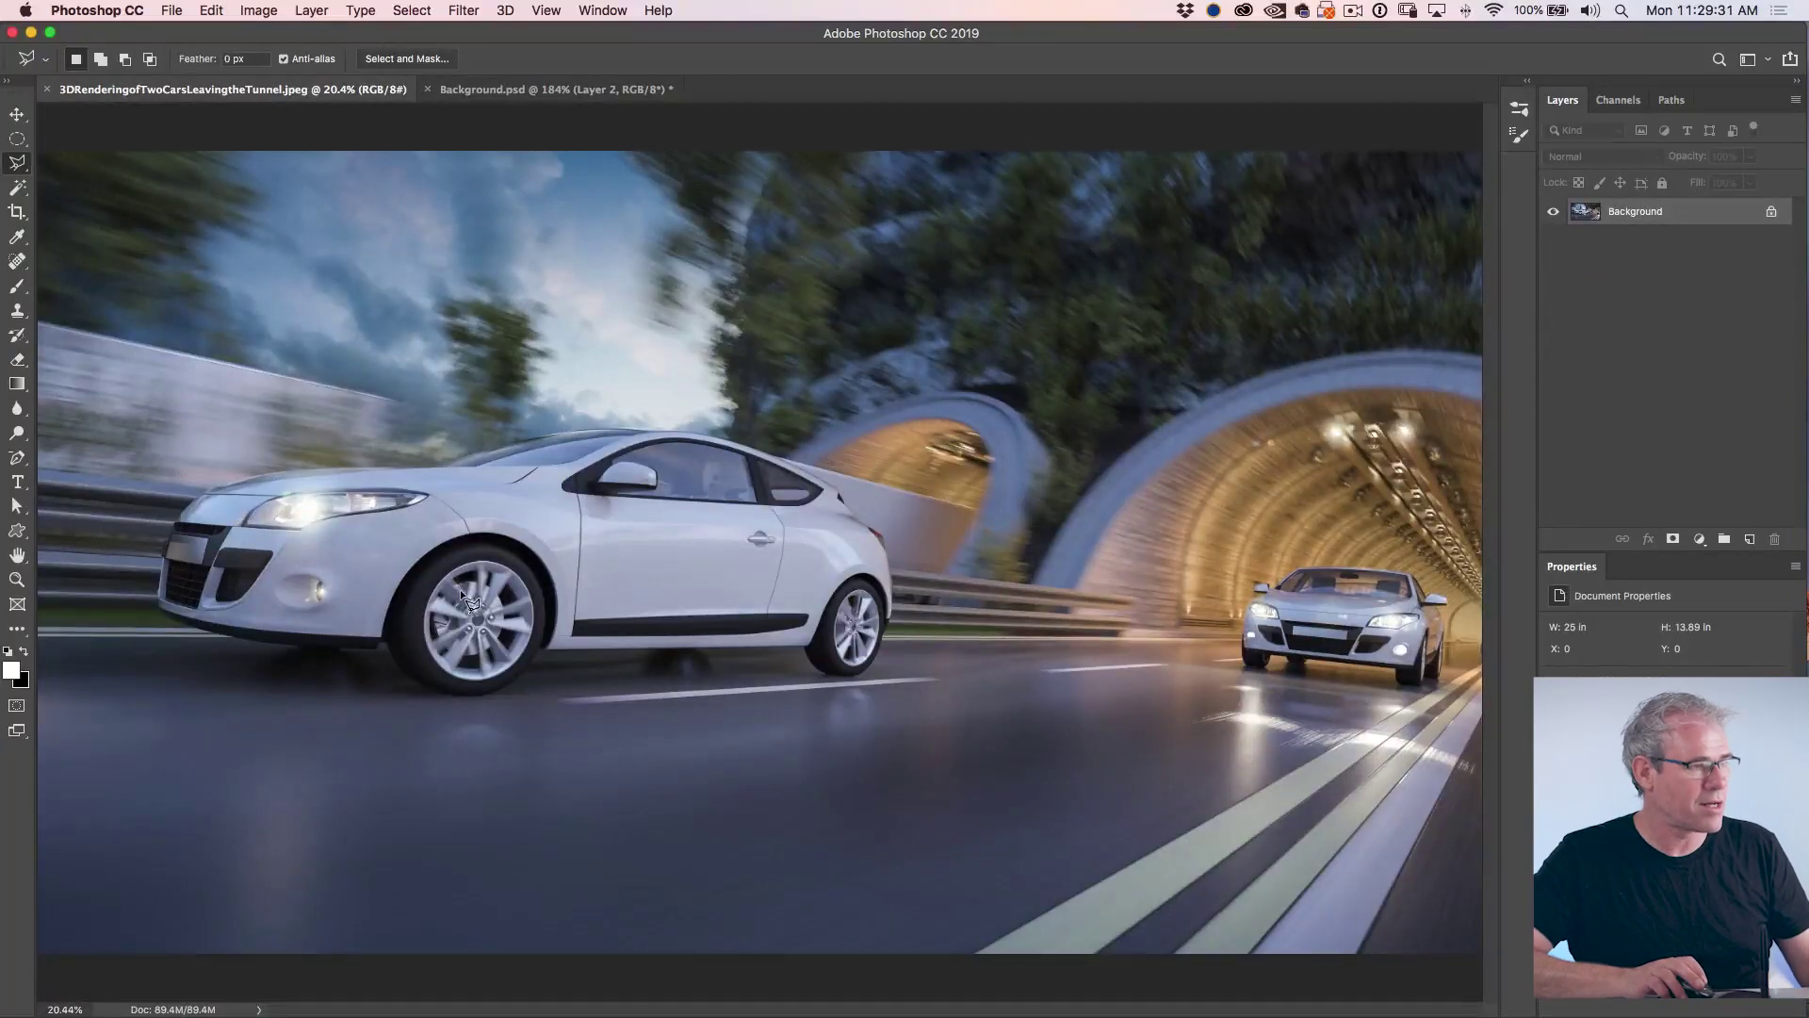
# - Zoom in on the white car's front wheel and drag an elliptical marquee over its rim
pyautogui.scroll(5, 460, 590)
pyautogui.scroll(-4, 460, 588)
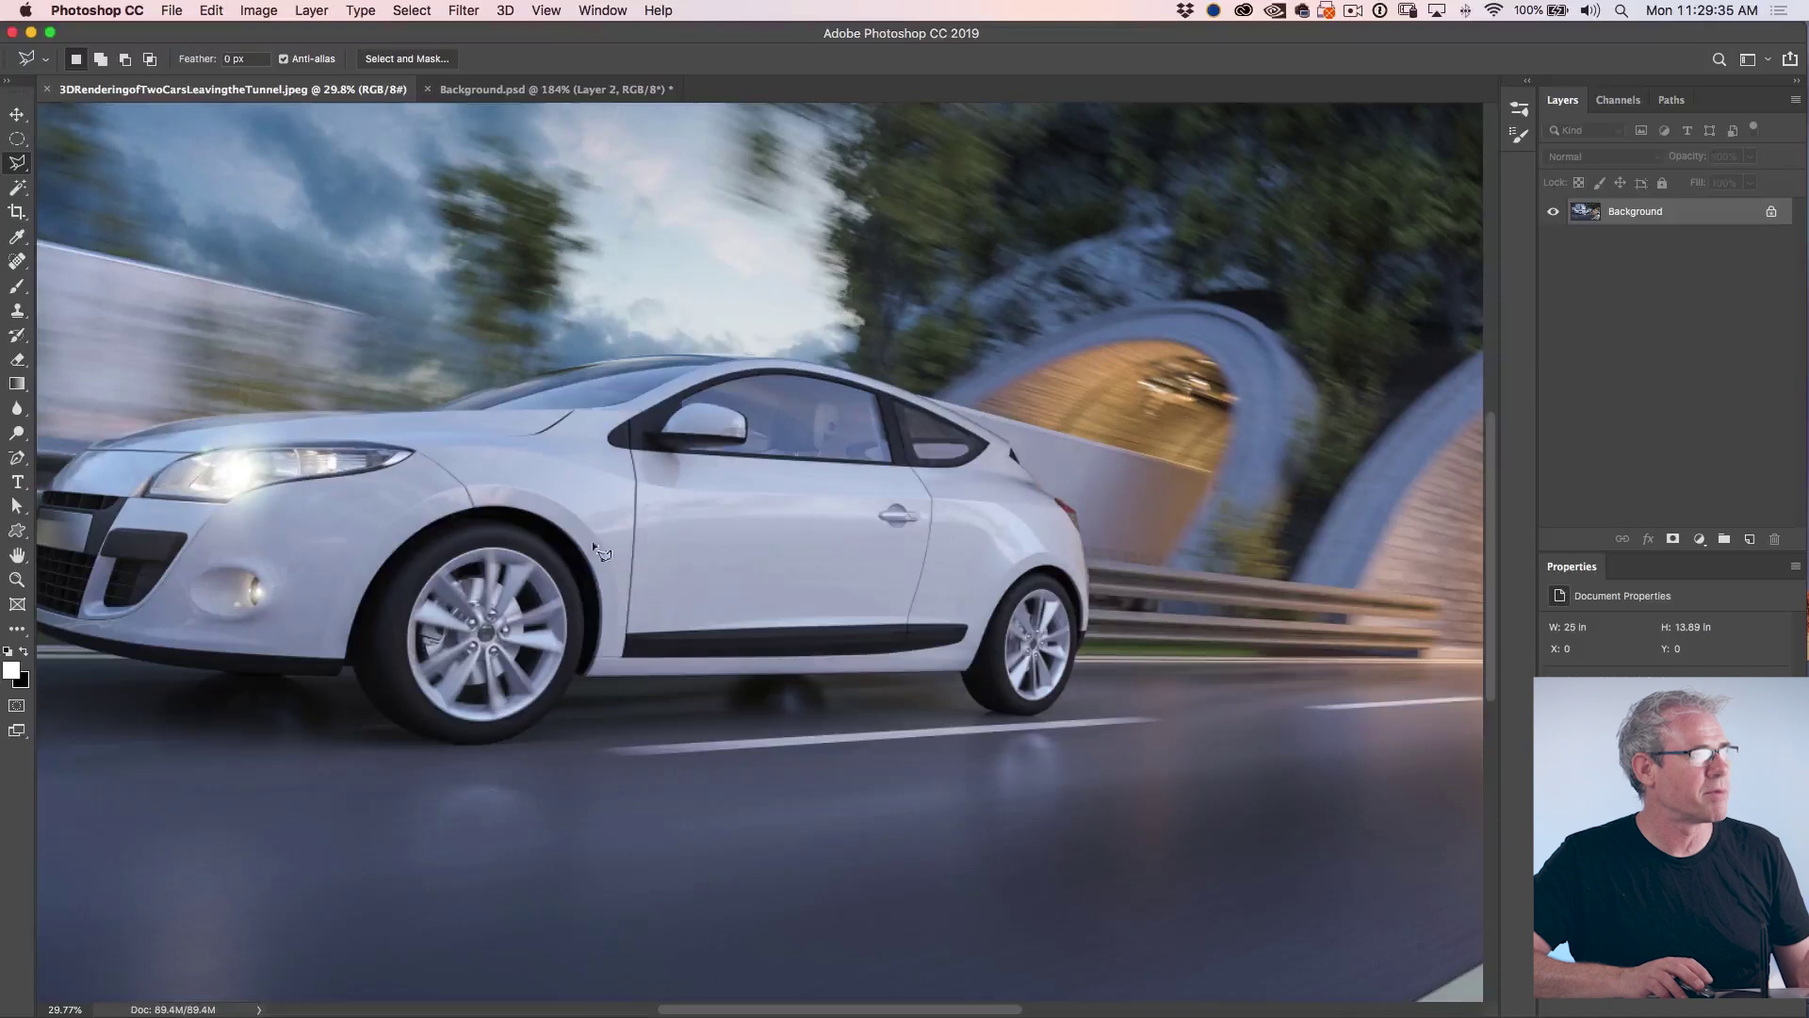
pyautogui.click(19, 139)
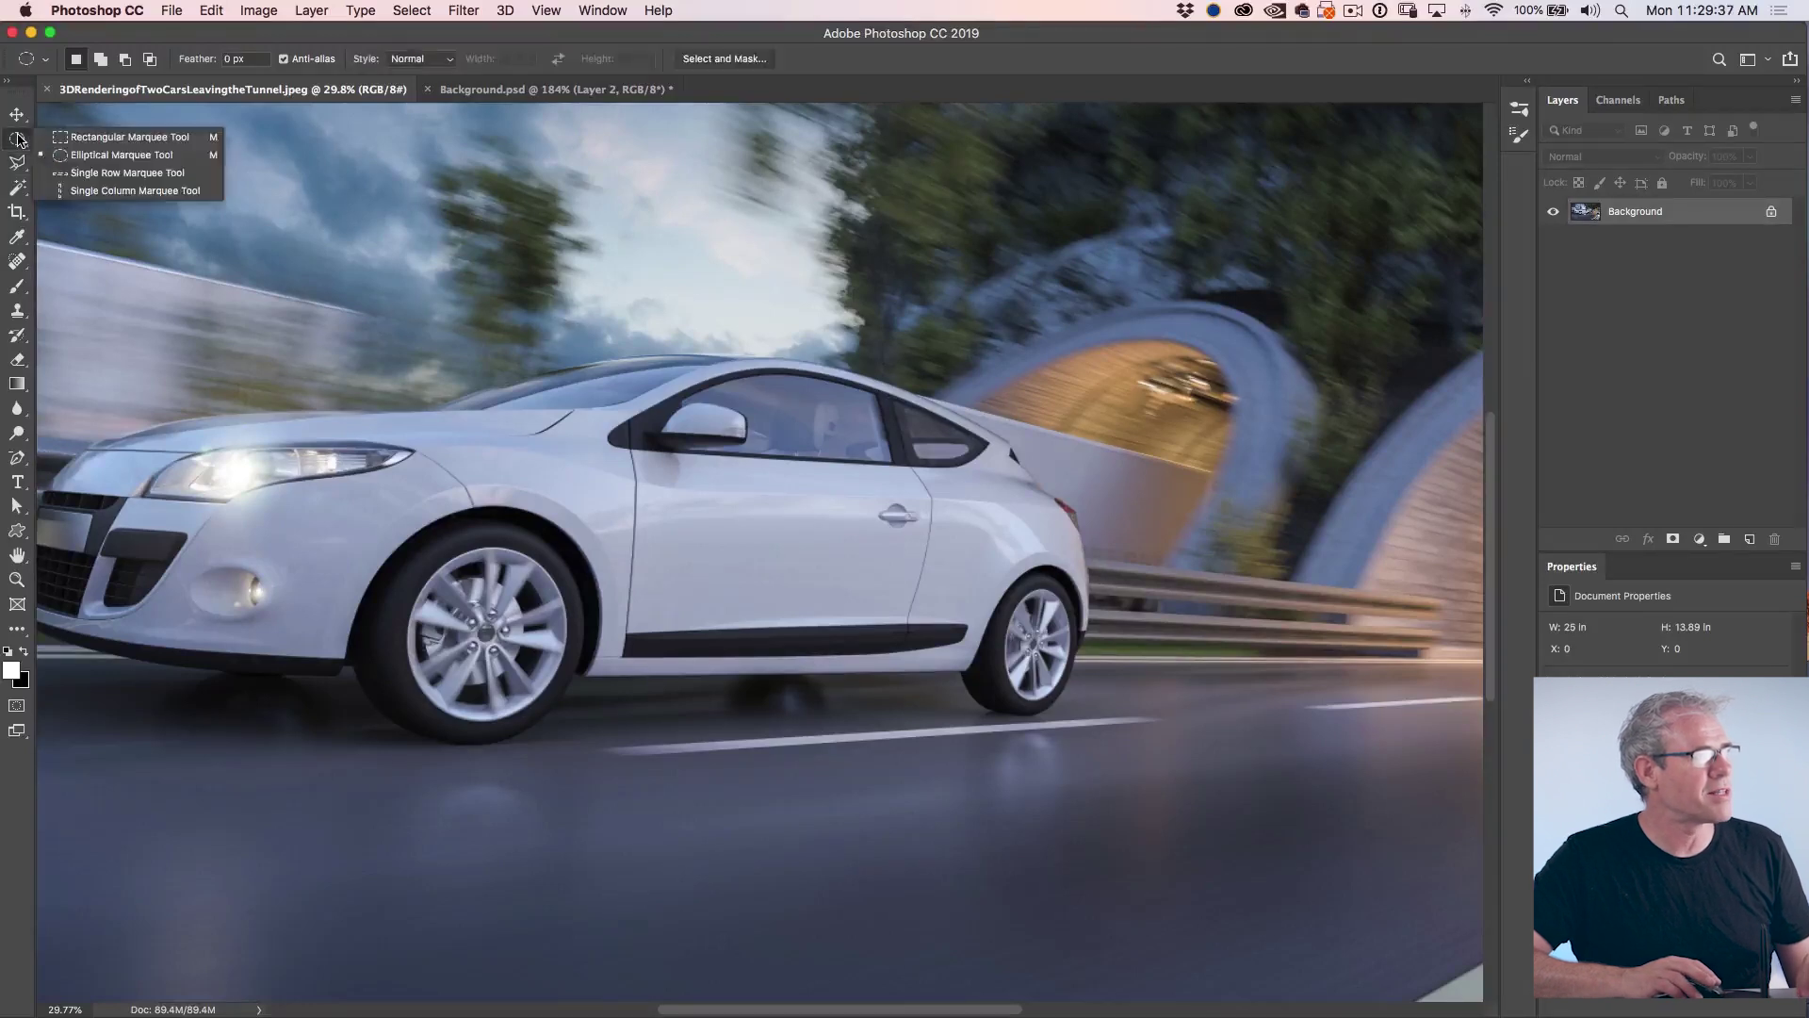
pyautogui.click(74, 156)
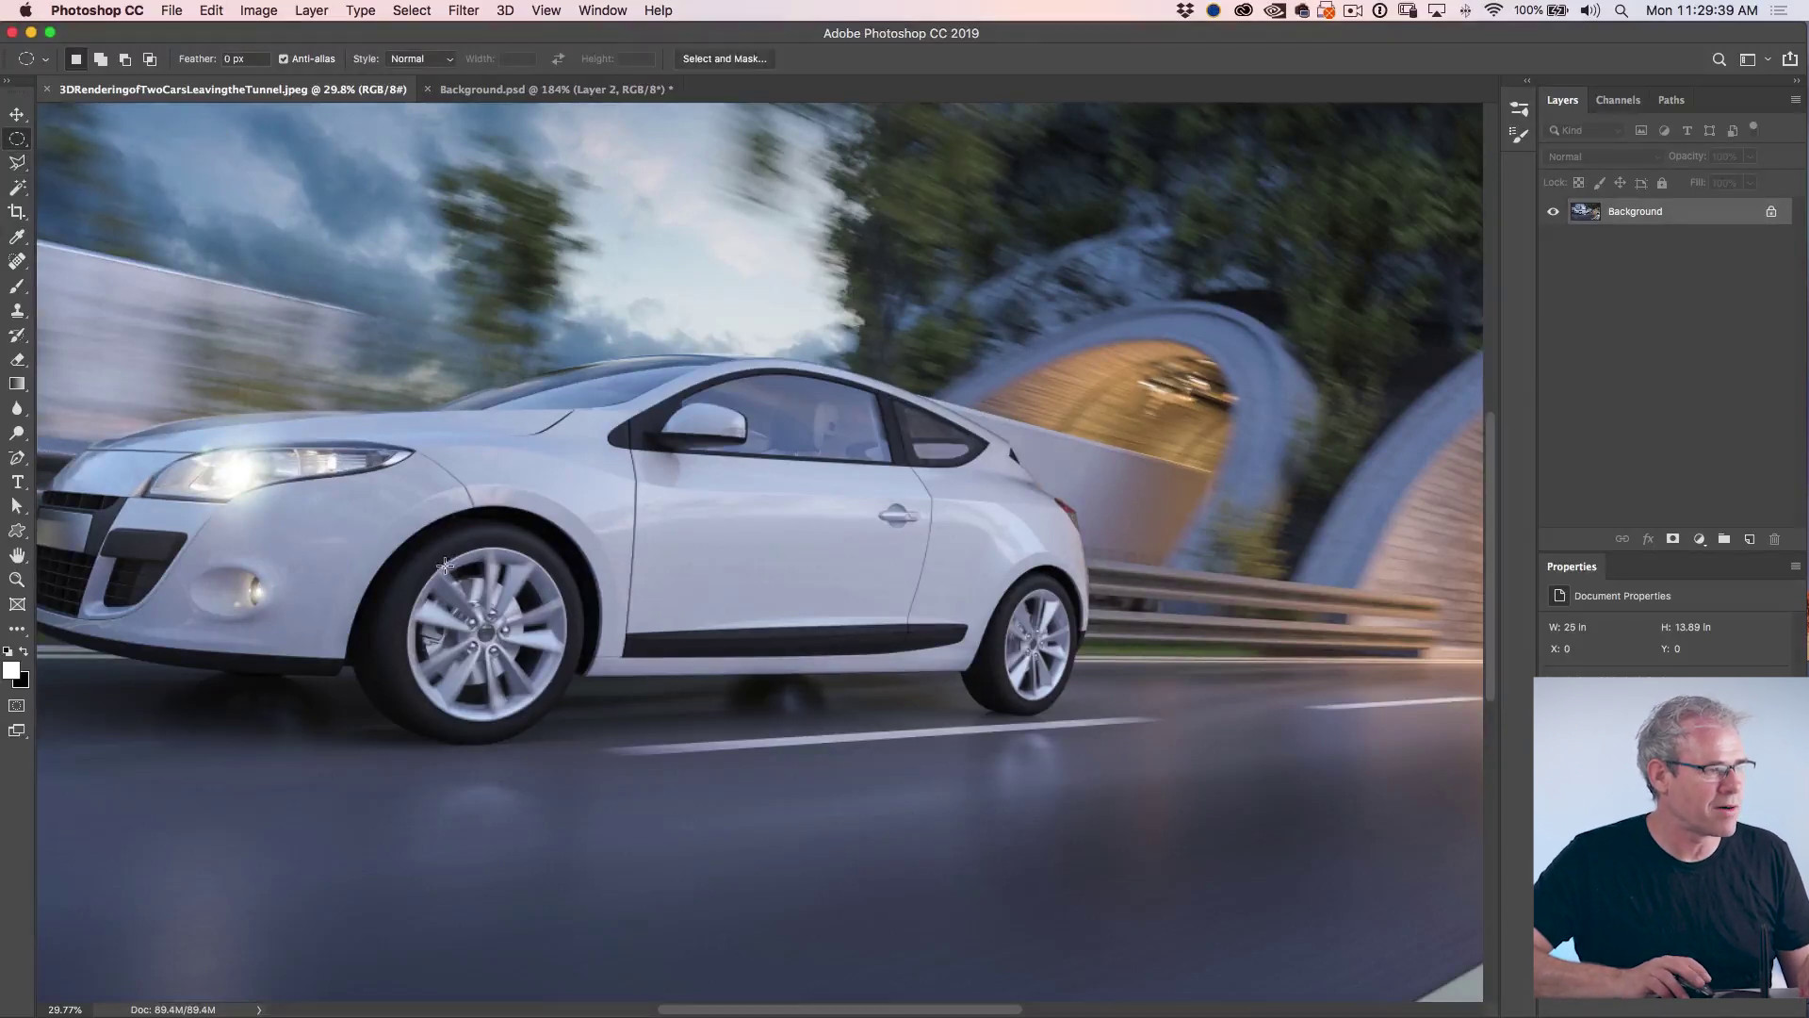
pyautogui.scroll(6, 477, 579)
pyautogui.scroll(-3, 481, 577)
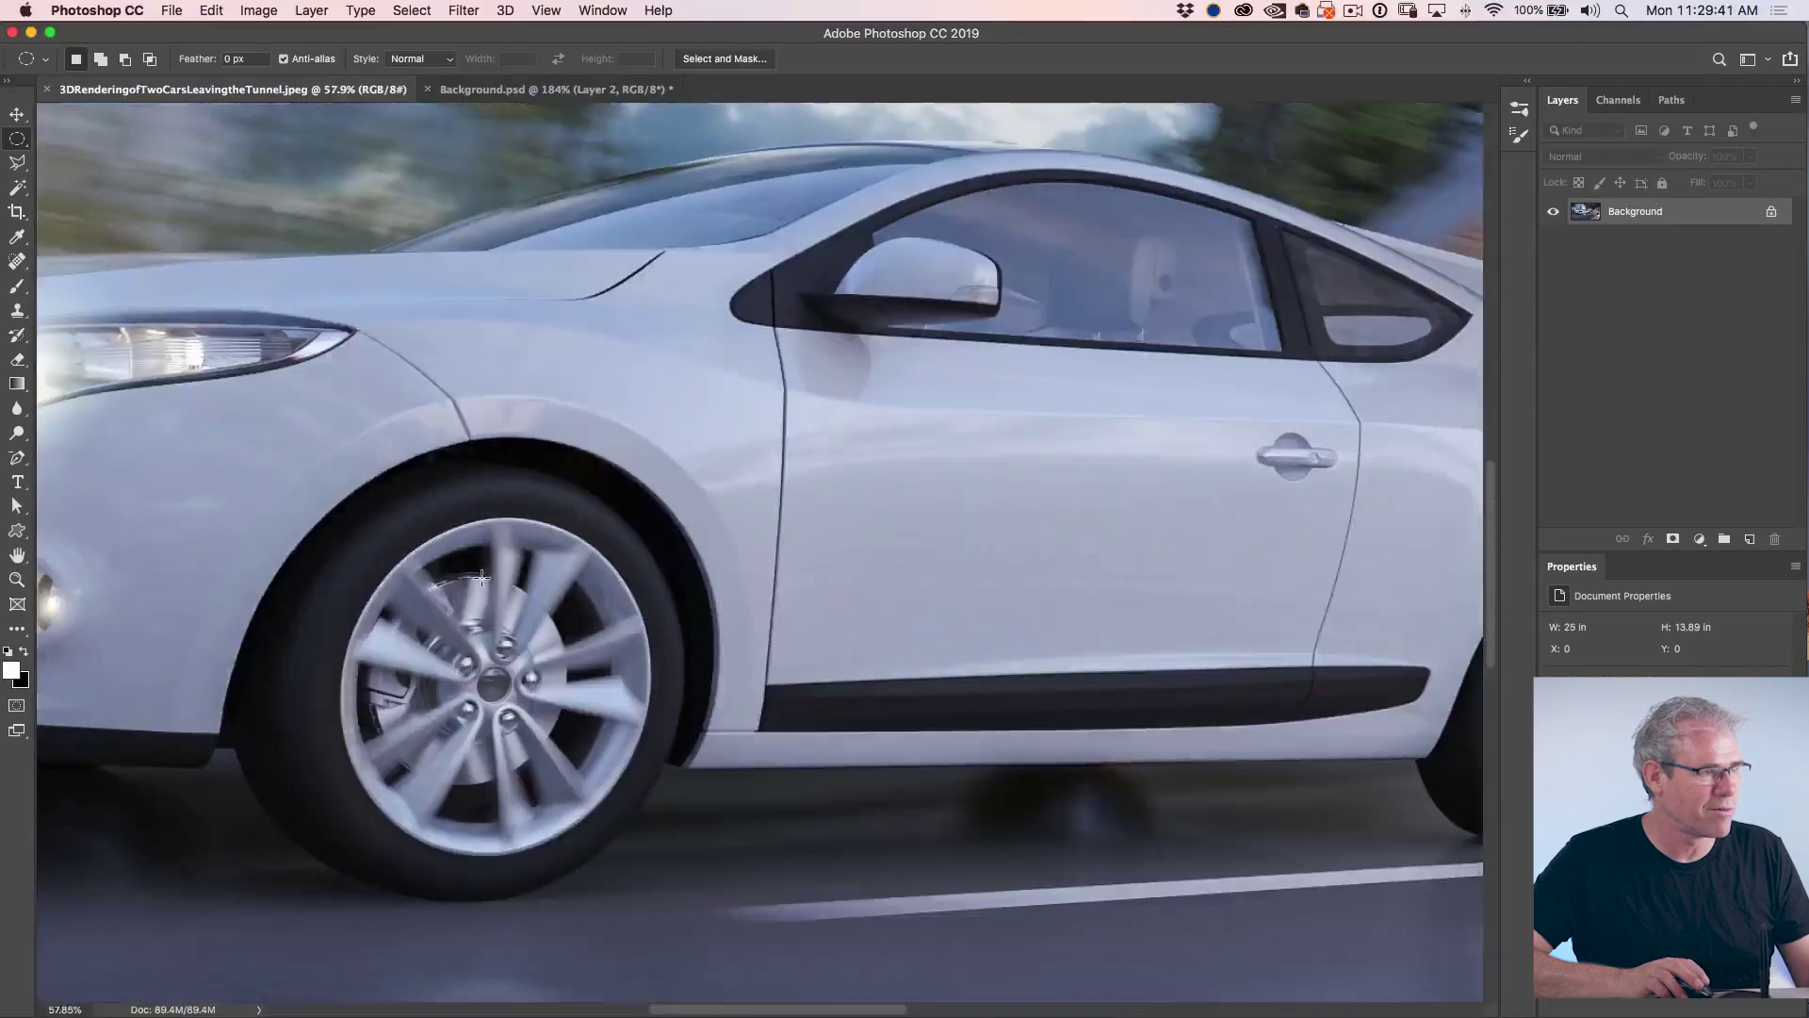
pyautogui.moveTo(508, 581); pyautogui.dragTo(727, 515)
pyautogui.scroll(3, 731, 525)
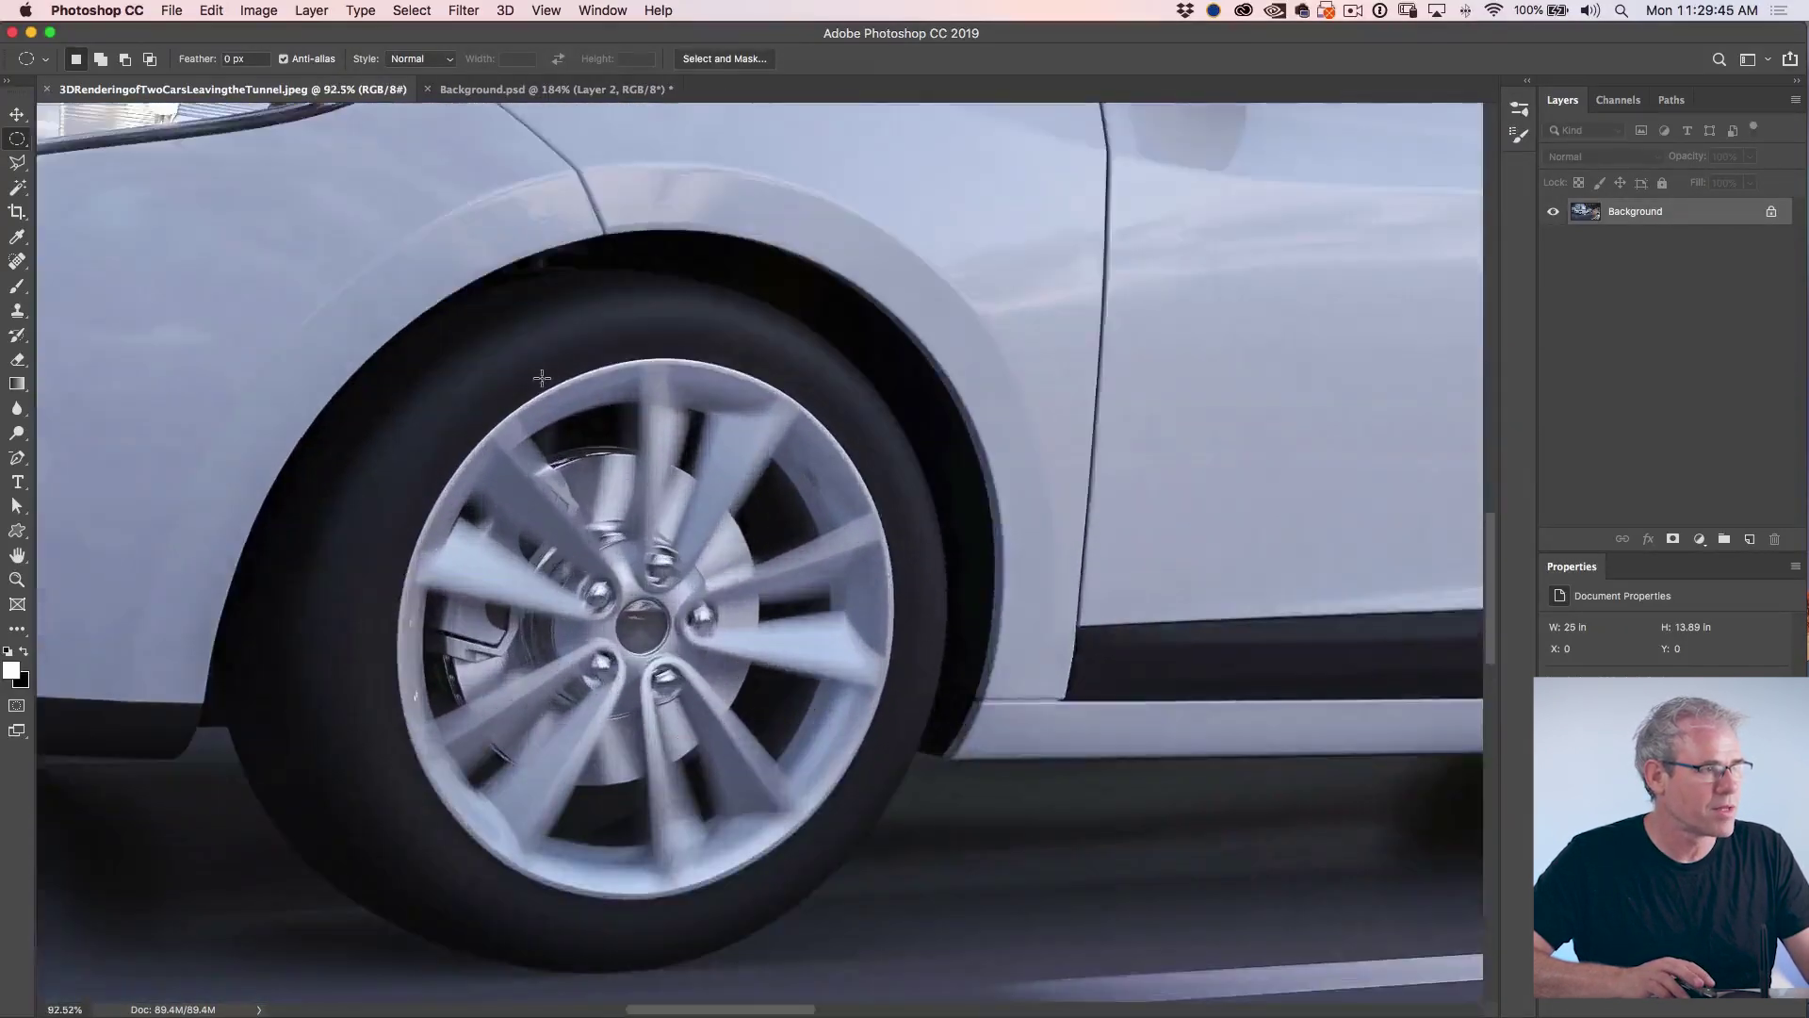
pyautogui.moveTo(711, 623); pyautogui.dragTo(811, 856)
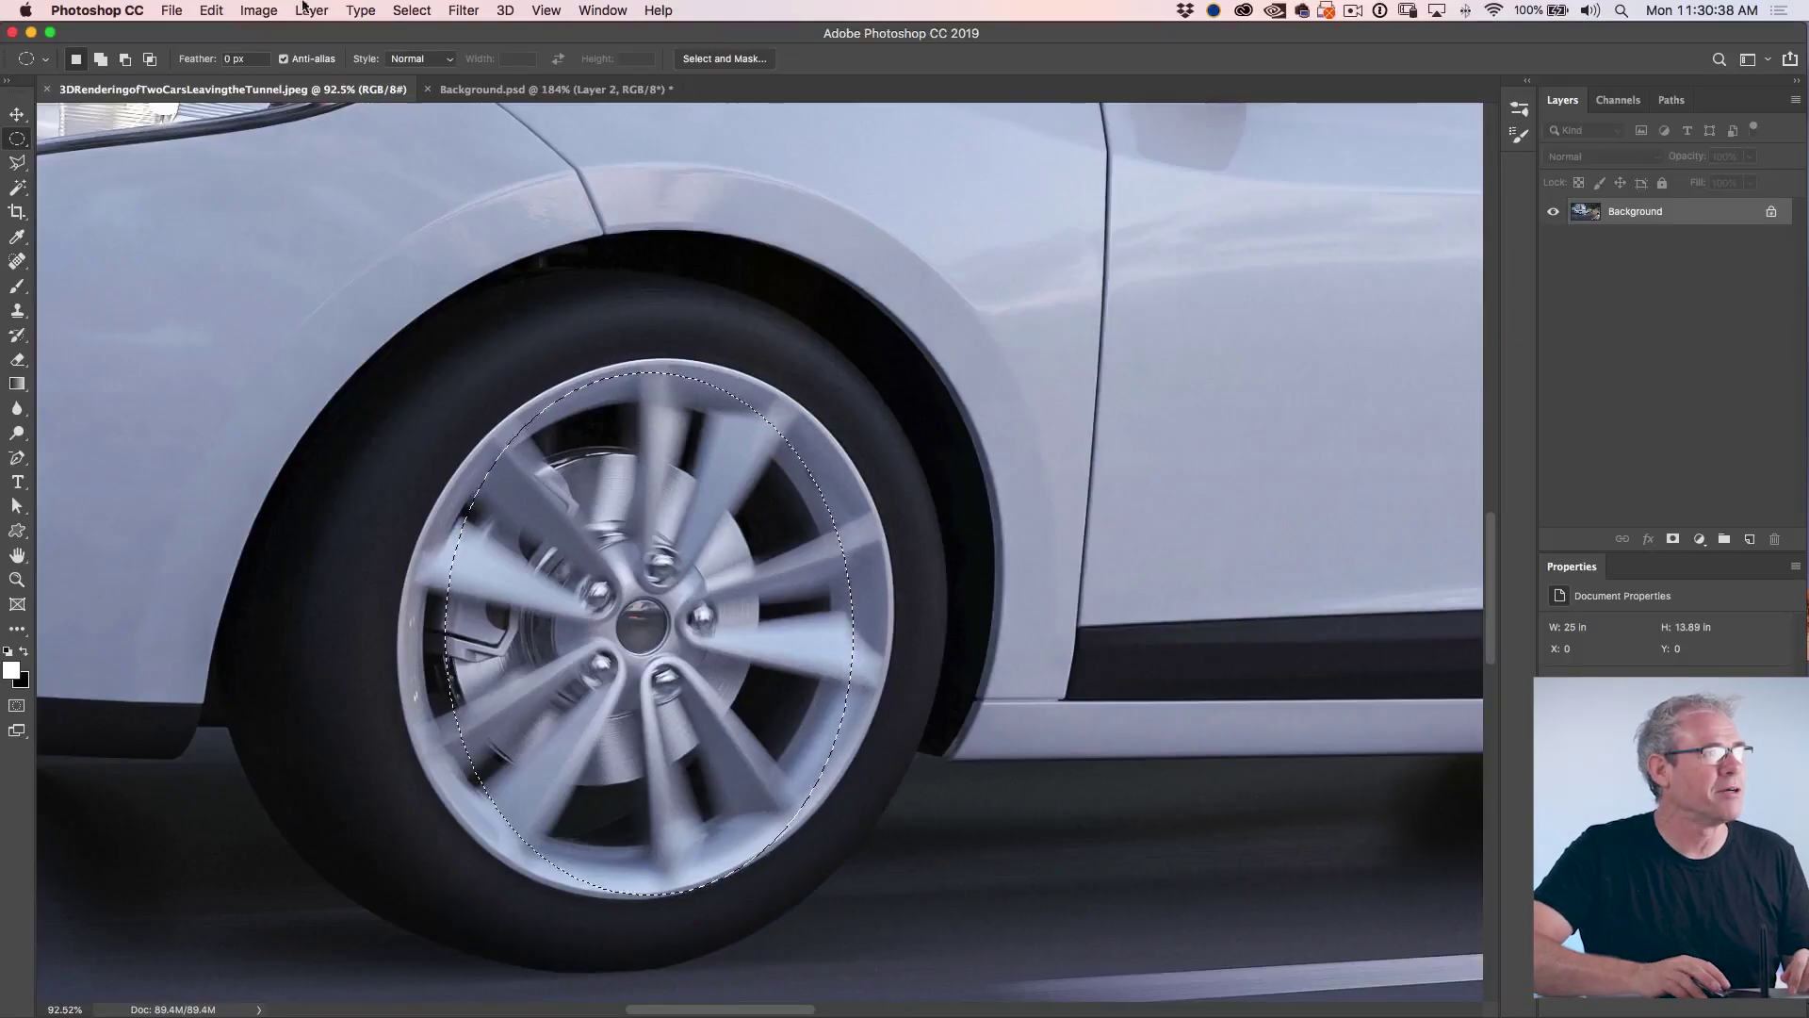
pyautogui.click(409, 10)
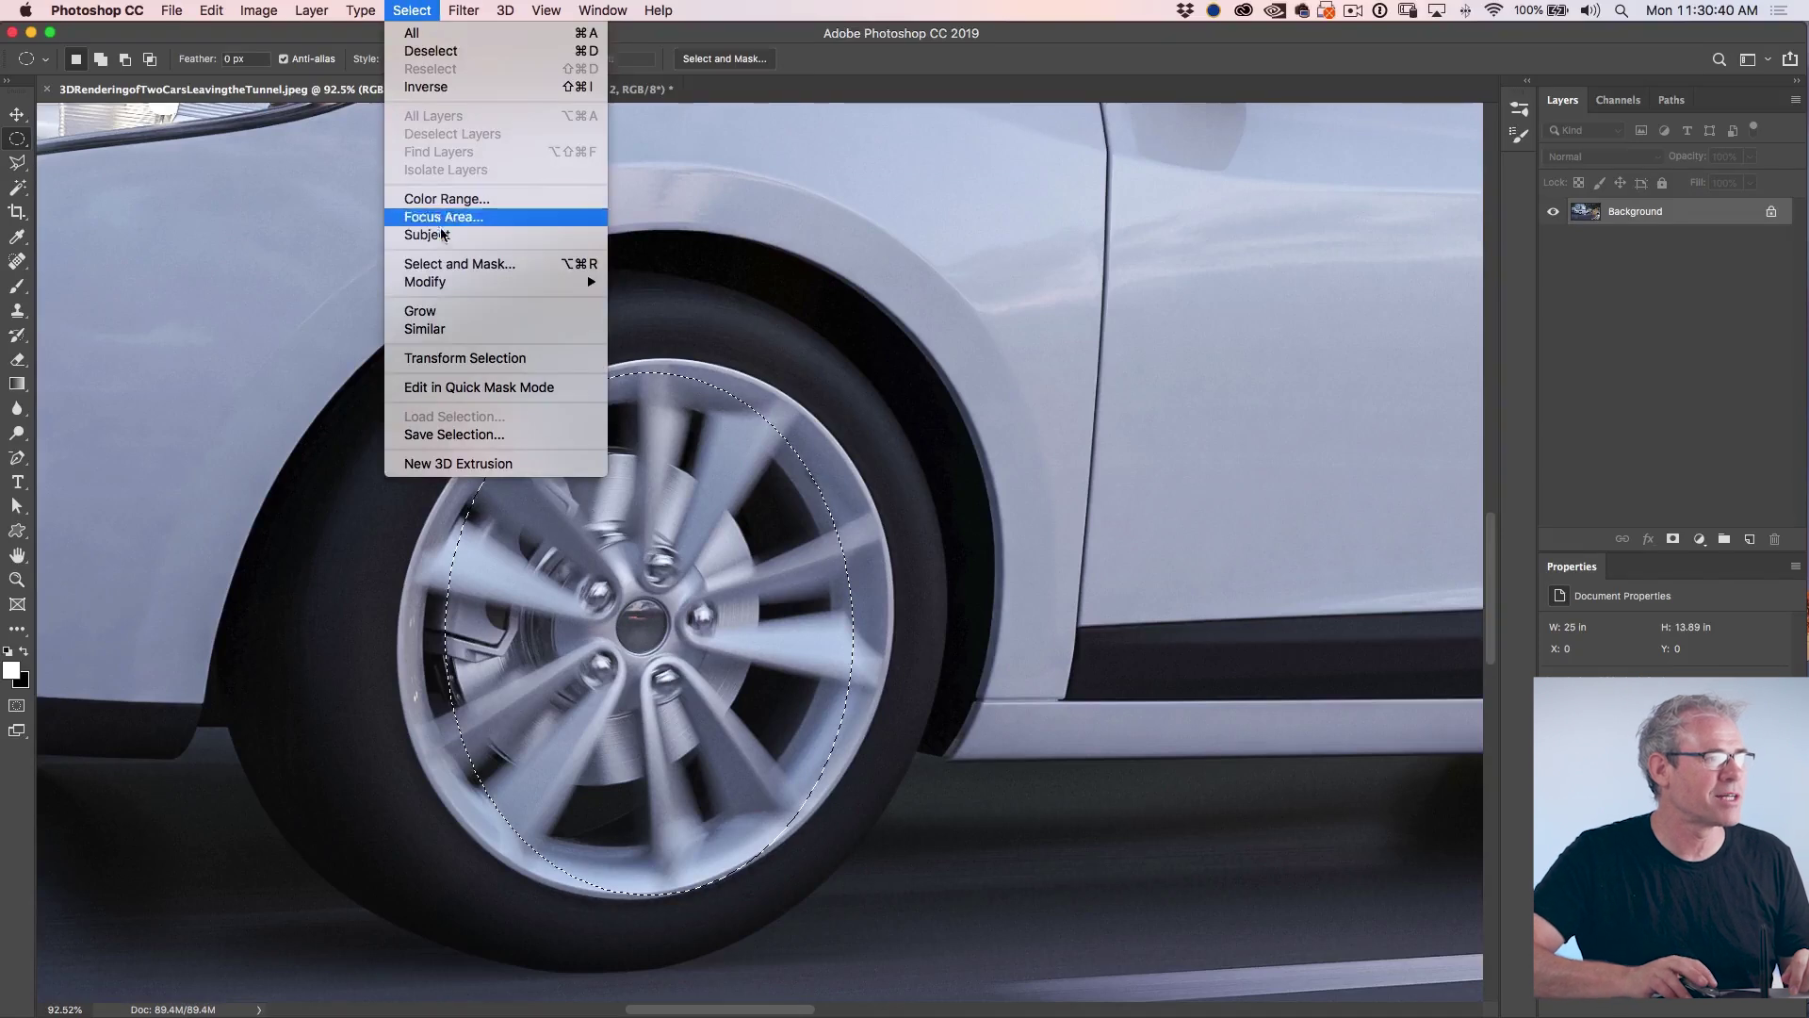
# - Transform the wheel selection, stretching its edges and rotating it about 15.9° to hug the rim
pyautogui.click(471, 359)
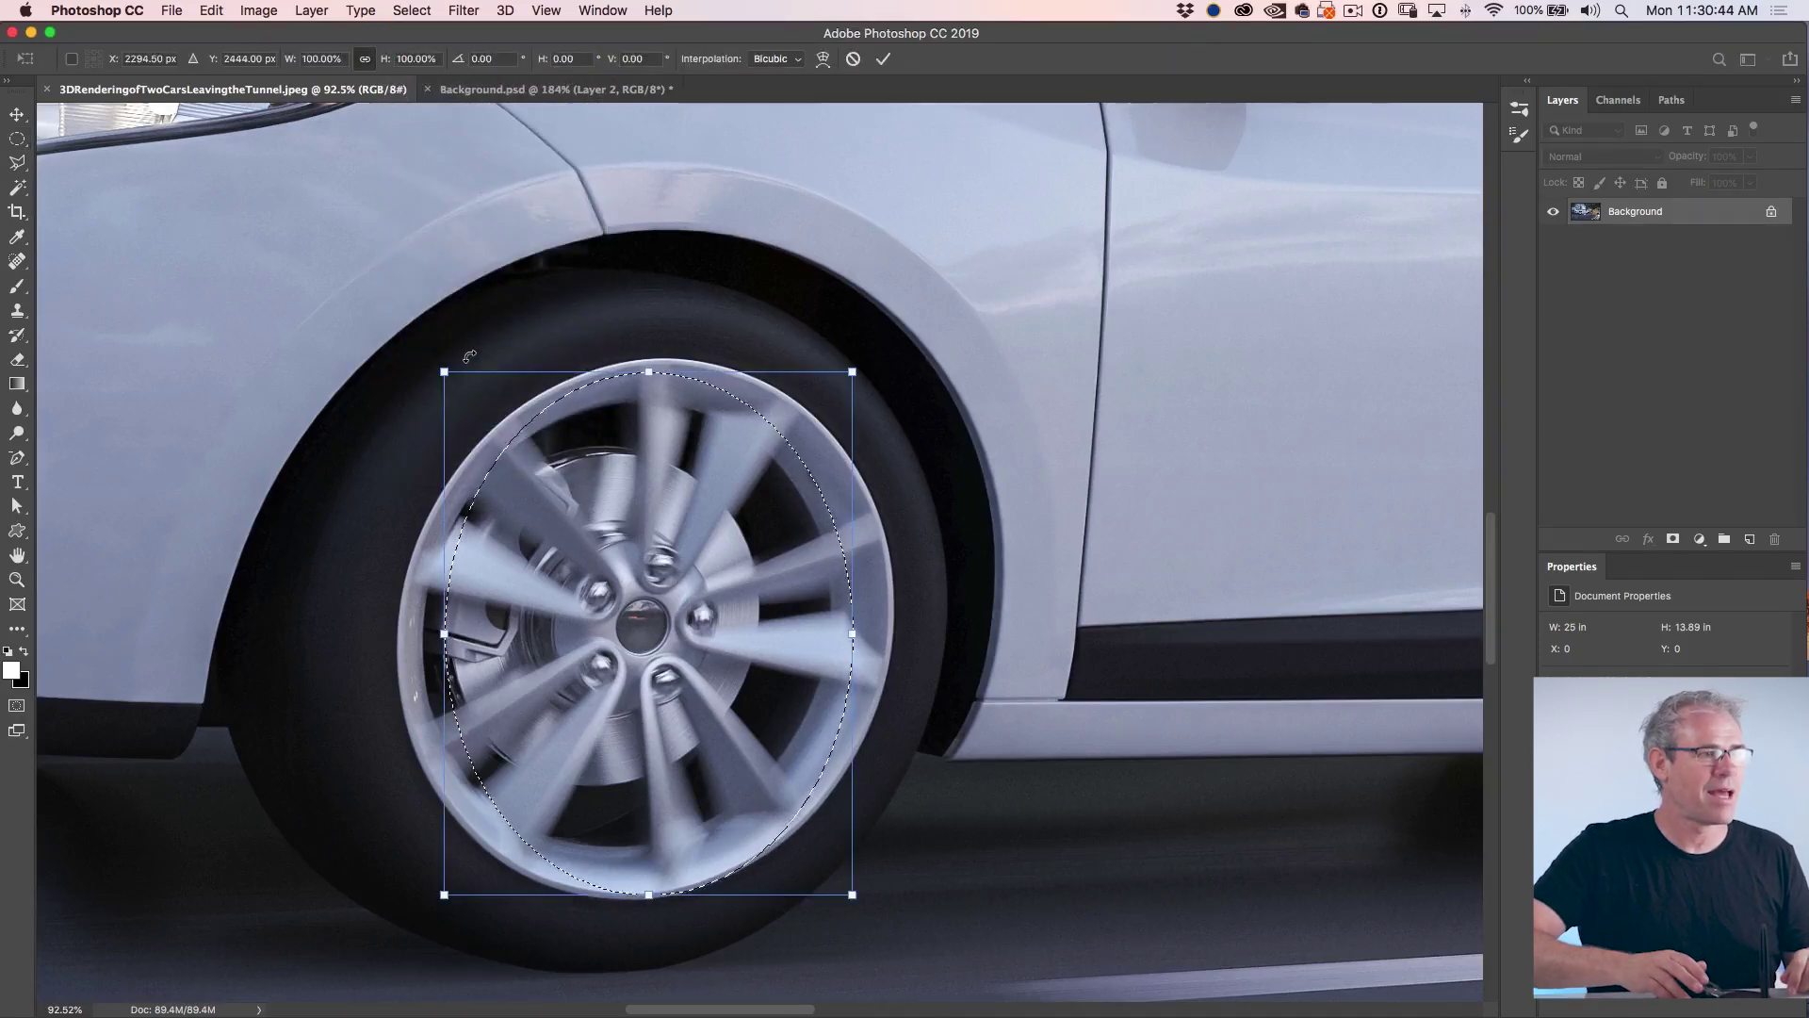
pyautogui.moveTo(653, 371); pyautogui.dragTo(653, 358)
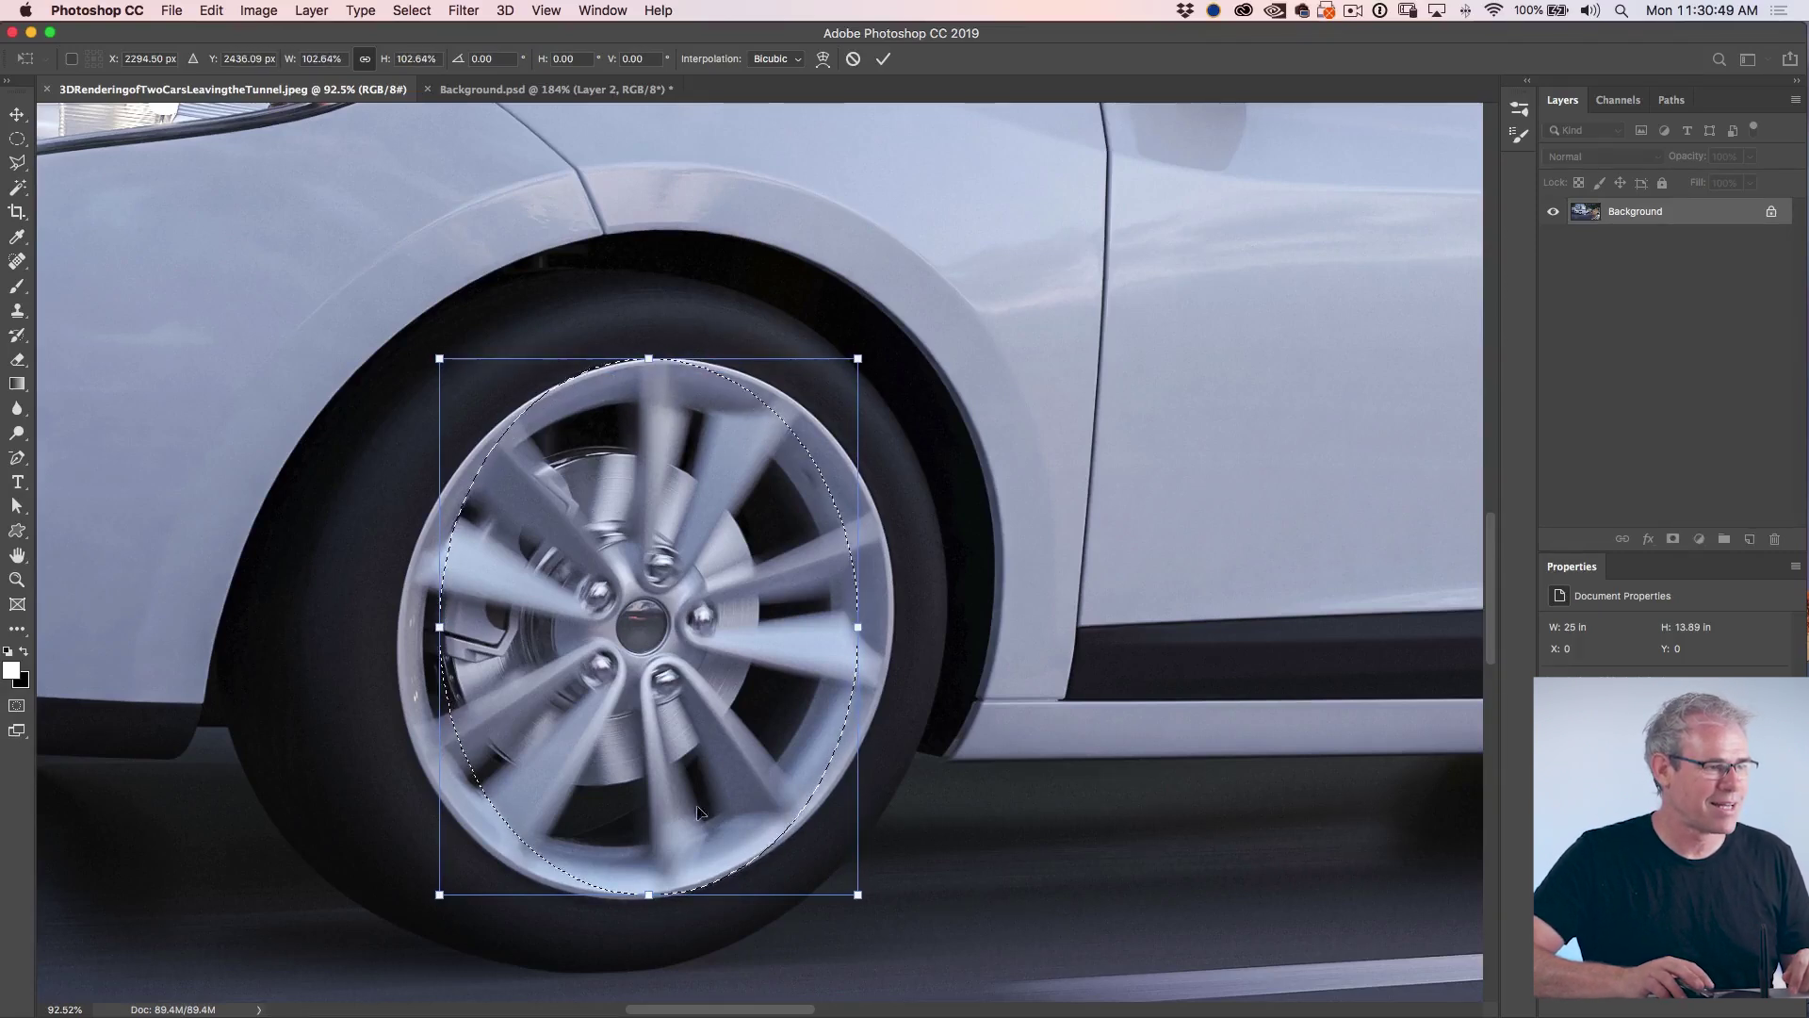
pyautogui.moveTo(650, 893); pyautogui.dragTo(649, 904)
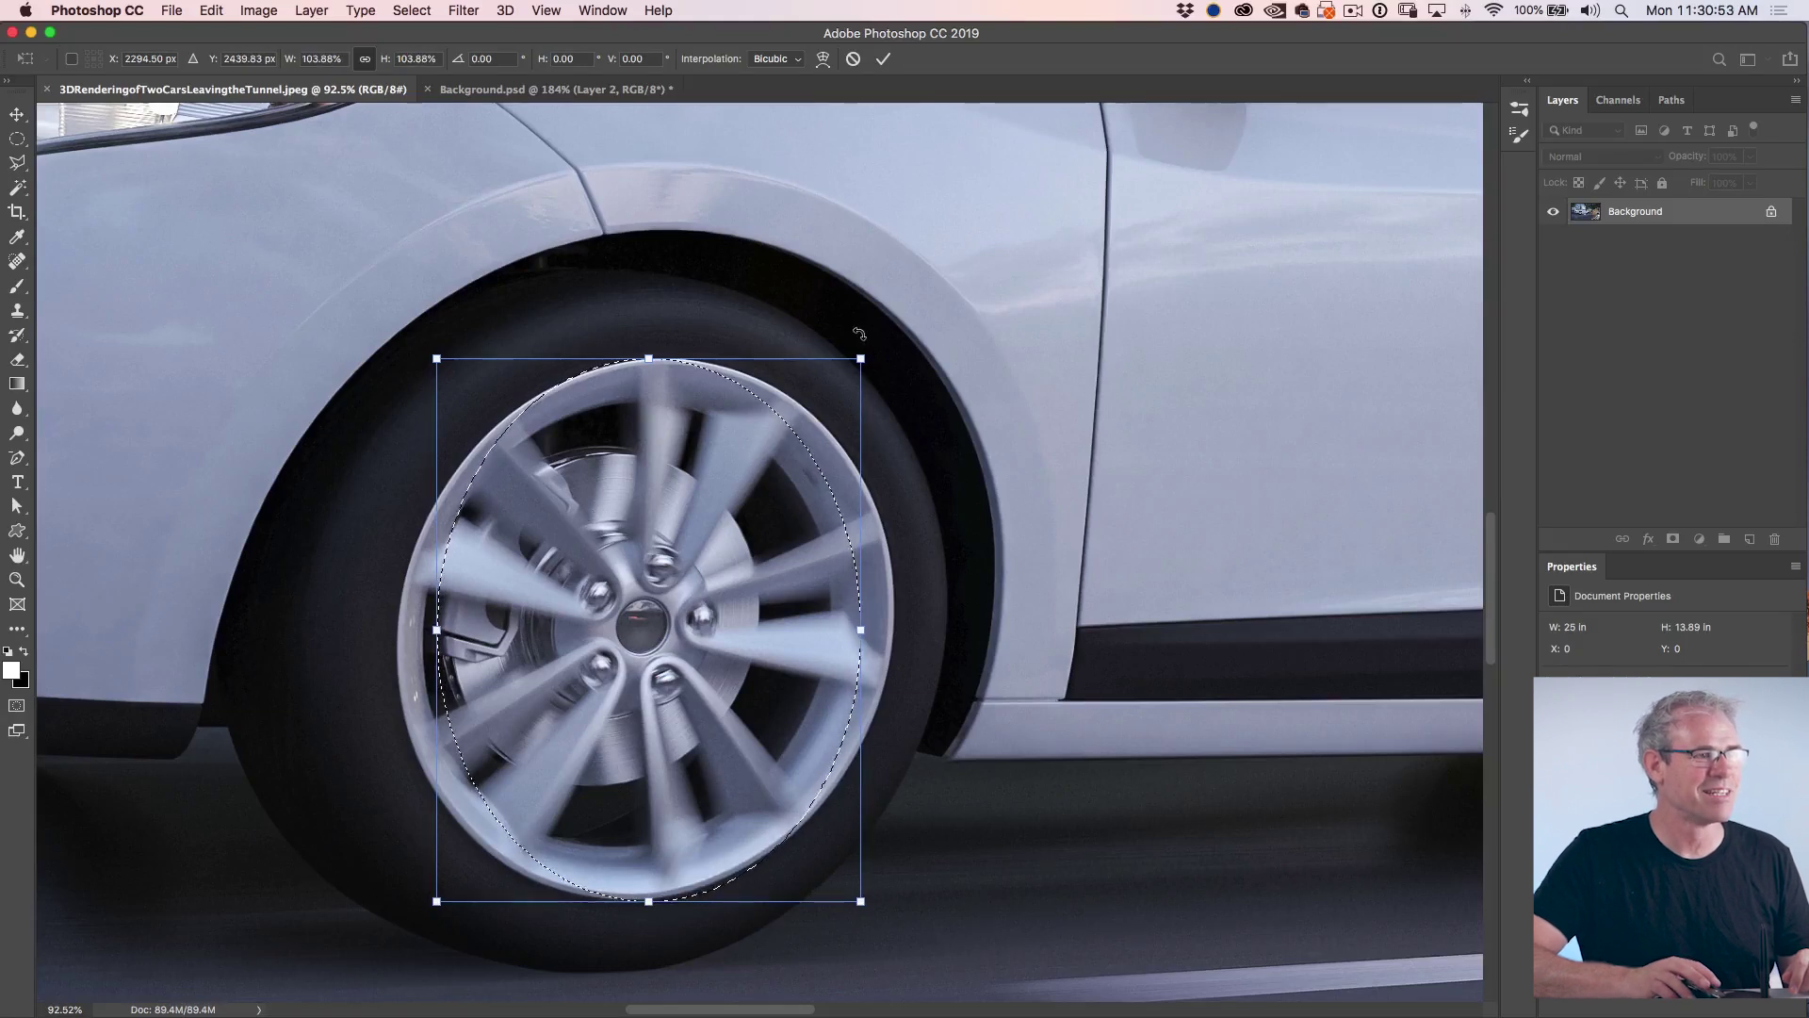
pyautogui.moveTo(867, 341); pyautogui.dragTo(953, 410)
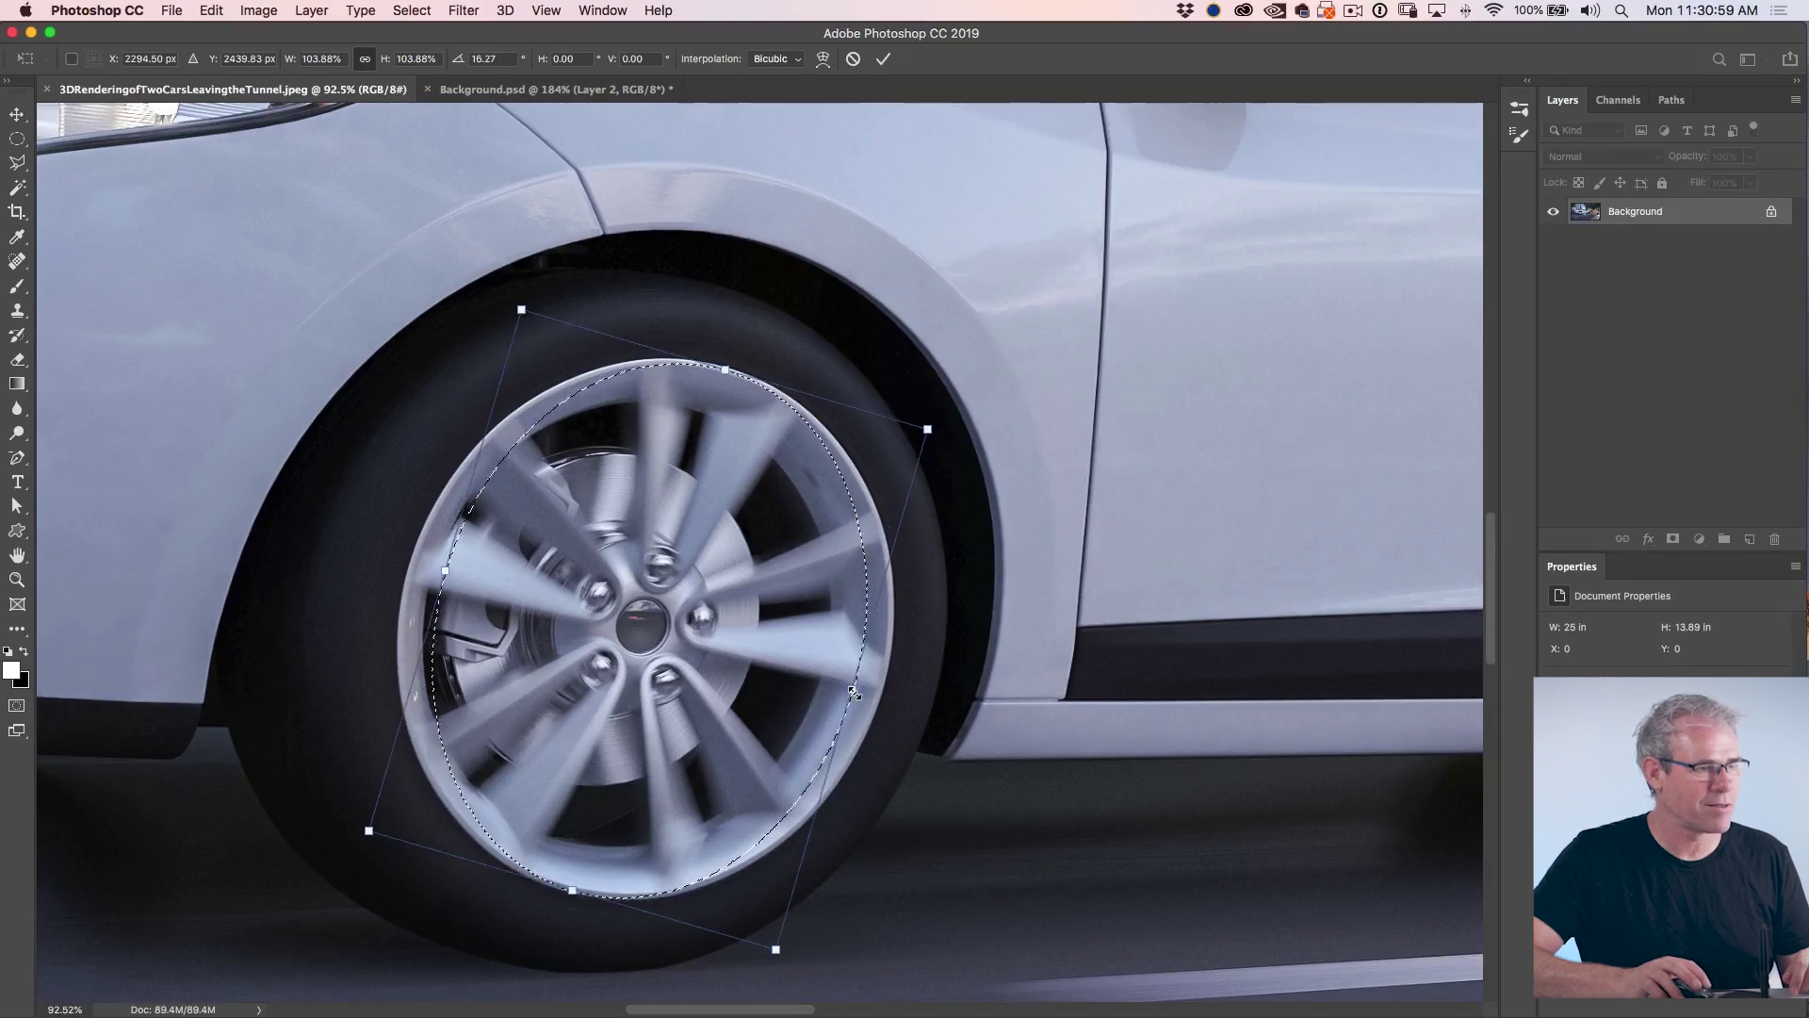
pyautogui.moveTo(854, 690); pyautogui.dragTo(874, 701)
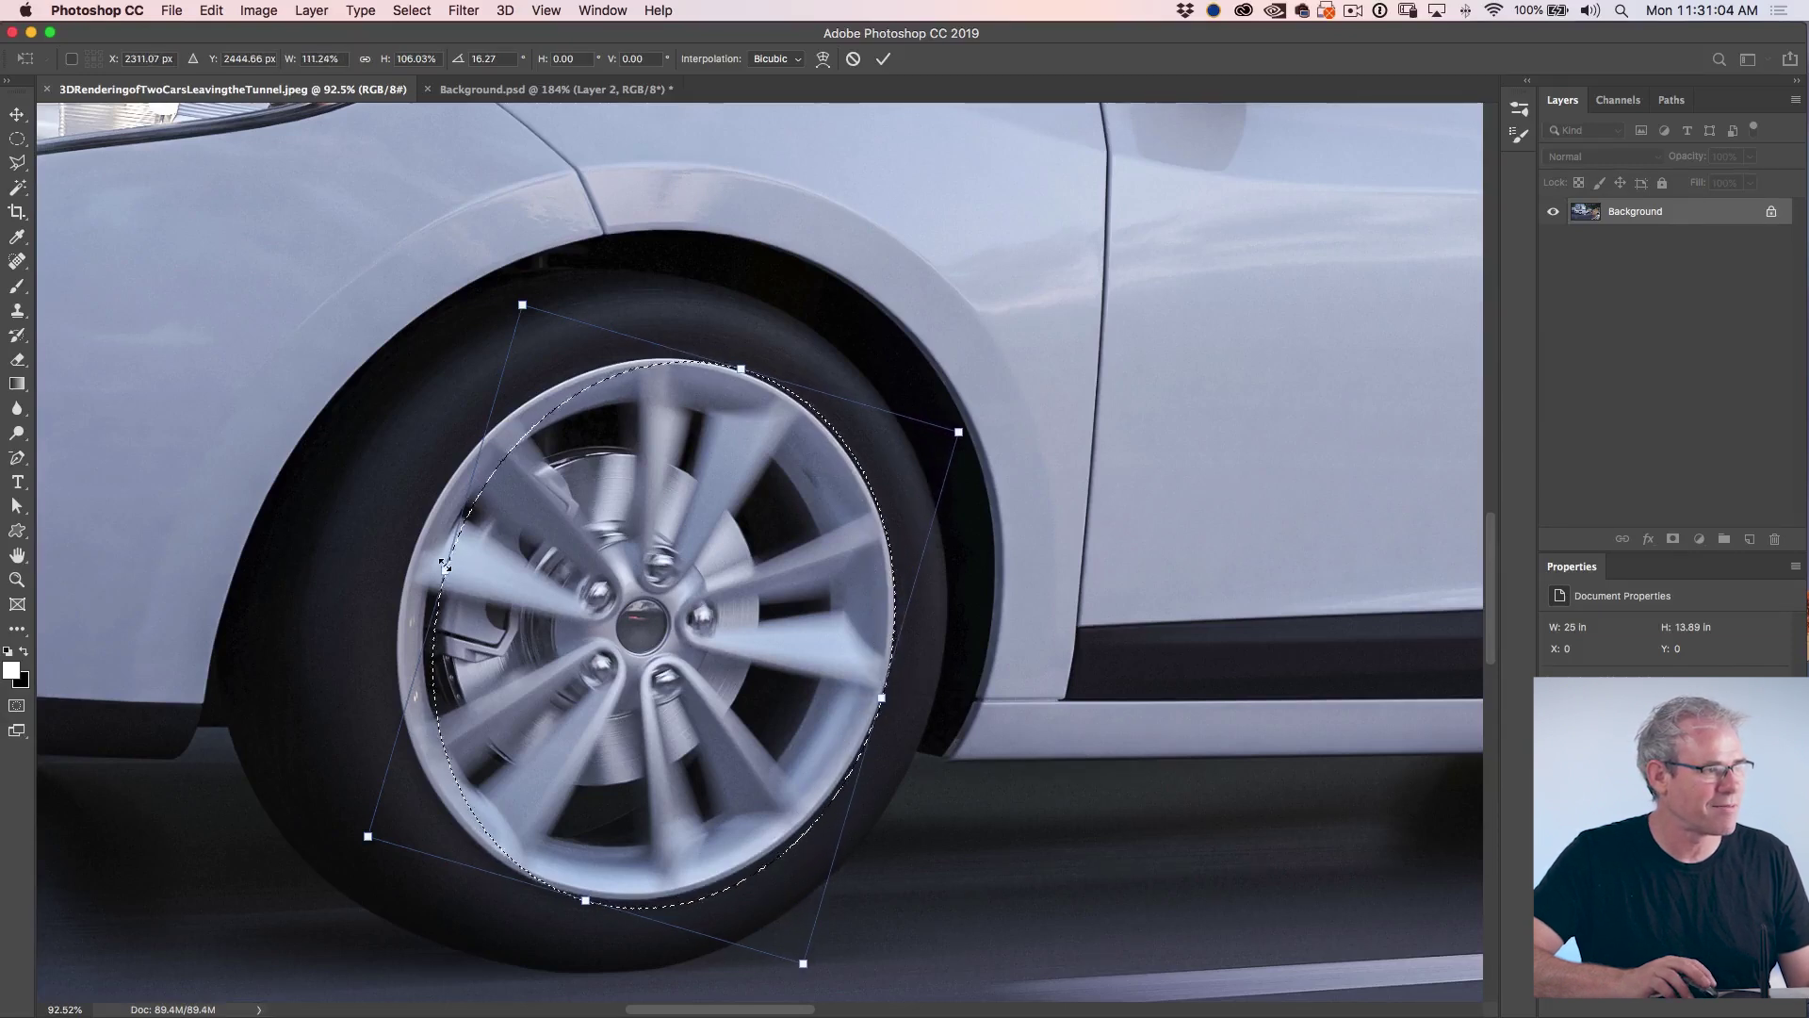
pyautogui.moveTo(410, 547); pyautogui.dragTo(415, 551)
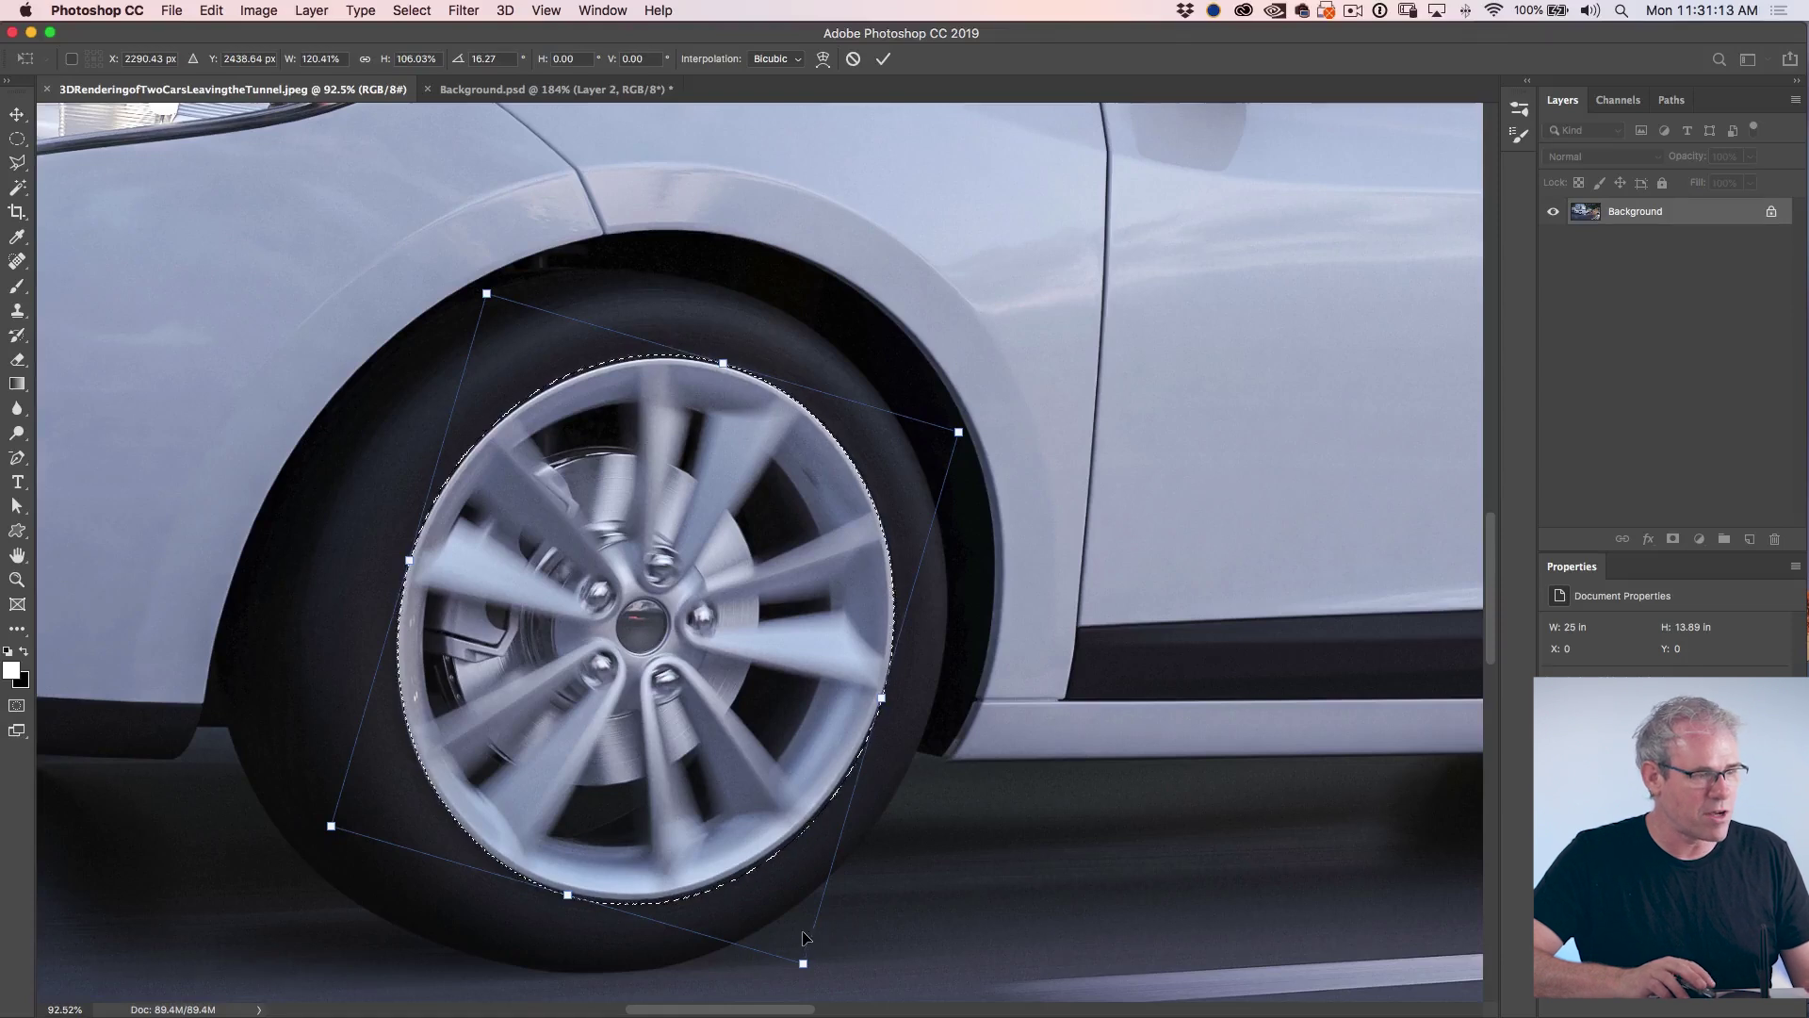
pyautogui.moveTo(805, 964); pyautogui.dragTo(800, 954)
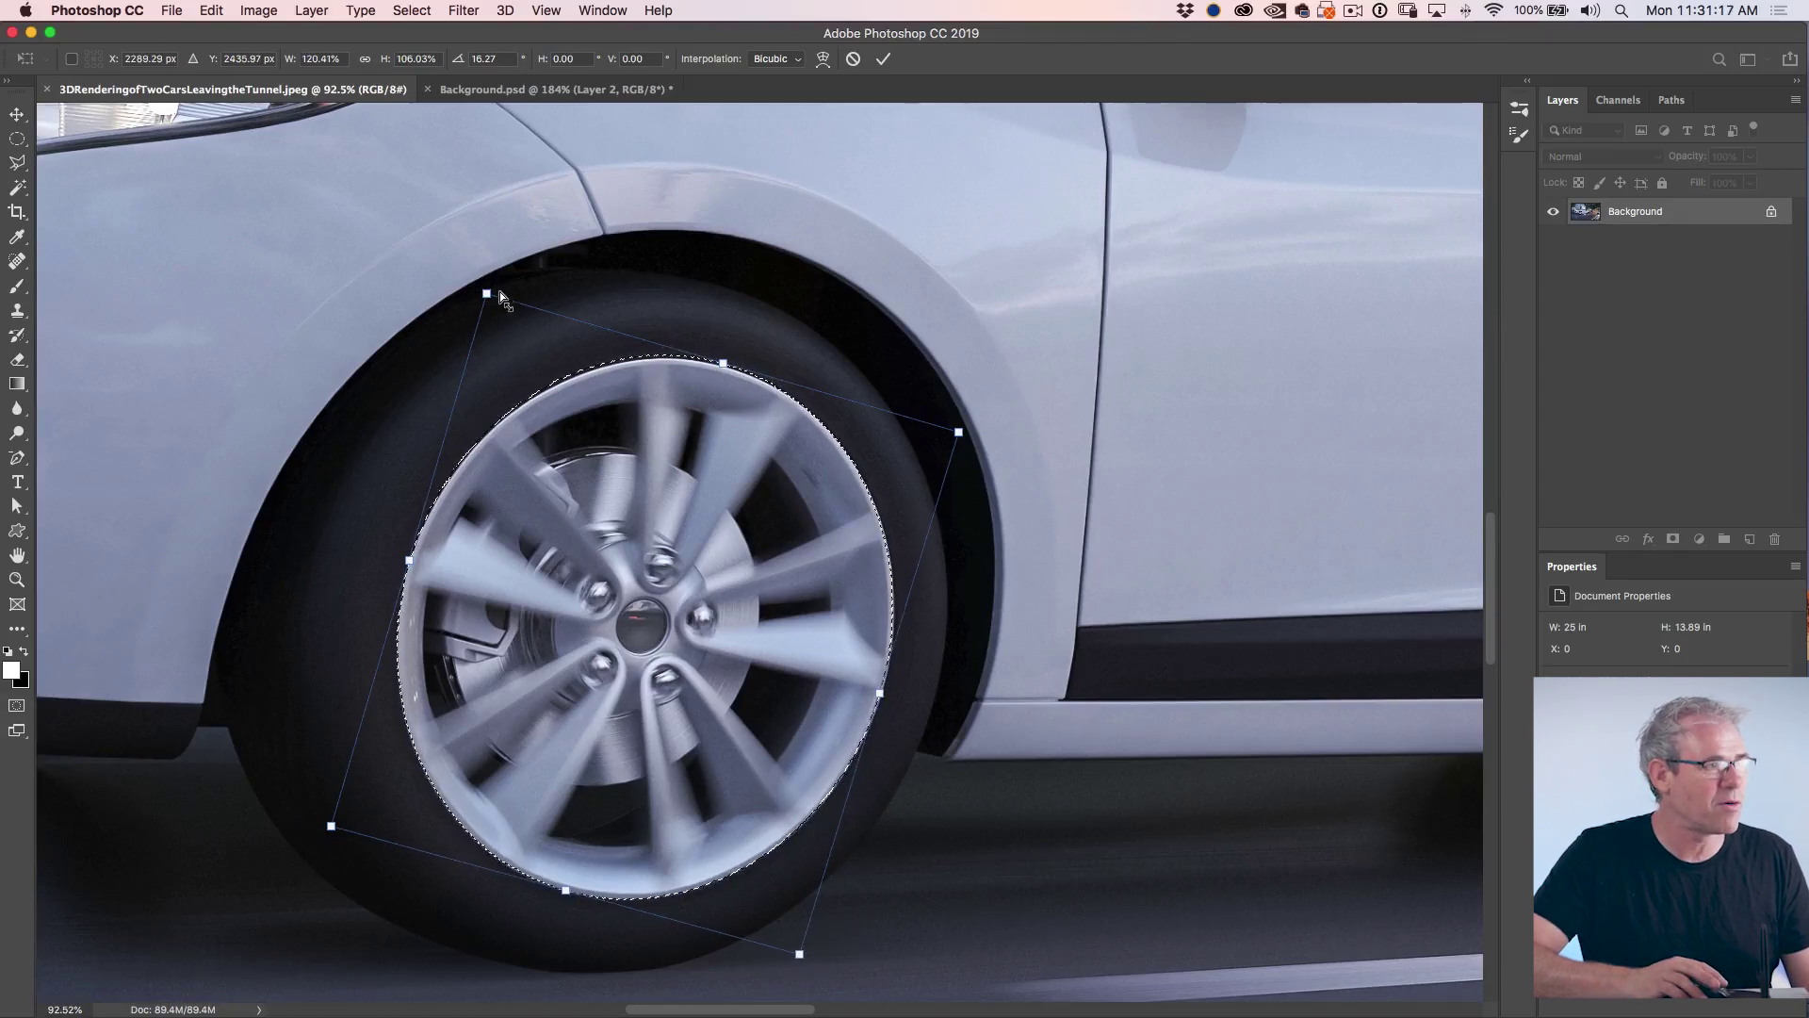
pyautogui.moveTo(489, 292); pyautogui.dragTo(494, 298)
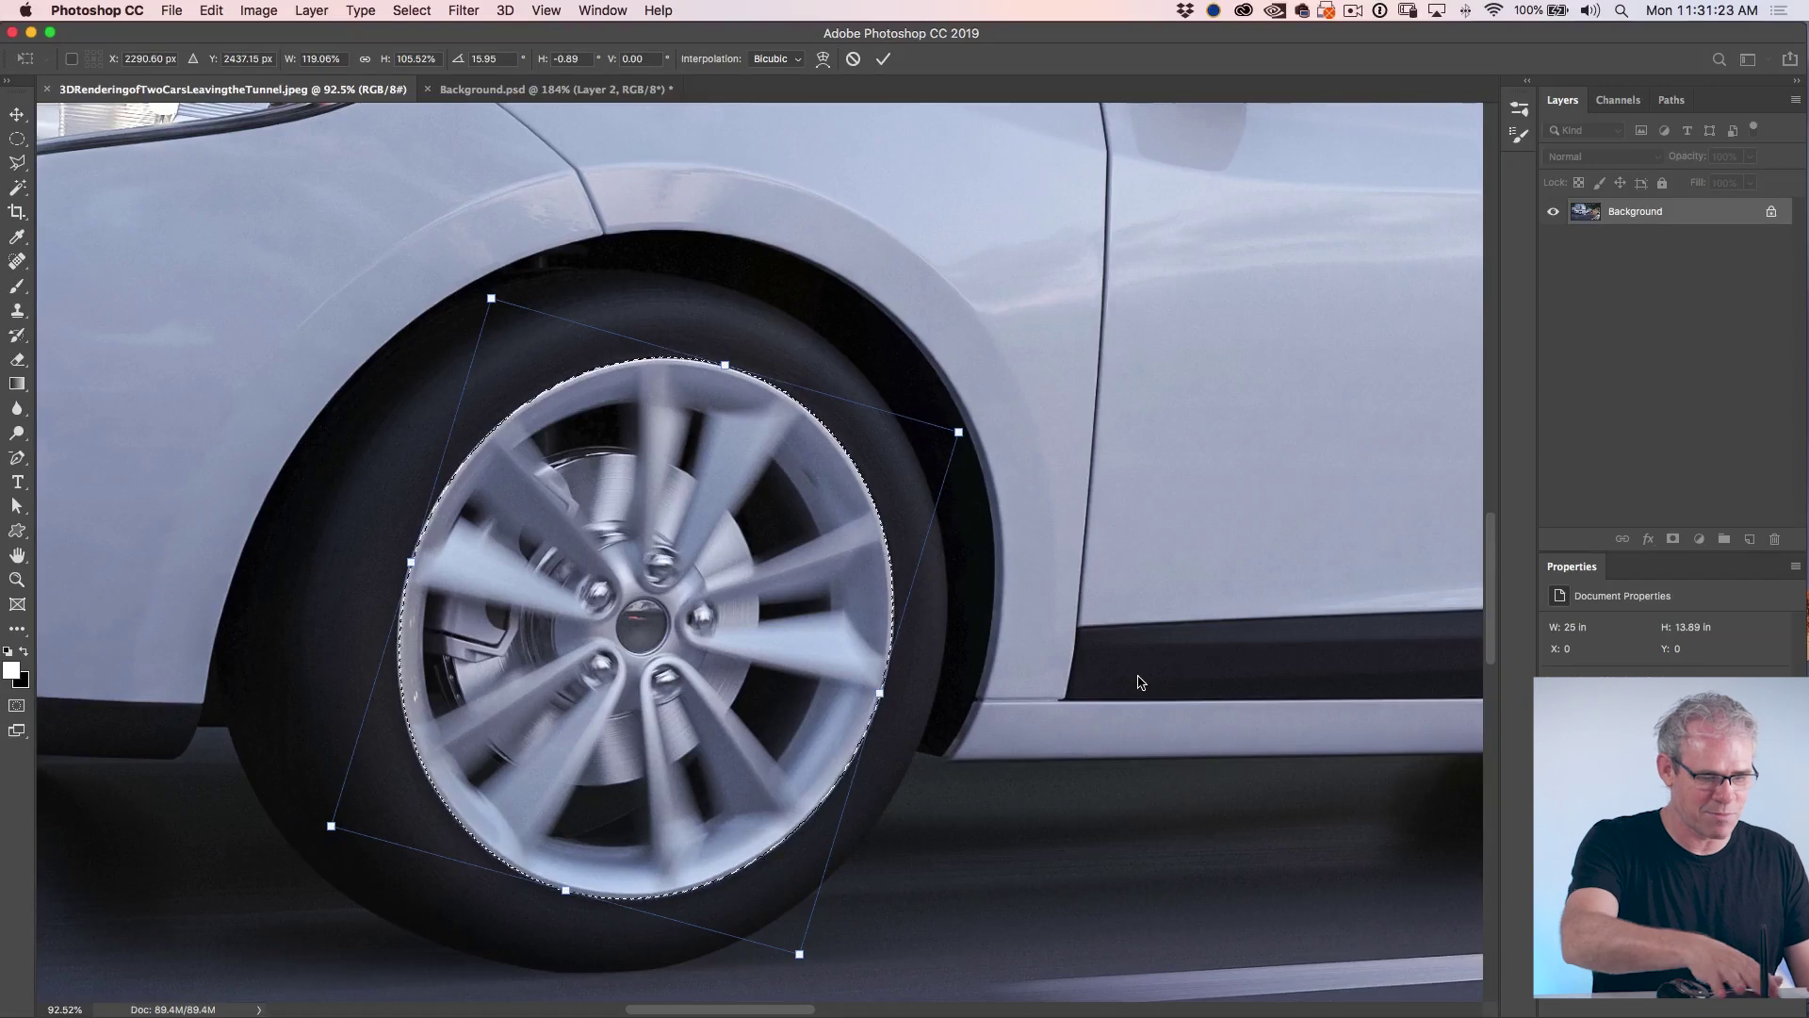
pyautogui.press('Return')
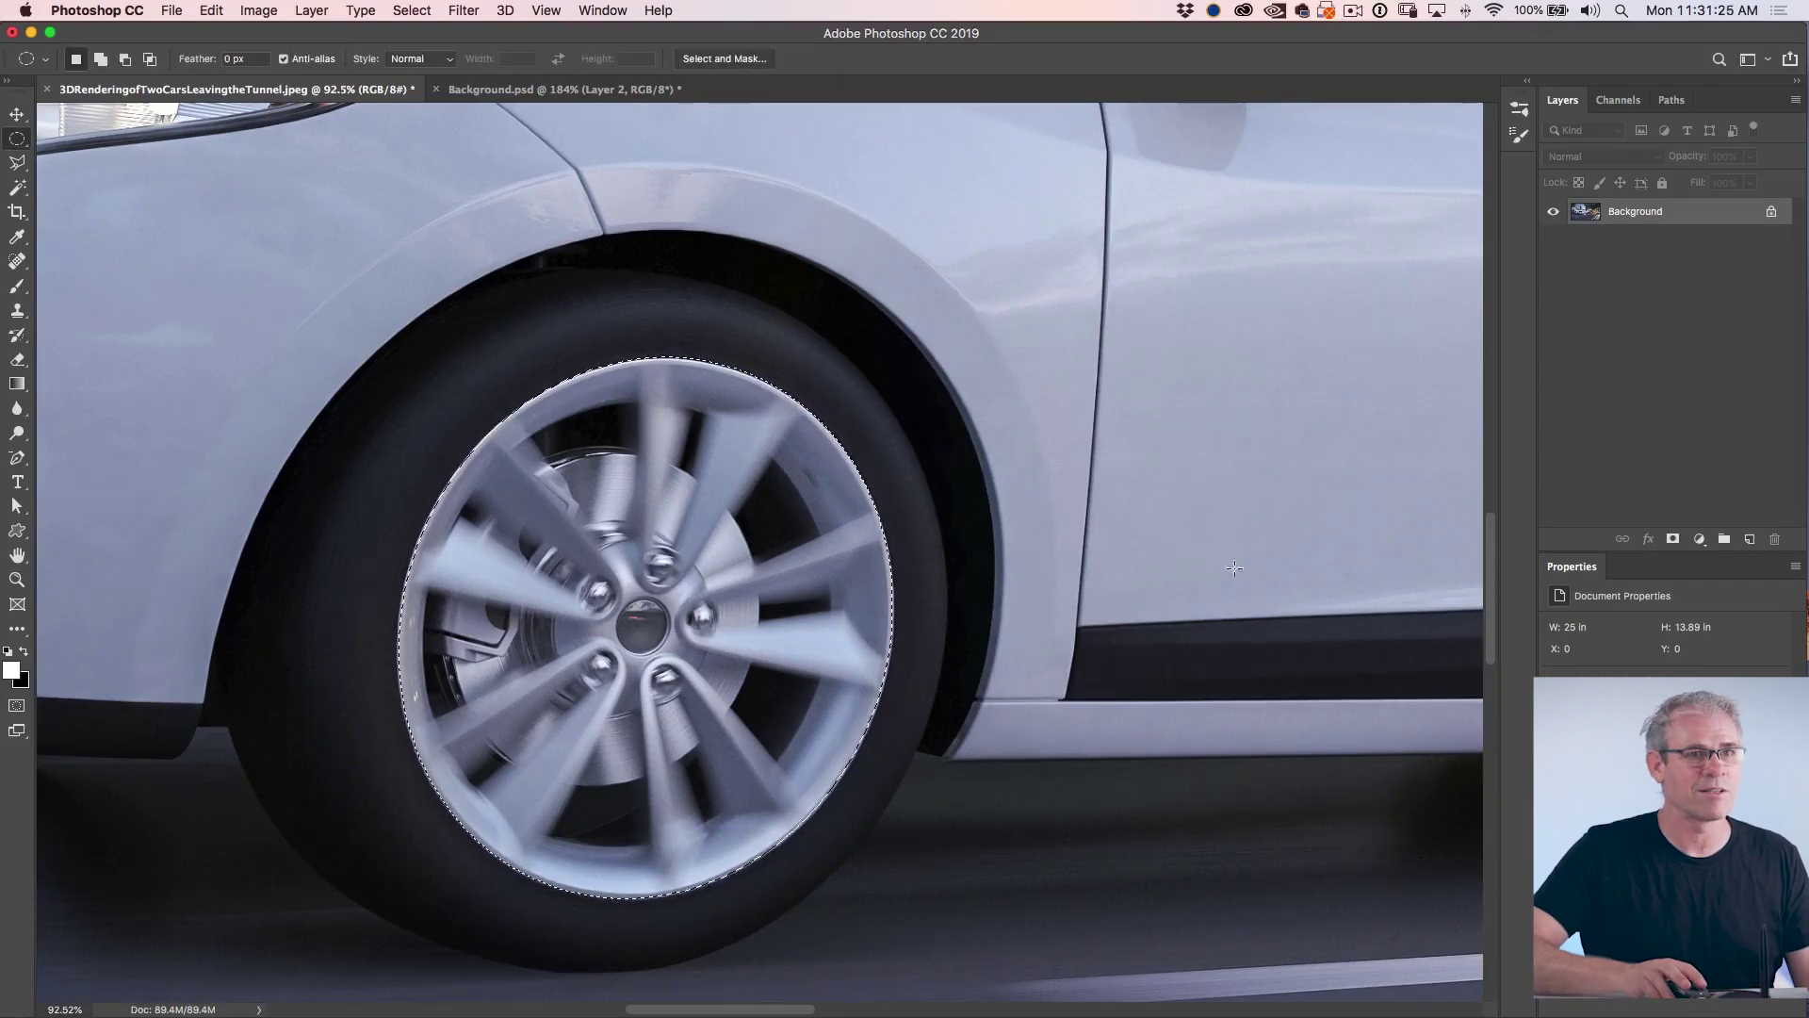
# - Copy the wheel rim to Layer 1 and open Spin Blur with its pin centred on the hub
pyautogui.press('super+j')
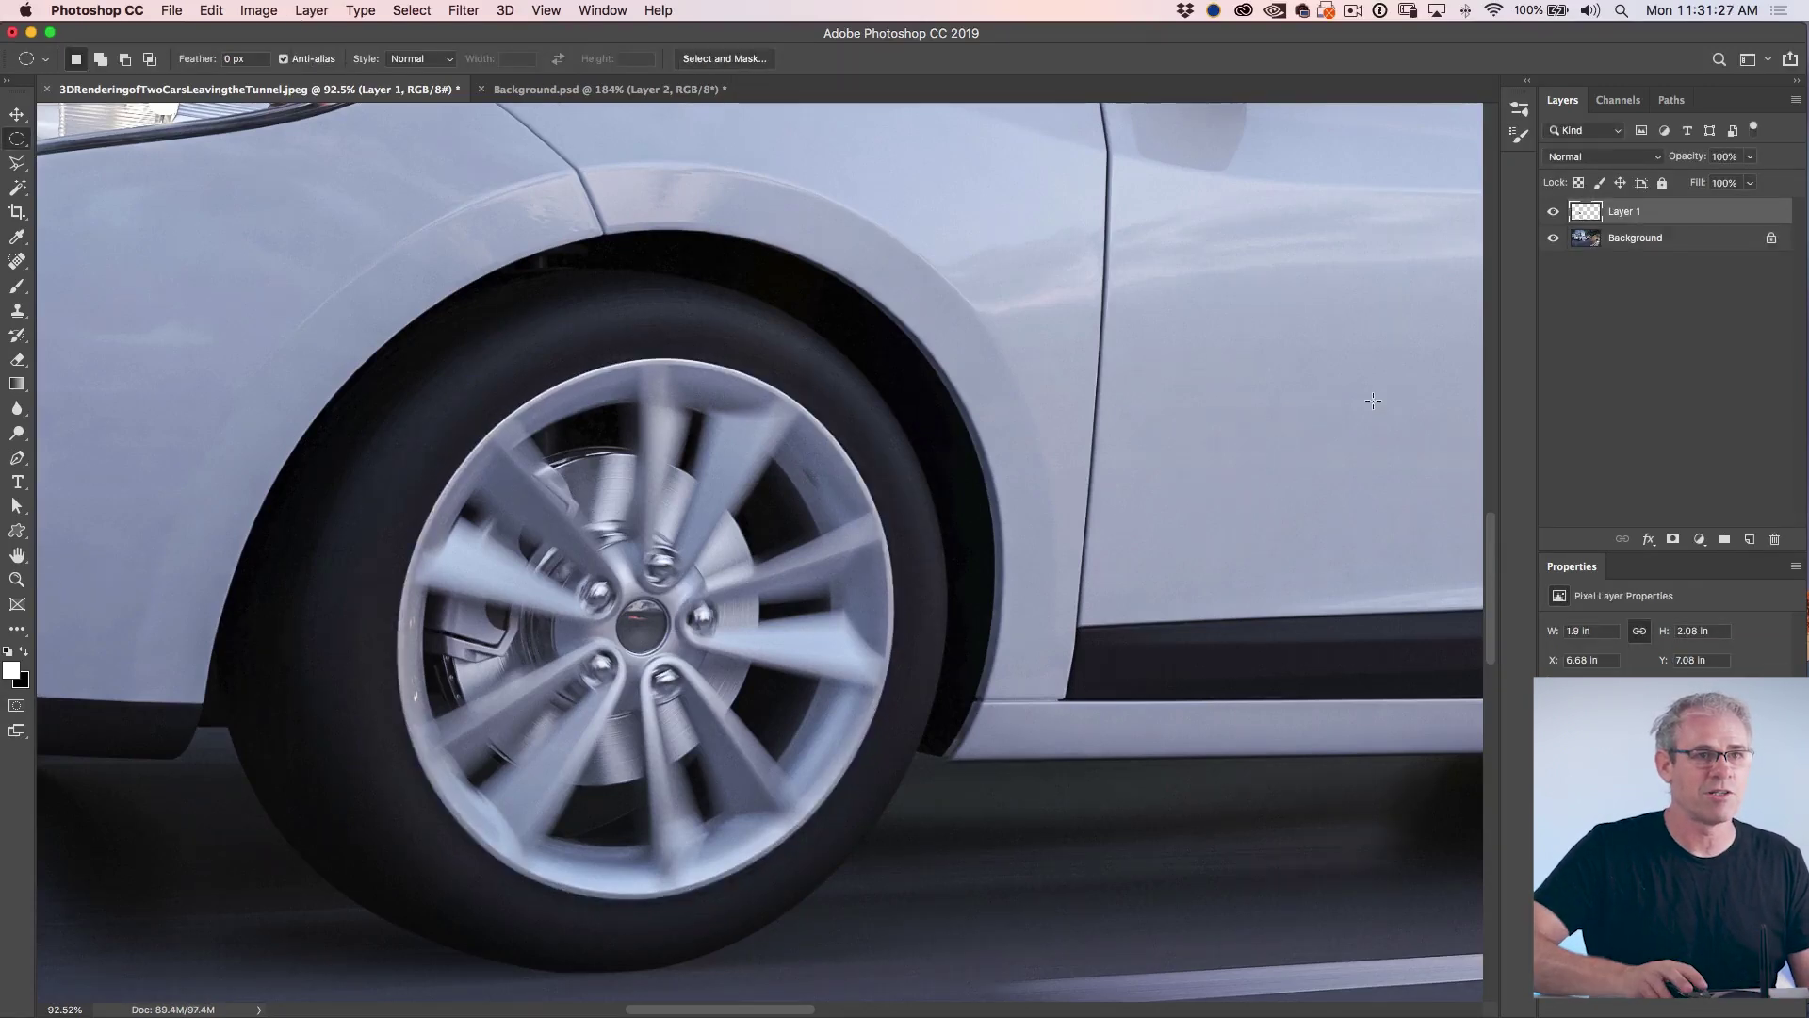
pyautogui.click(1552, 238)
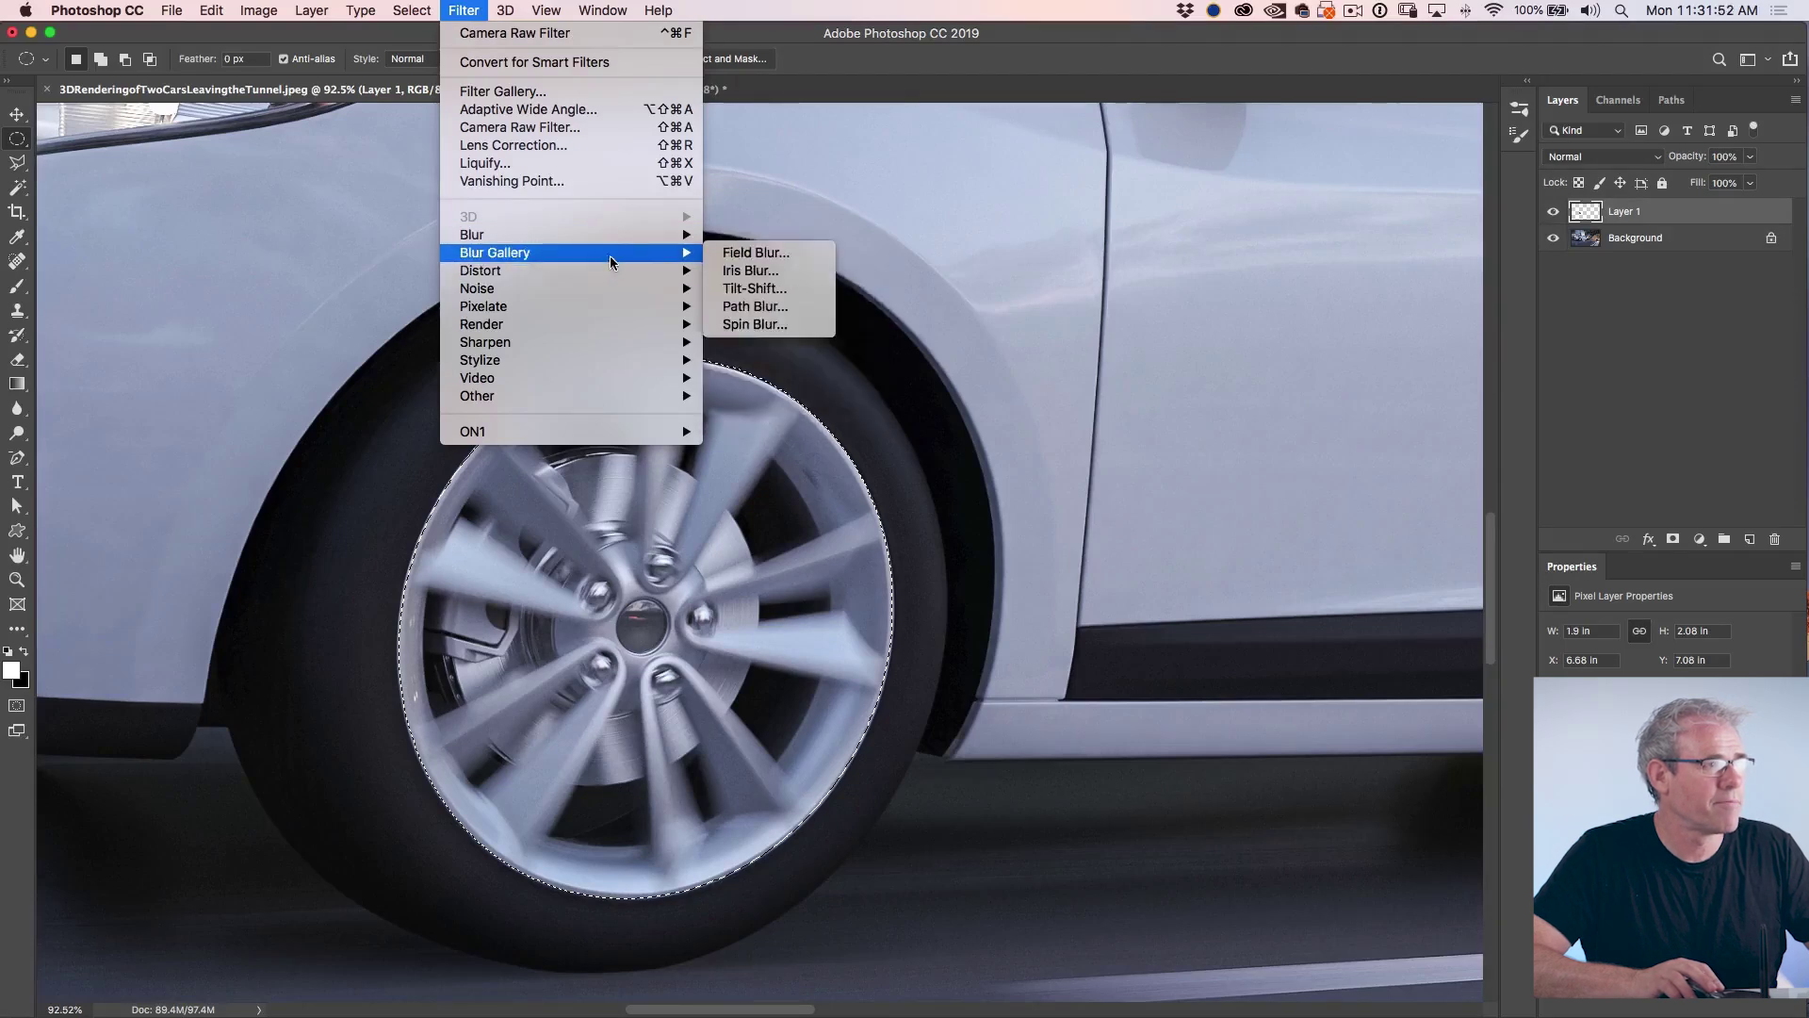
pyautogui.moveTo(673, 254)
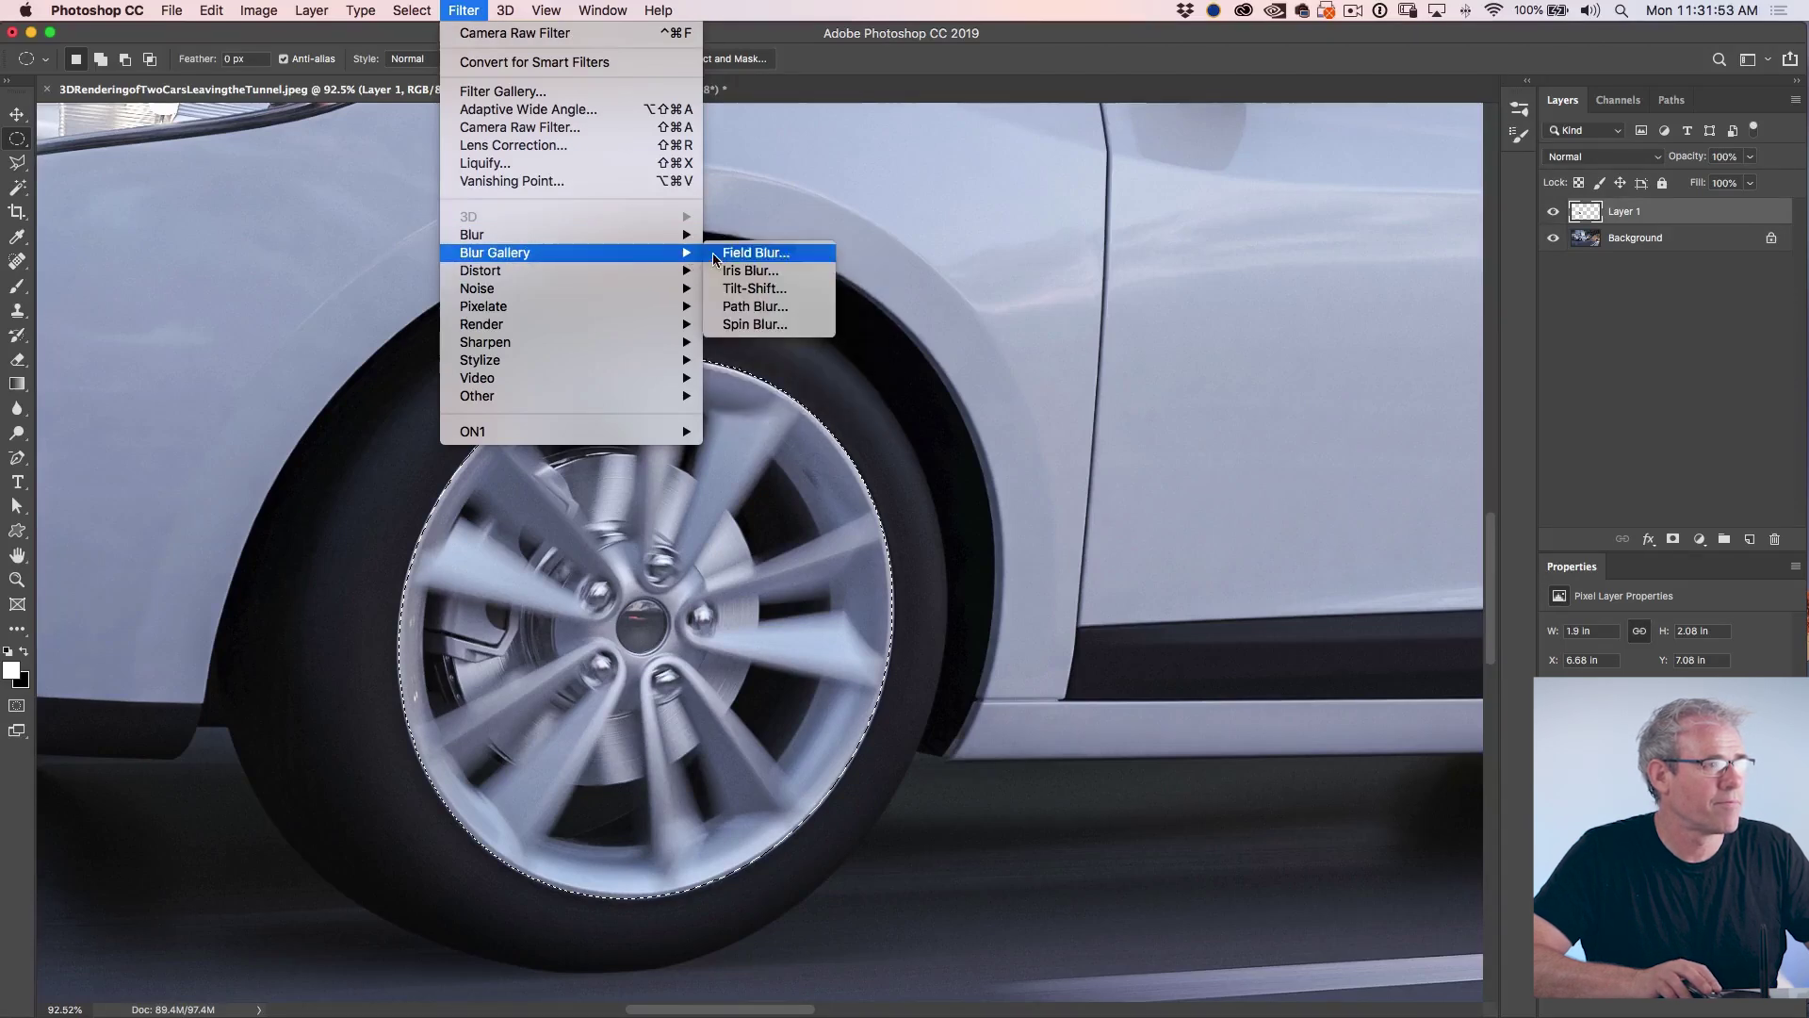
pyautogui.click(781, 326)
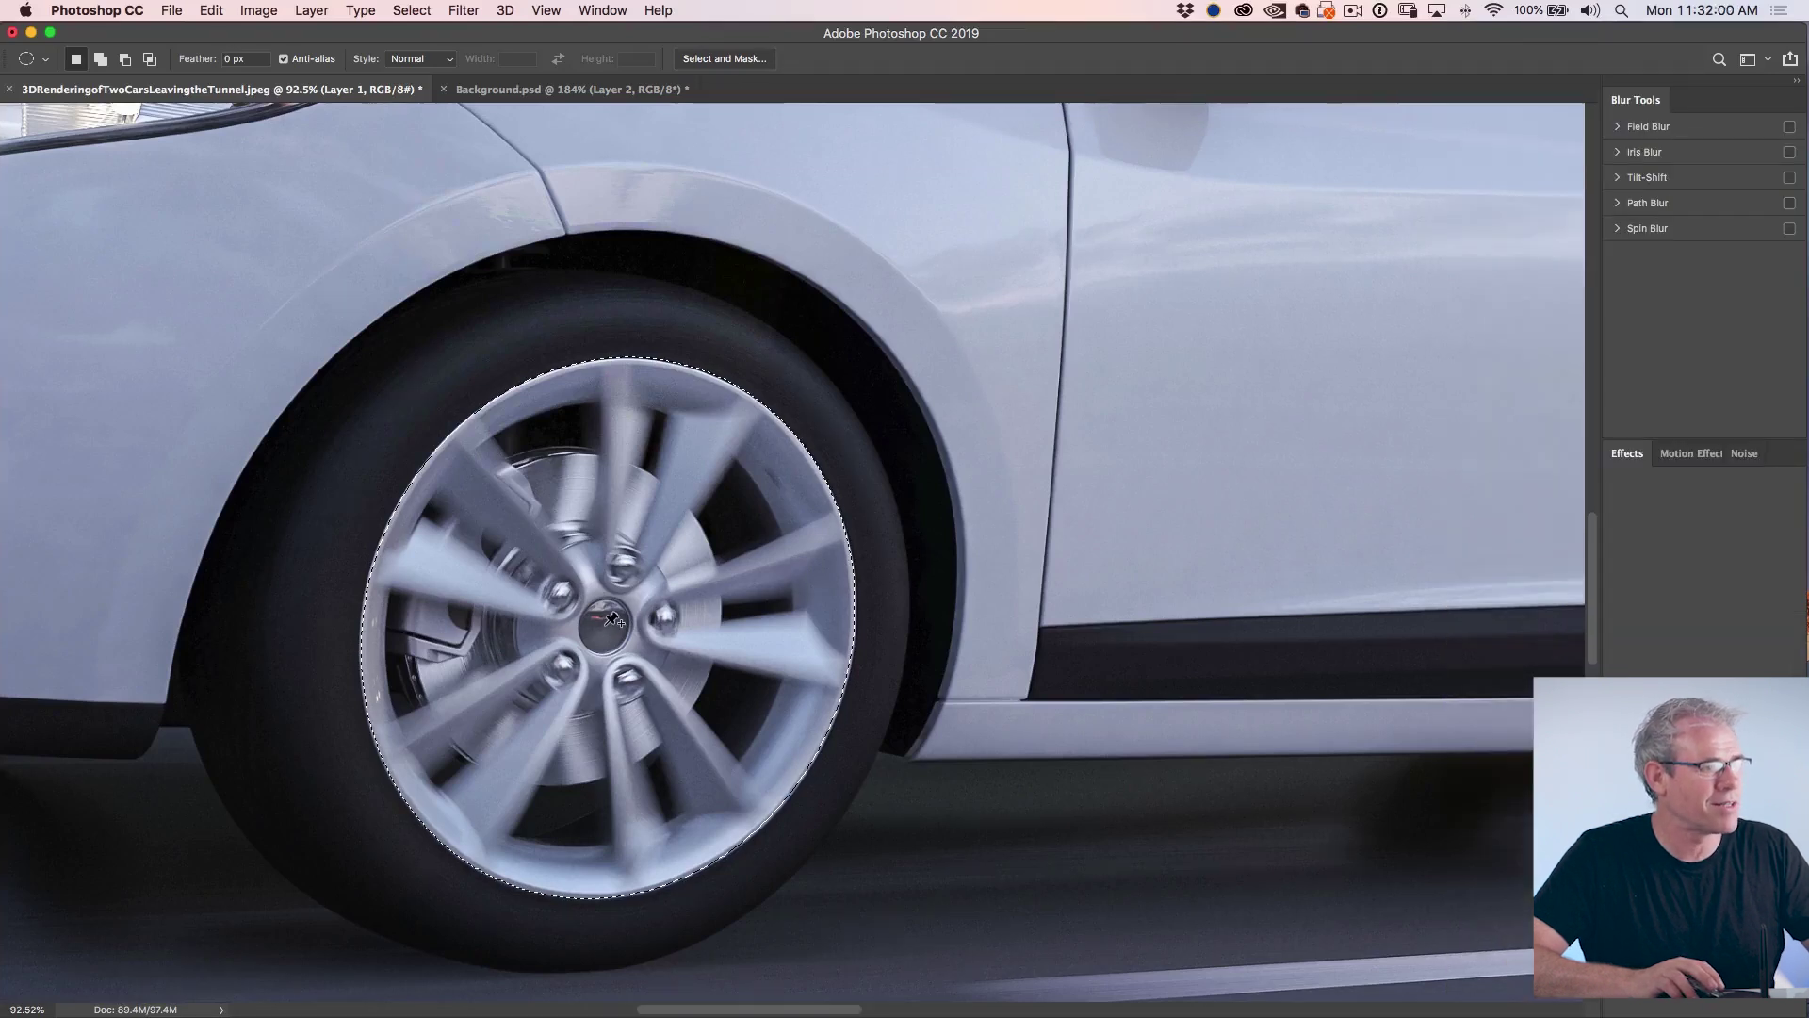
pyautogui.click(610, 619)
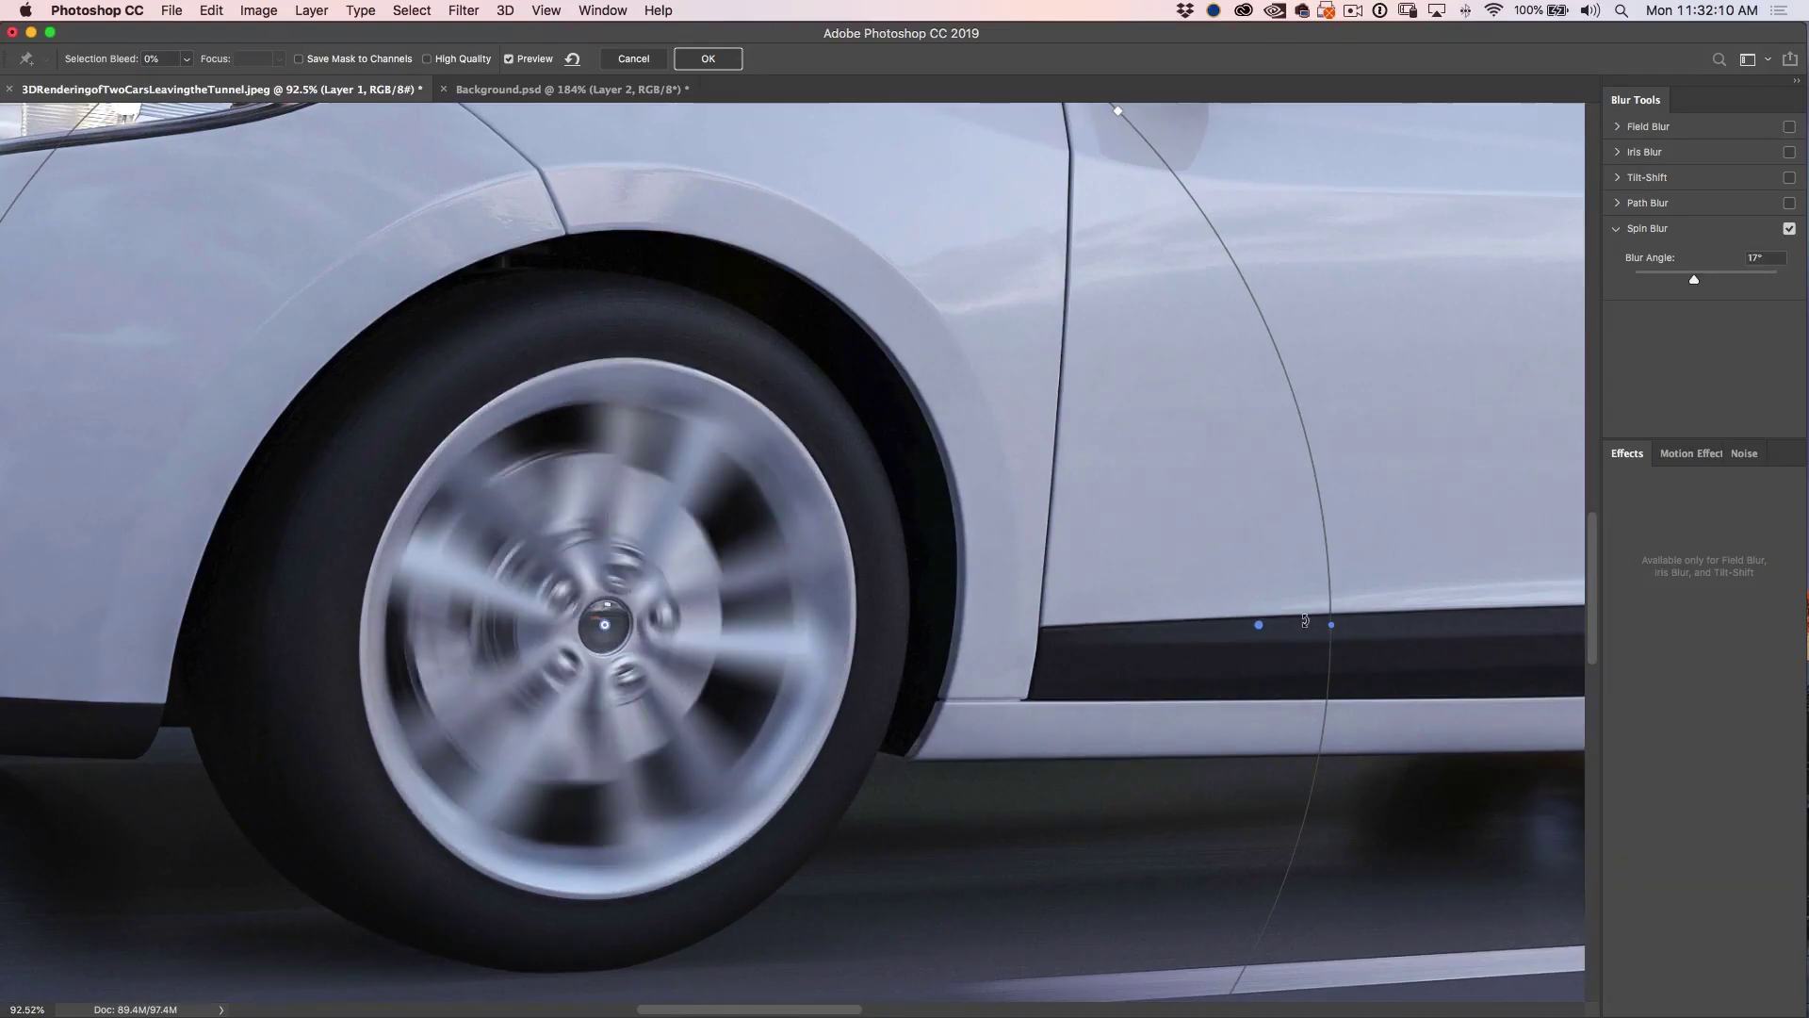